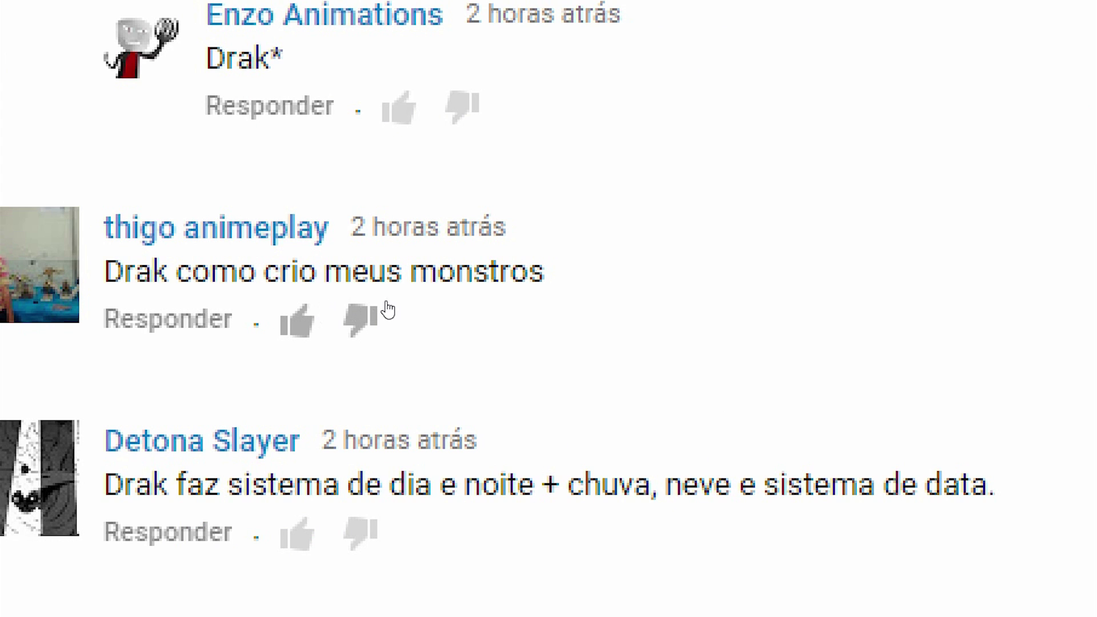
Highlight the viewer comment asking how to create monsters and switch to RPG Maker MV
left_click_drag(545, 273, 248, 296)
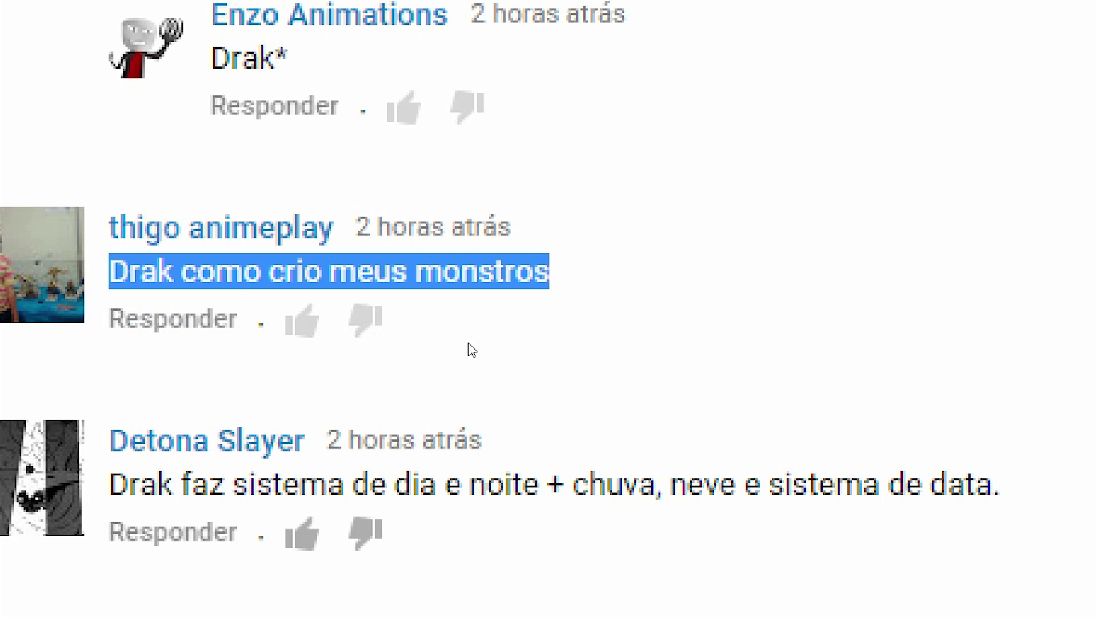
left_click(392, 296)
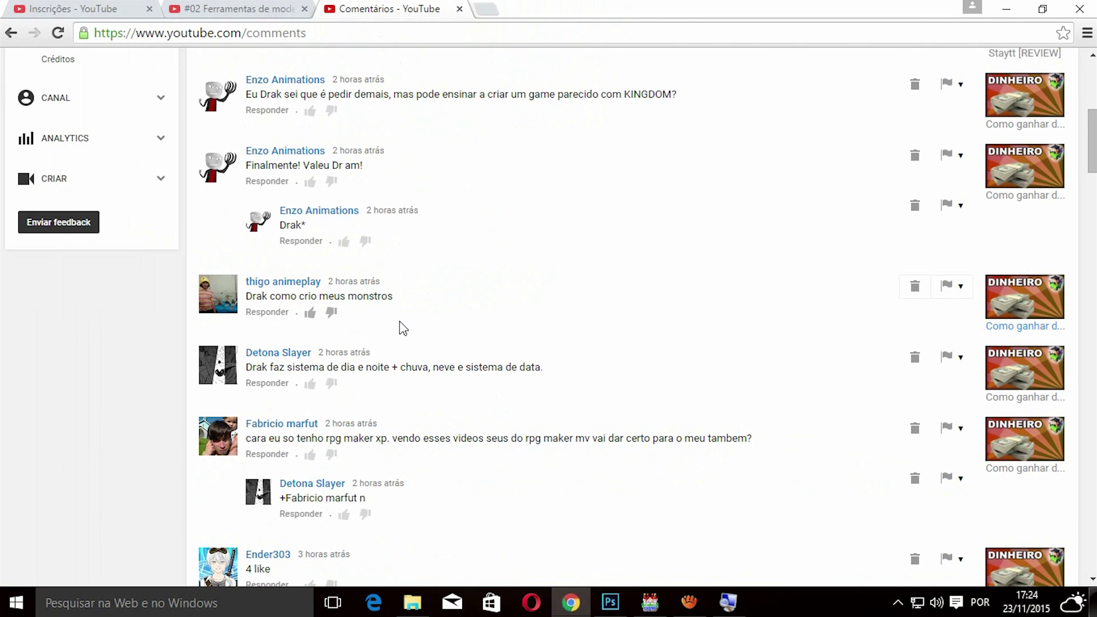
left_click(649, 608)
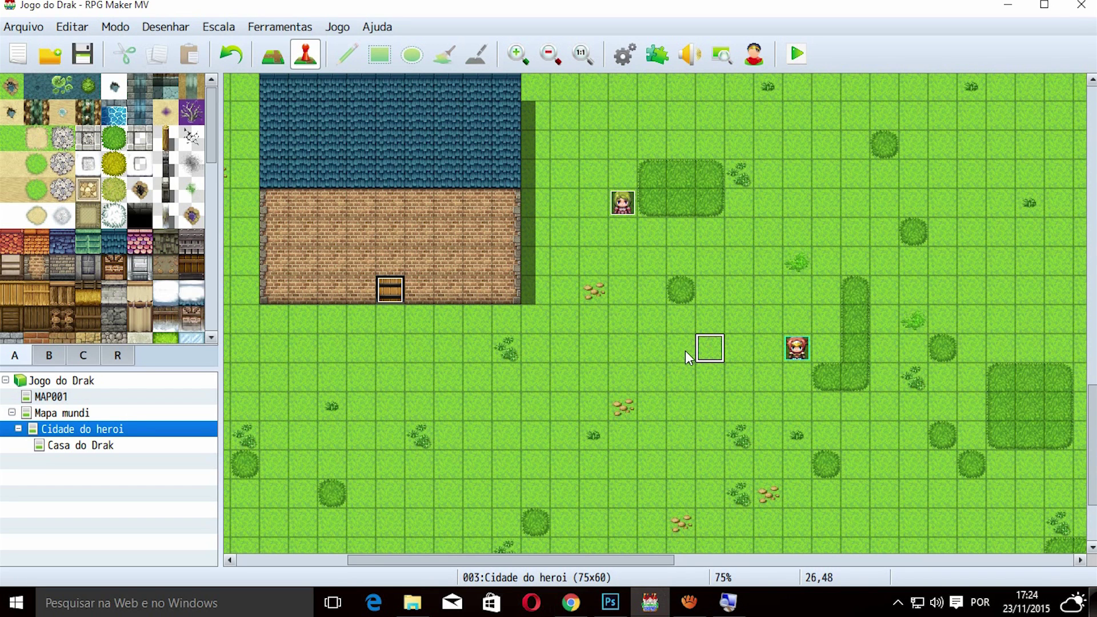
left_click(804, 233)
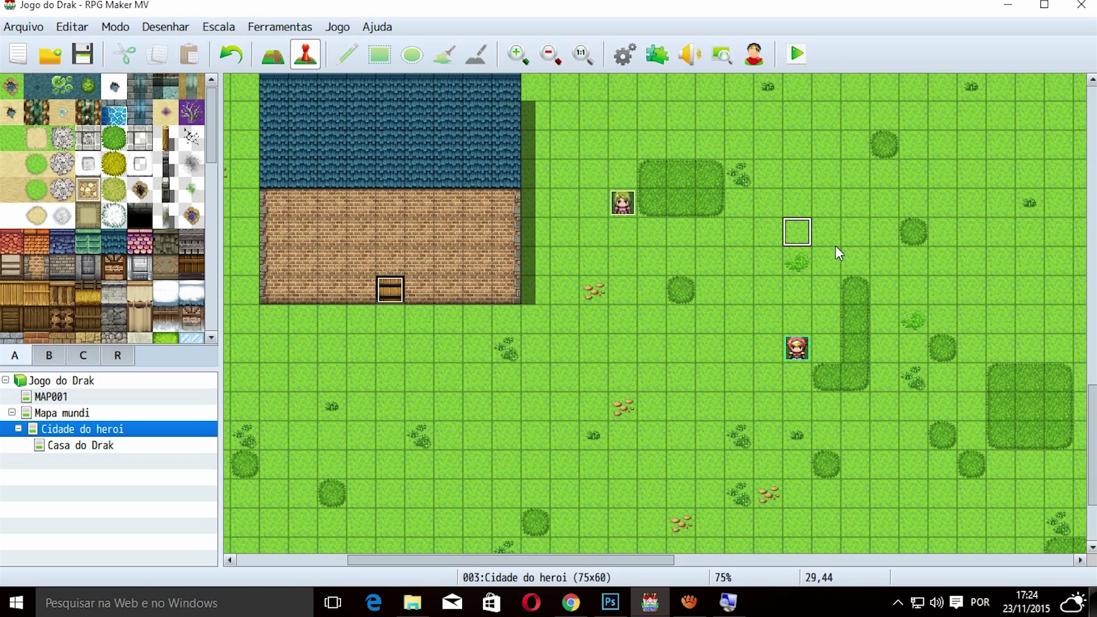
right_click(811, 231)
left_click(784, 236)
Open the enemies section (Inimigos) of the game database and set the maximum number of enemies to 10
left_click(272, 29)
left_click(272, 45)
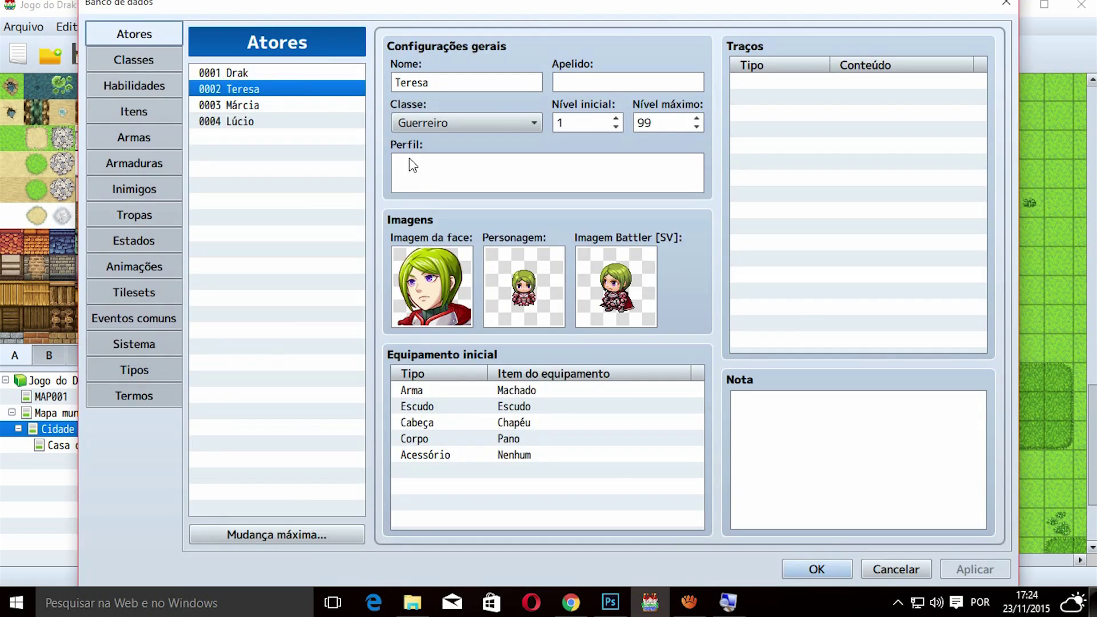
left_click(138, 192)
left_click(255, 122)
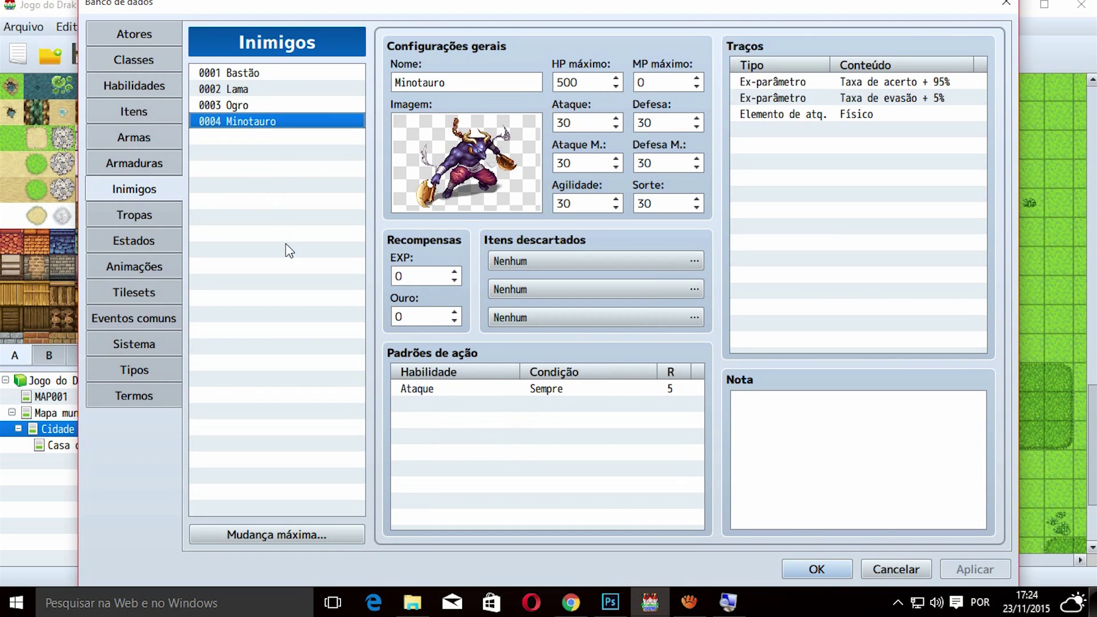
left_click(332, 536)
type("10")
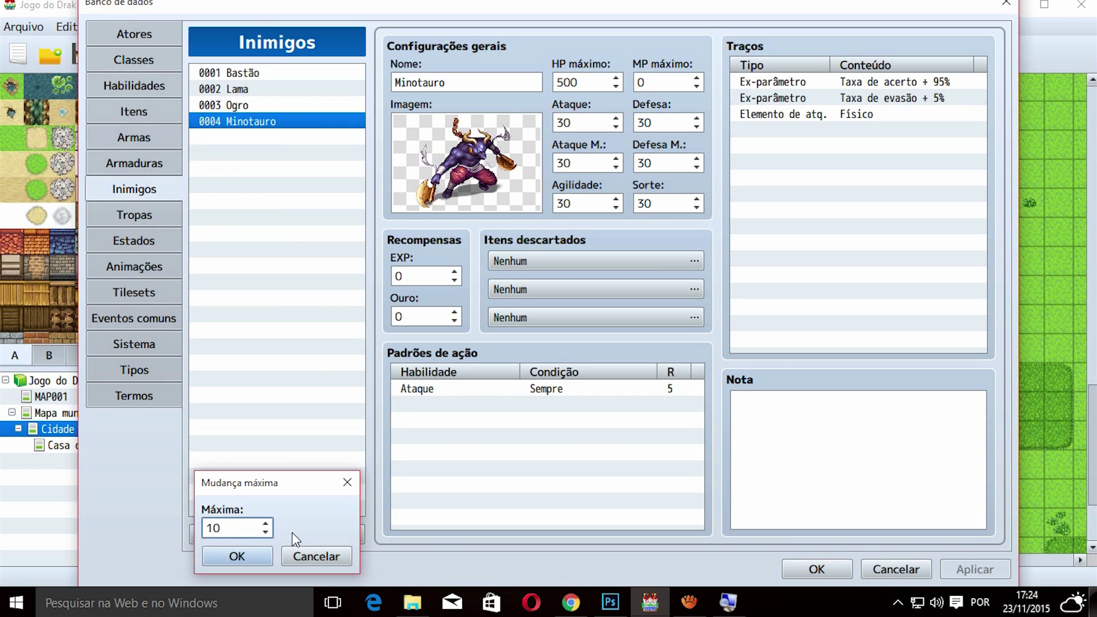
key("Return")
Assign the General_m image with hue 0 to the empty enemy entry 0005
left_click(230, 138)
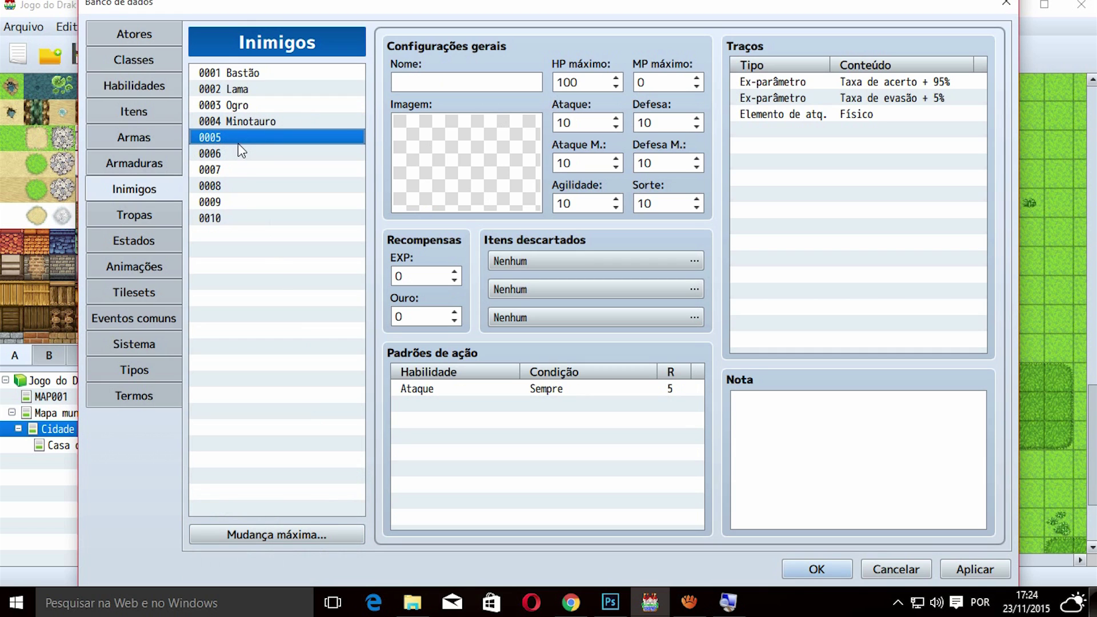
left_click(414, 84)
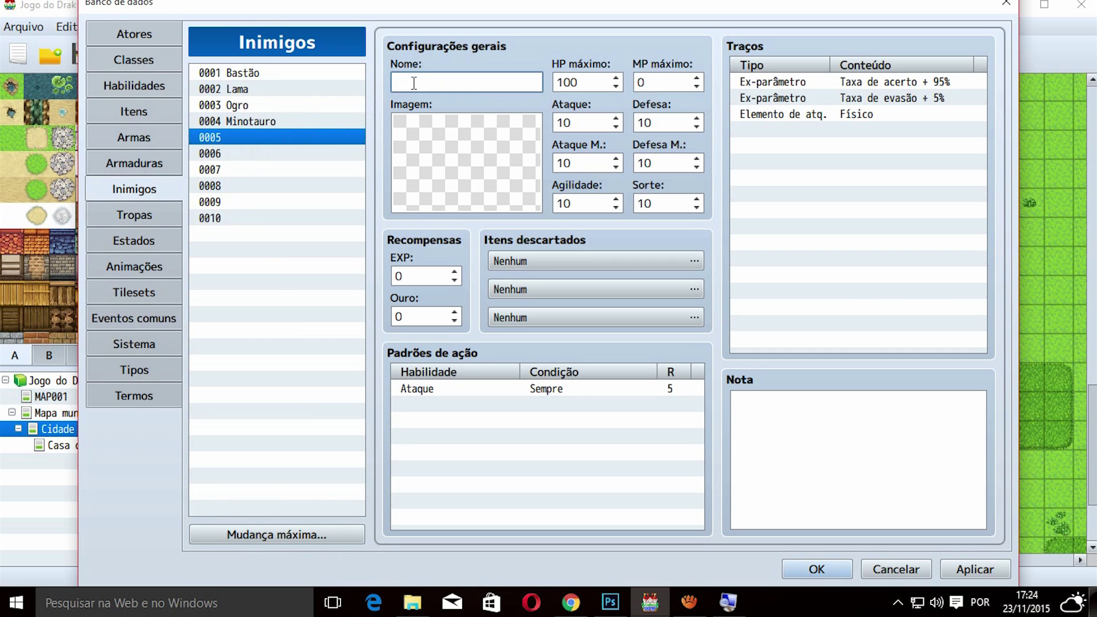
double_click(450, 167)
left_click(358, 178)
key("Down")
key("Down")
key("Down")
key("Down")
key("Down")
key("Down")
key("Down")
key("Down")
key("Down")
key("Down")
key("Down")
key("Down")
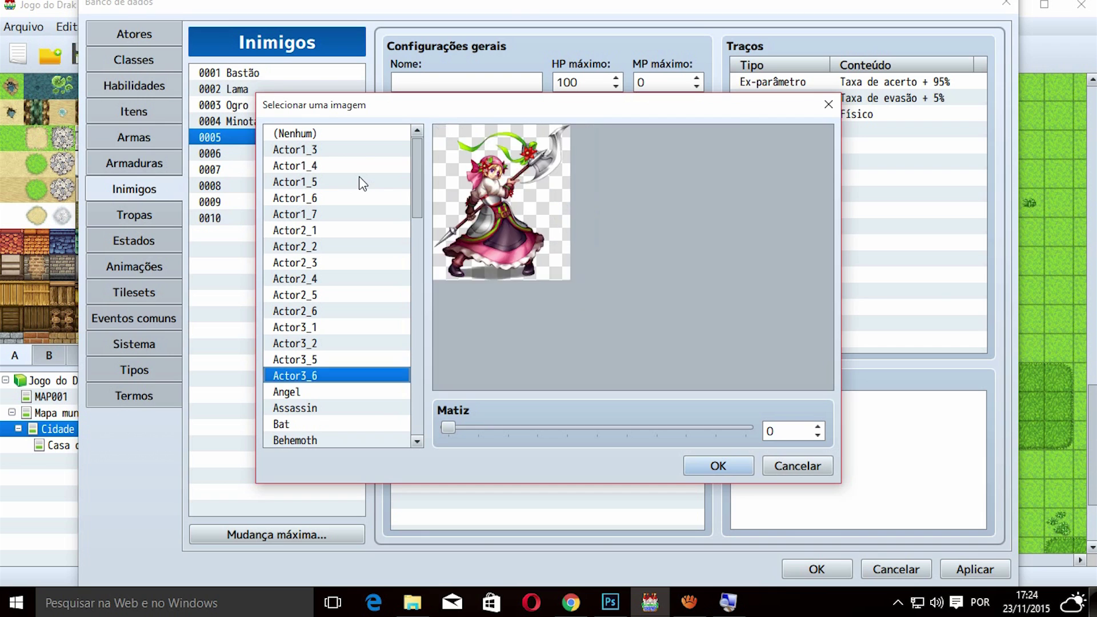
key("Down")
key("Down")
key("Down")
key("Down")
key("Down")
key("Down")
key("Up")
key("Up")
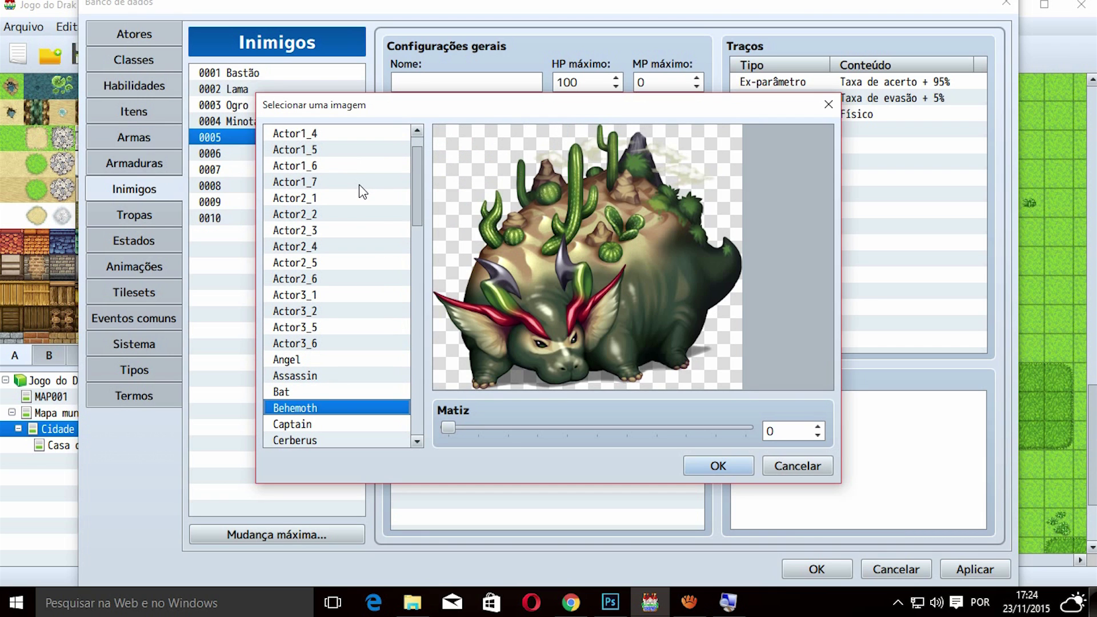
left_click_drag(464, 428, 574, 431)
key("Home")
left_click(361, 423)
key("Down")
key("Down")
key("Down")
key("Down")
key("Down")
key("Down")
key("Down")
key("Down")
key("Down")
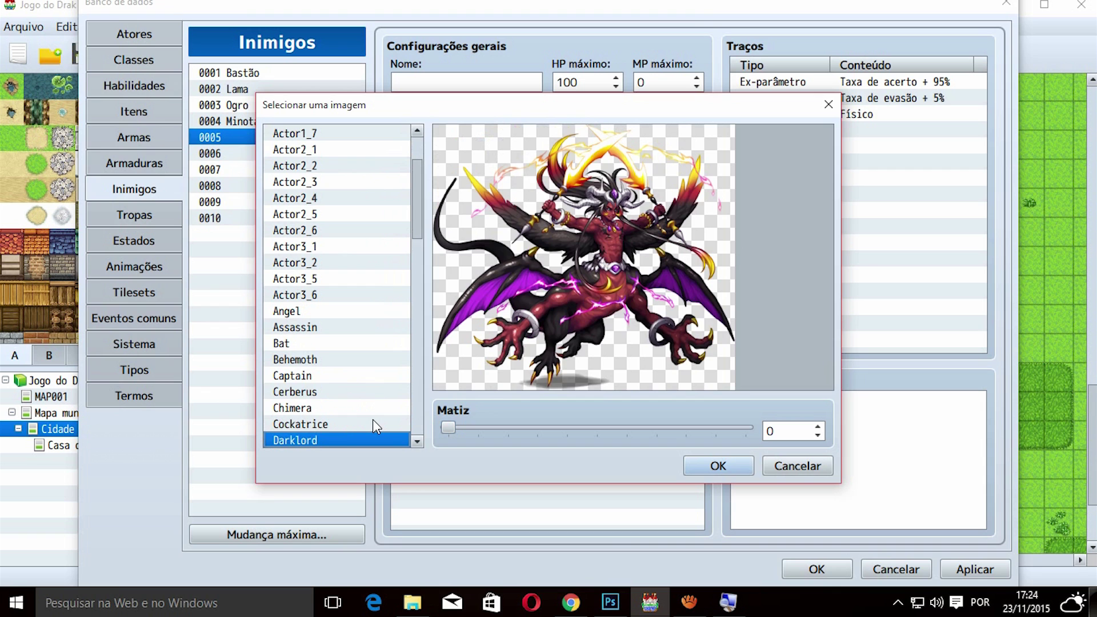
key("Down")
key("Down")
key("Down")
key("Down")
key("Down")
key("Down")
key("Down")
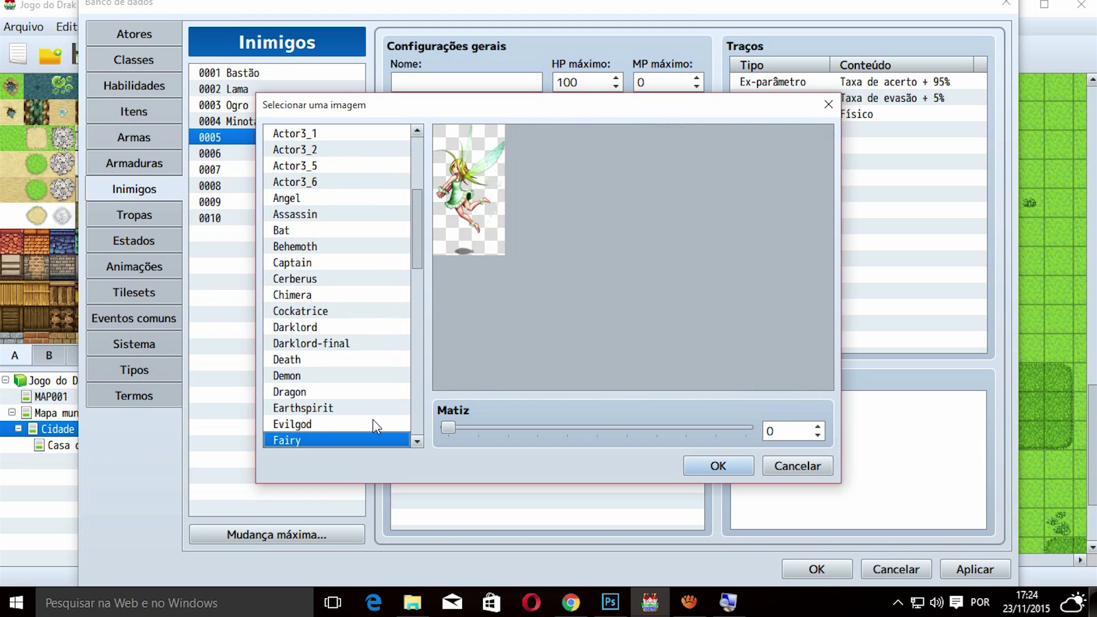
key("Down")
key("Down")
key("Down")
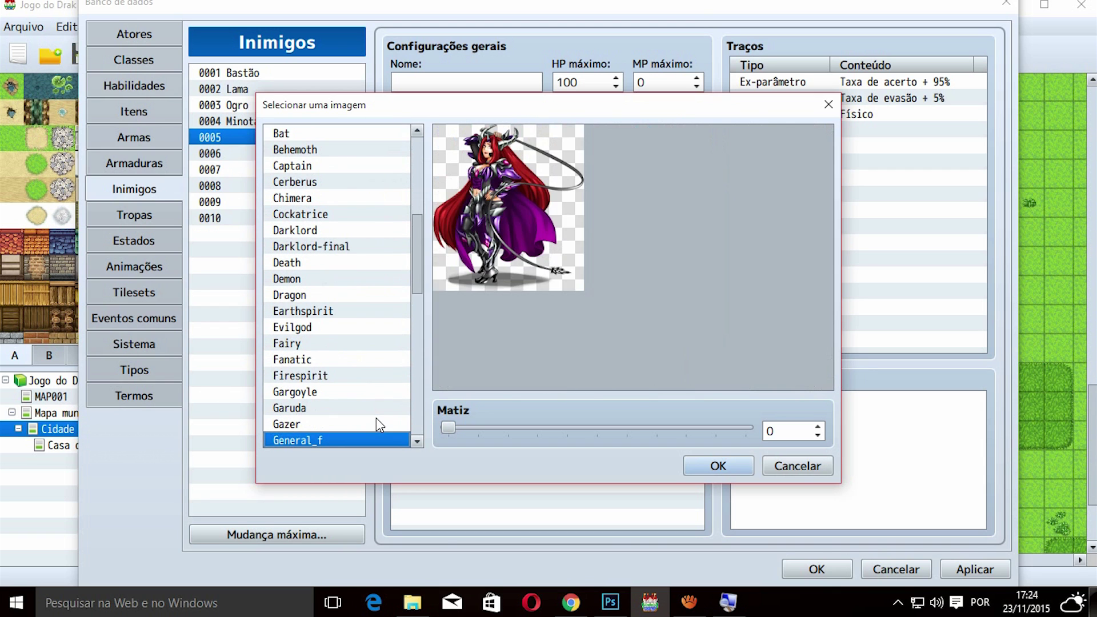
key("Up")
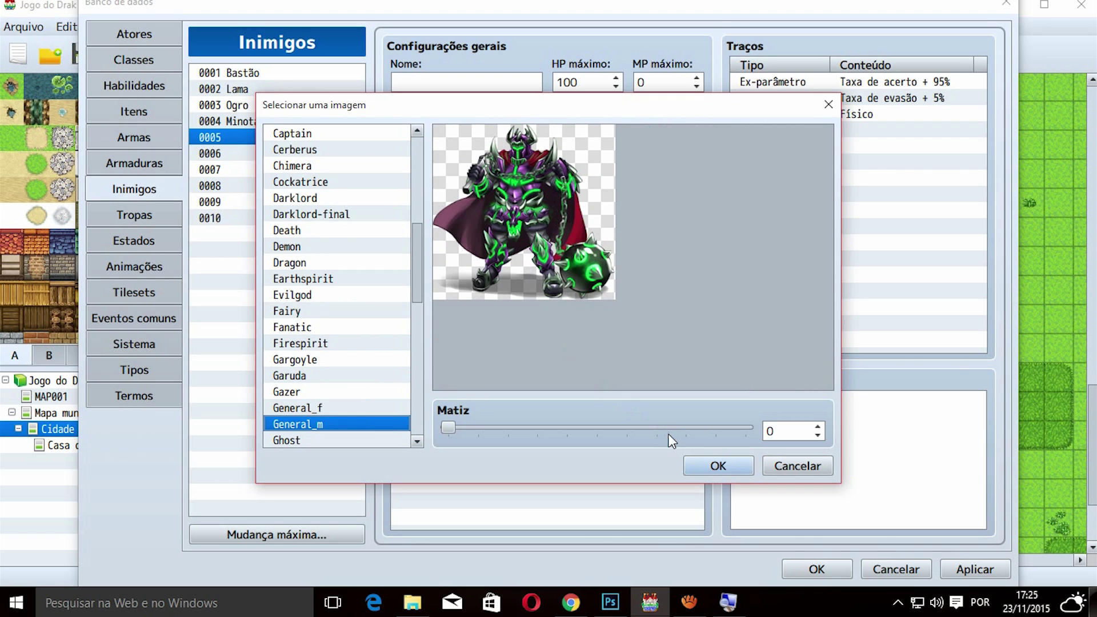
left_click(715, 465)
Name enemy 0005 "Cavaleiro negro verde"
left_click(446, 83)
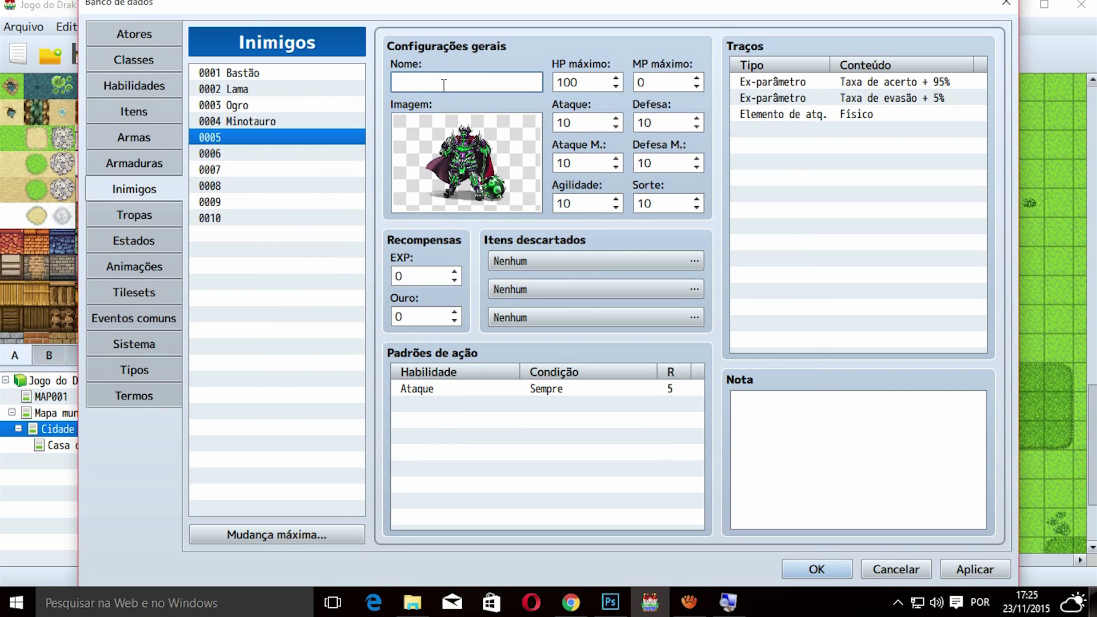
type("Cavaleiro ne")
key("BackSpace")
type("egro")
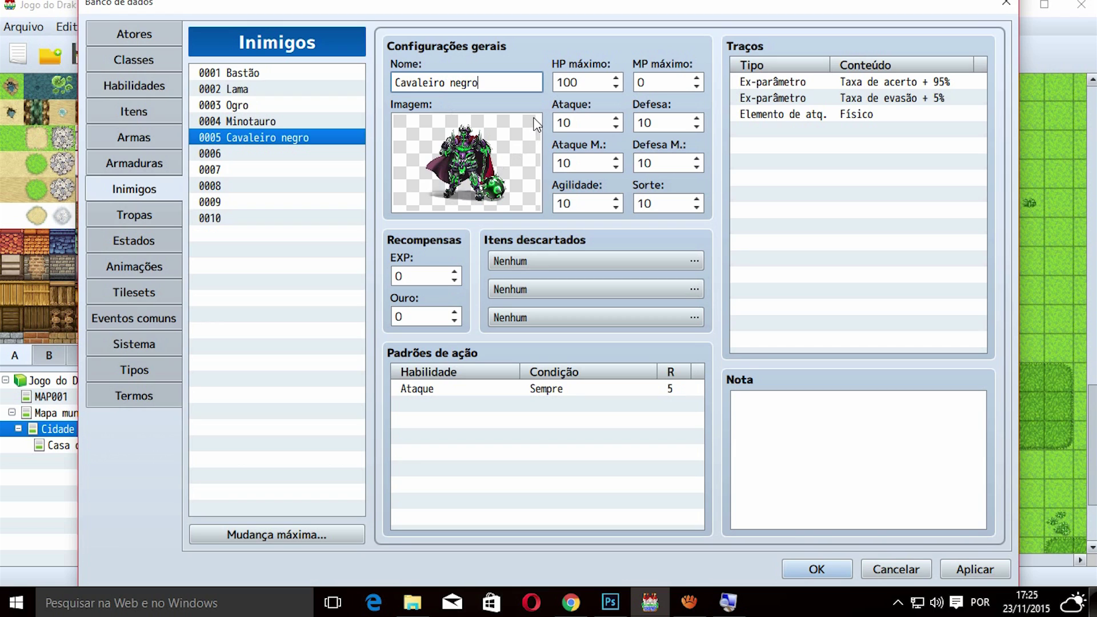
type(" verde")
Examine the maximum HP parameter curve of the Herói class at level 10
double_click(582, 82)
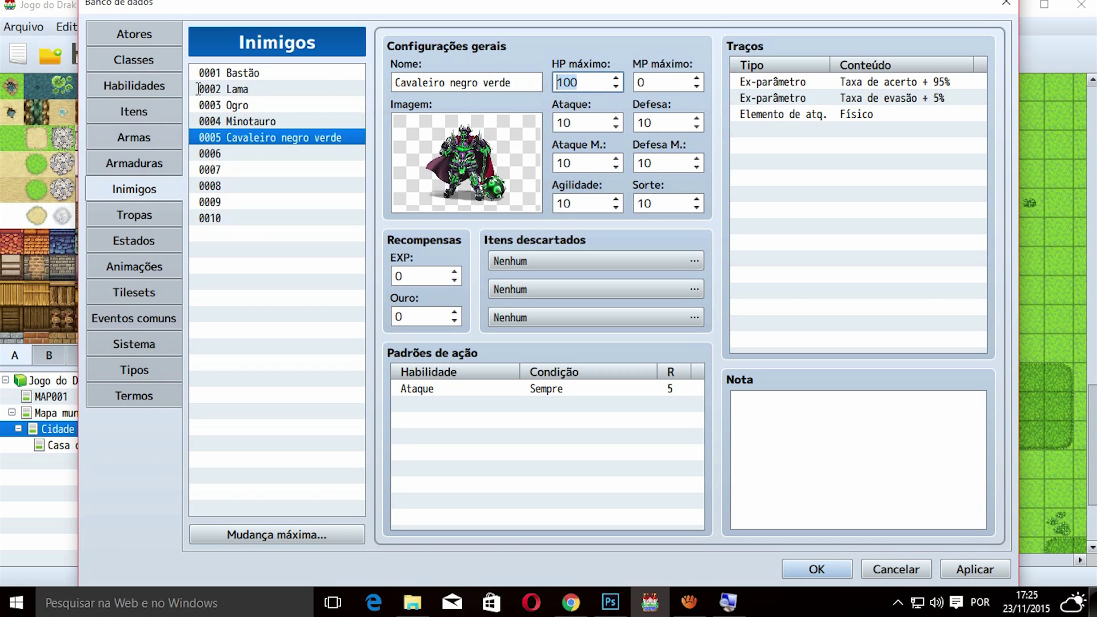
left_click(140, 37)
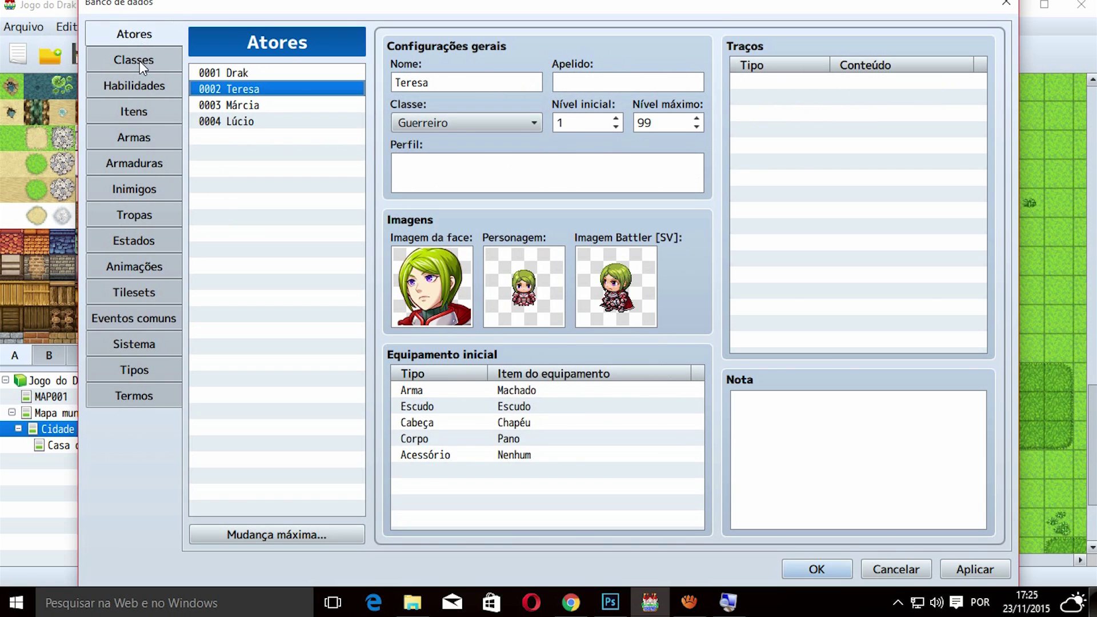
left_click(139, 61)
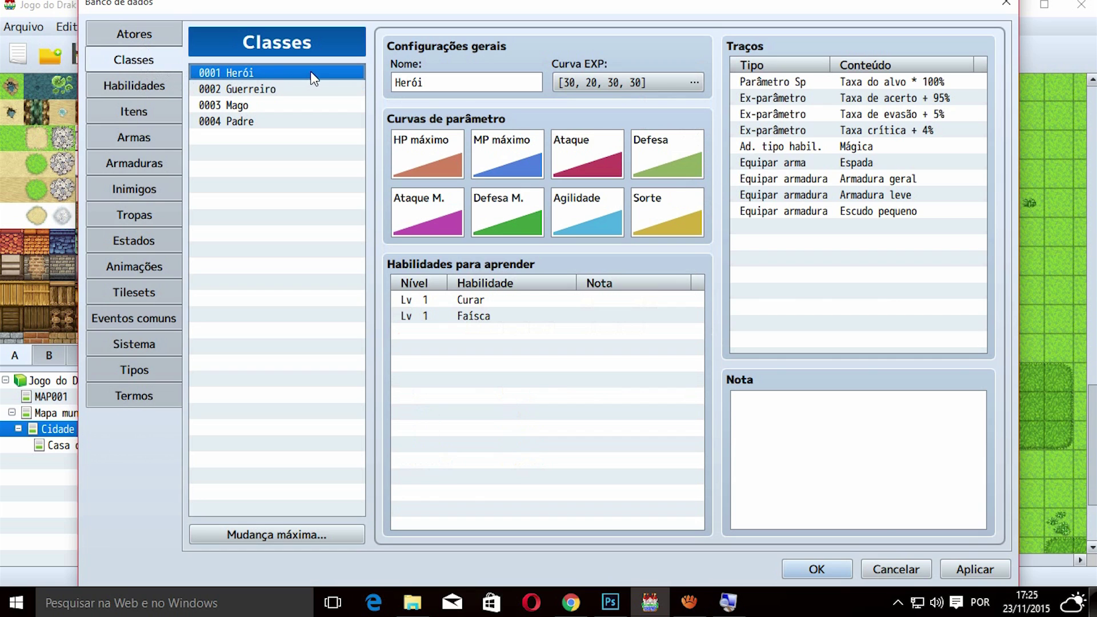
double_click(426, 157)
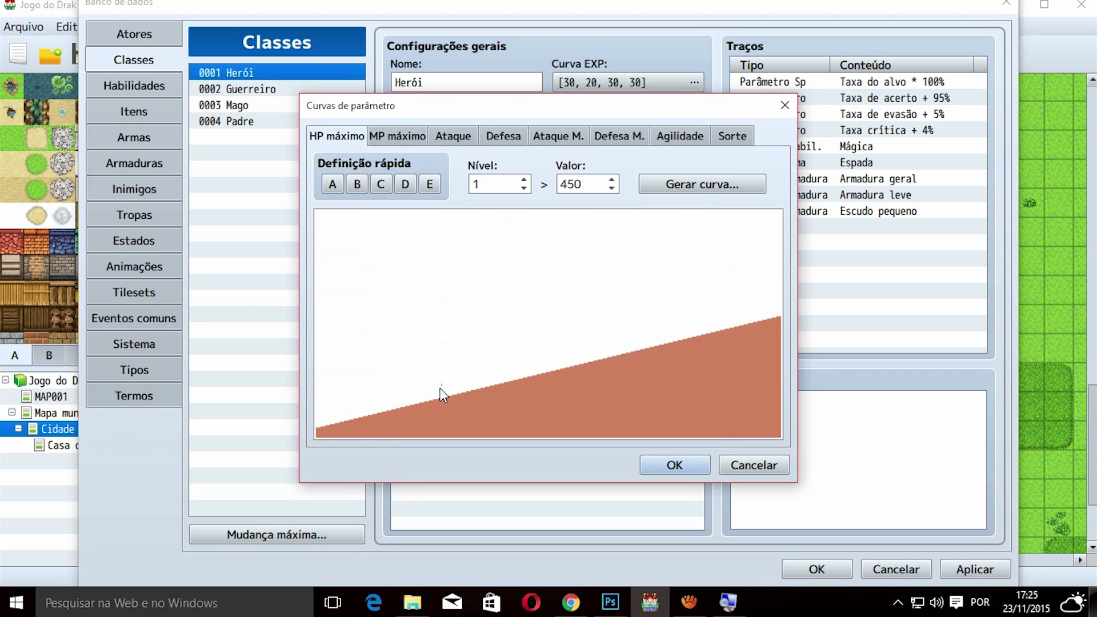
double_click(488, 184)
type("10")
left_click(576, 183)
left_click_drag(571, 186, 561, 184)
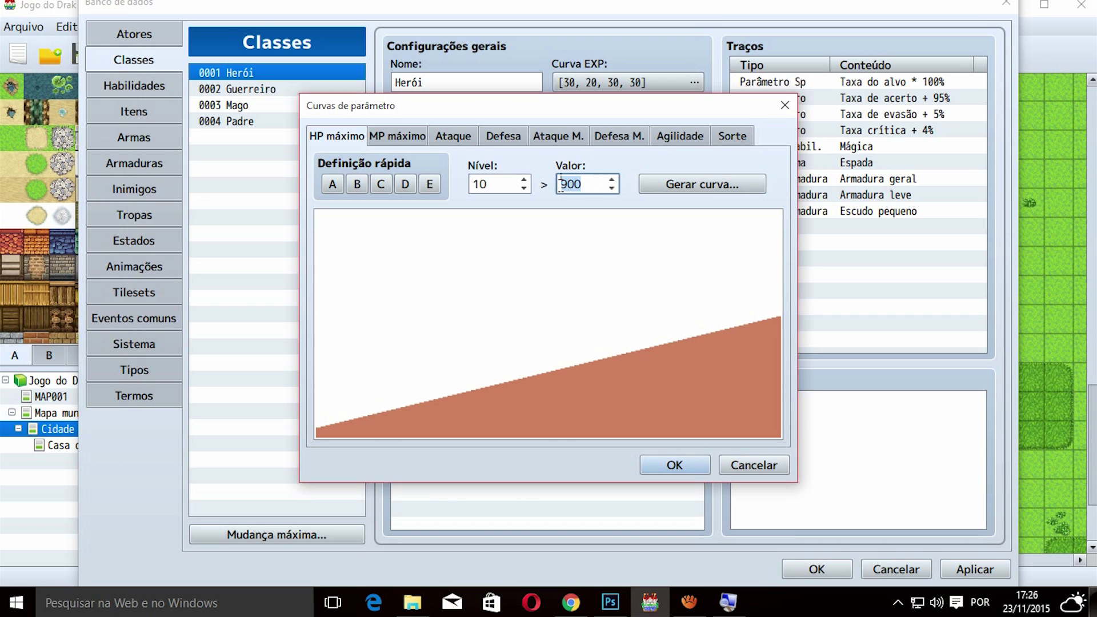
double_click(480, 184)
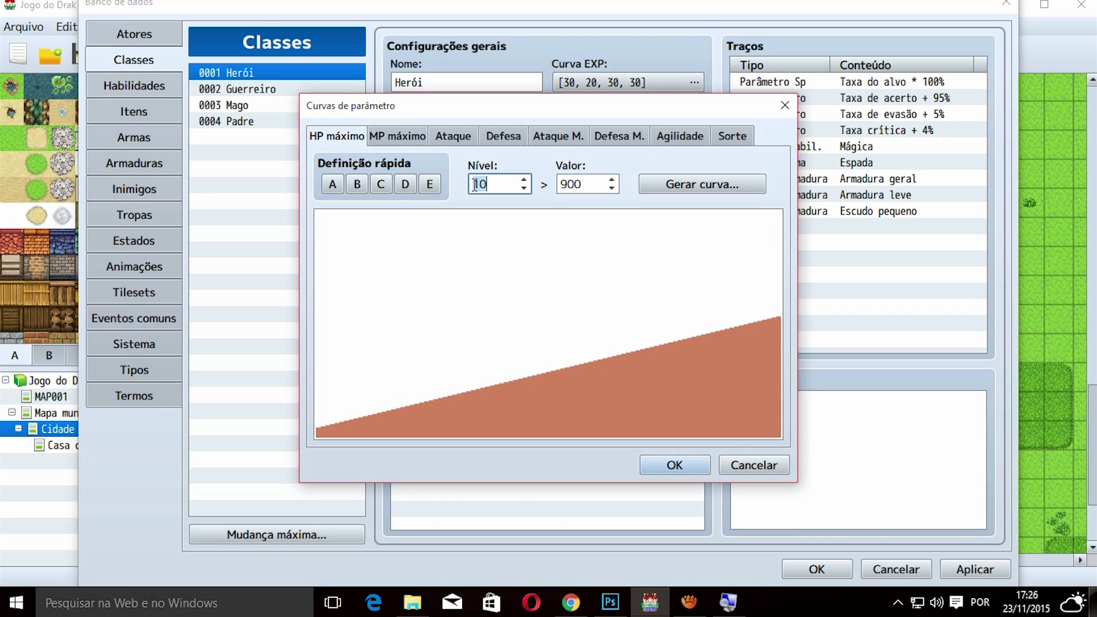
double_click(574, 183)
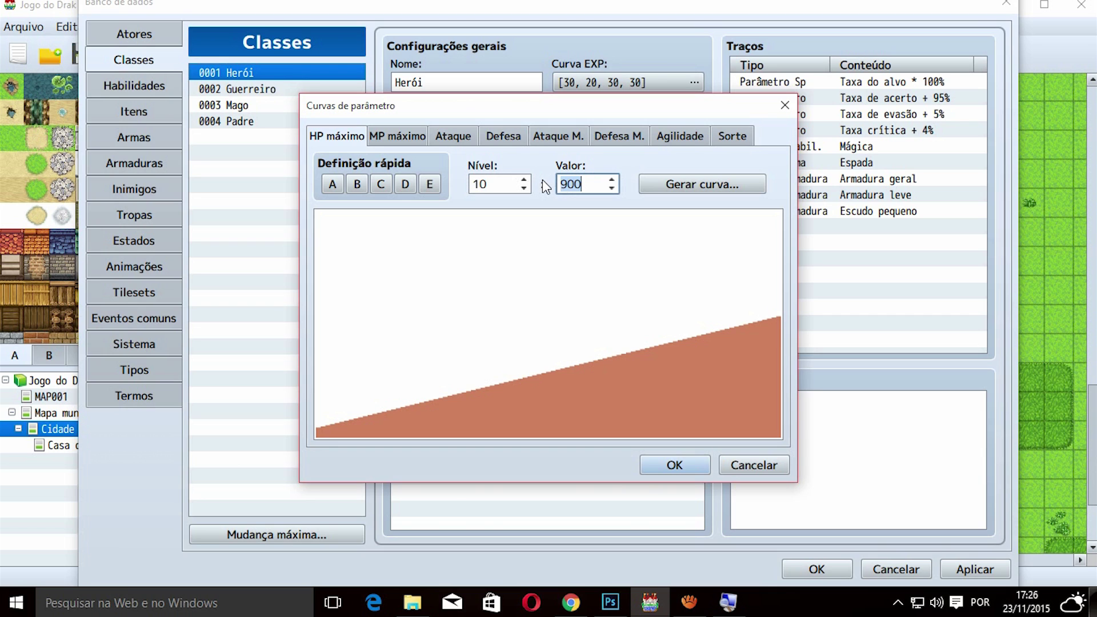
Examine the Herói class's attack curve (Ataque) at levels 10 and 99 and close the parameter curves
left_click(454, 136)
double_click(485, 184)
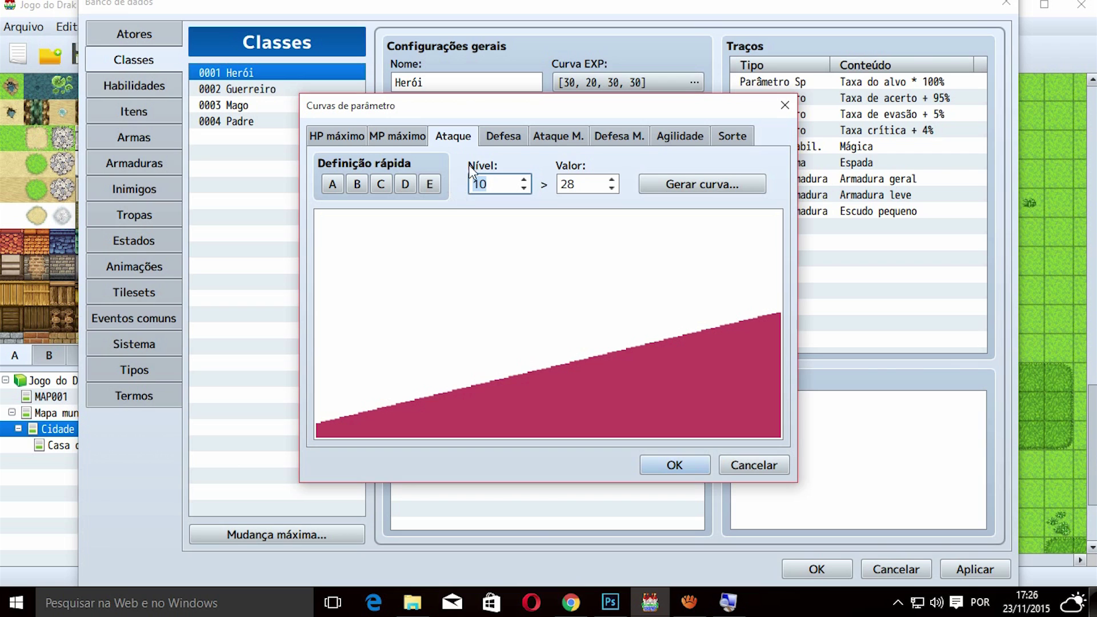
double_click(569, 188)
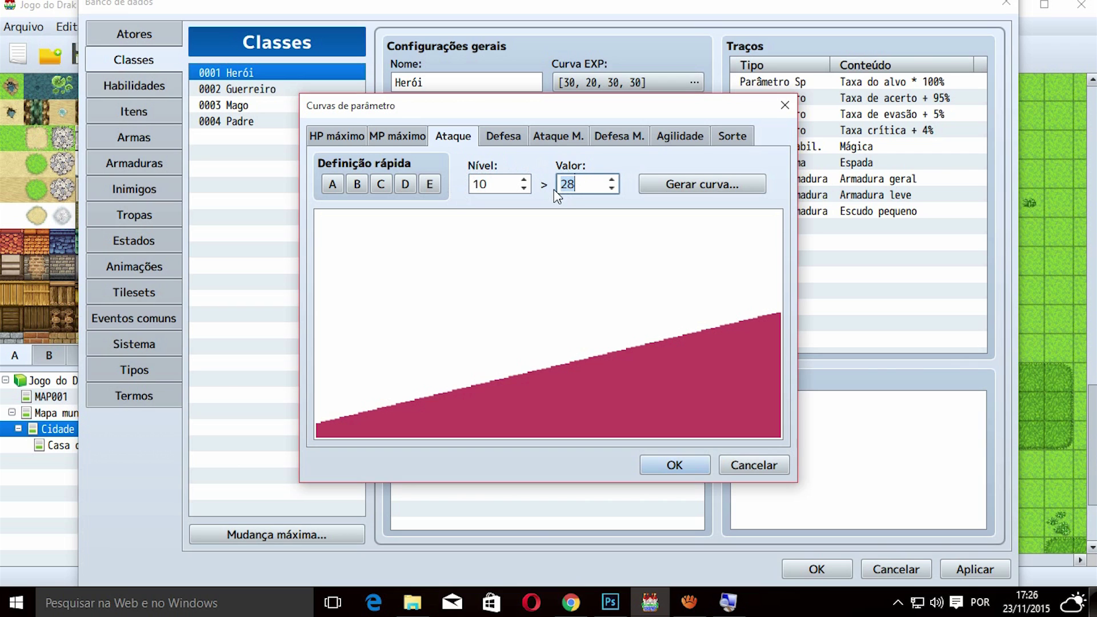
key("shift+Tab")
type("99")
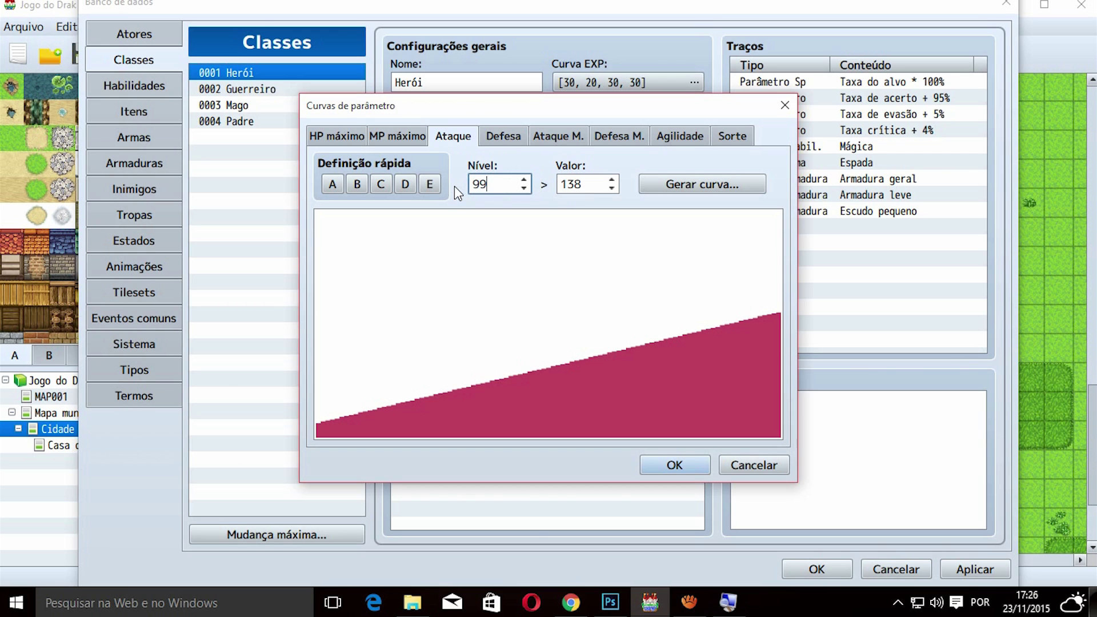
key("Return")
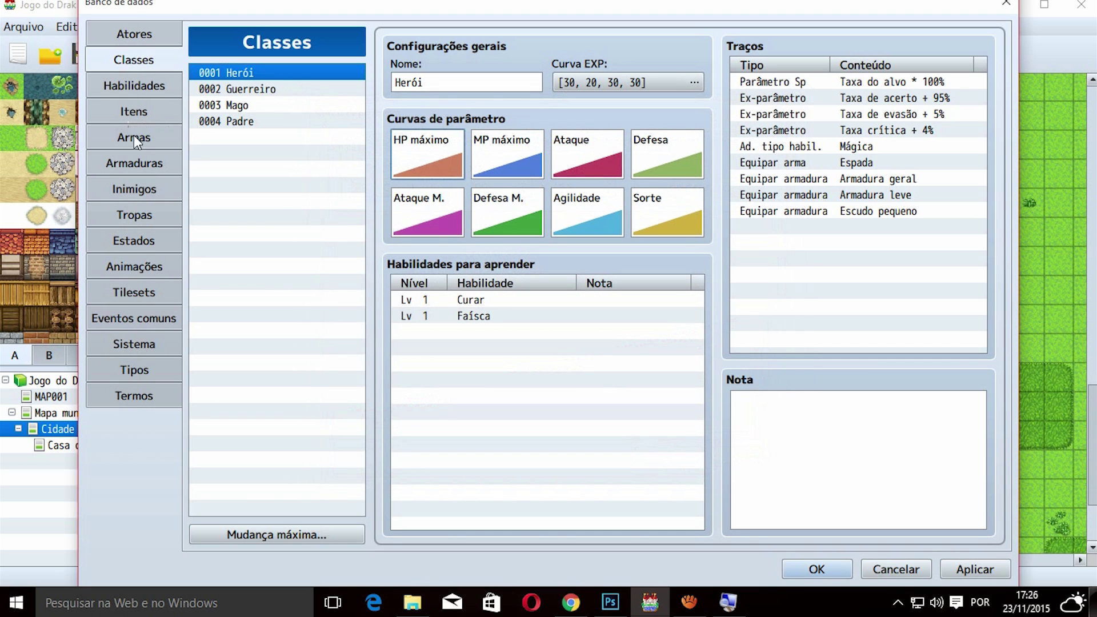
Set the maximum HP of the enemy Cavaleiro negro verde to 800 and its maximum MP to 100
left_click(146, 194)
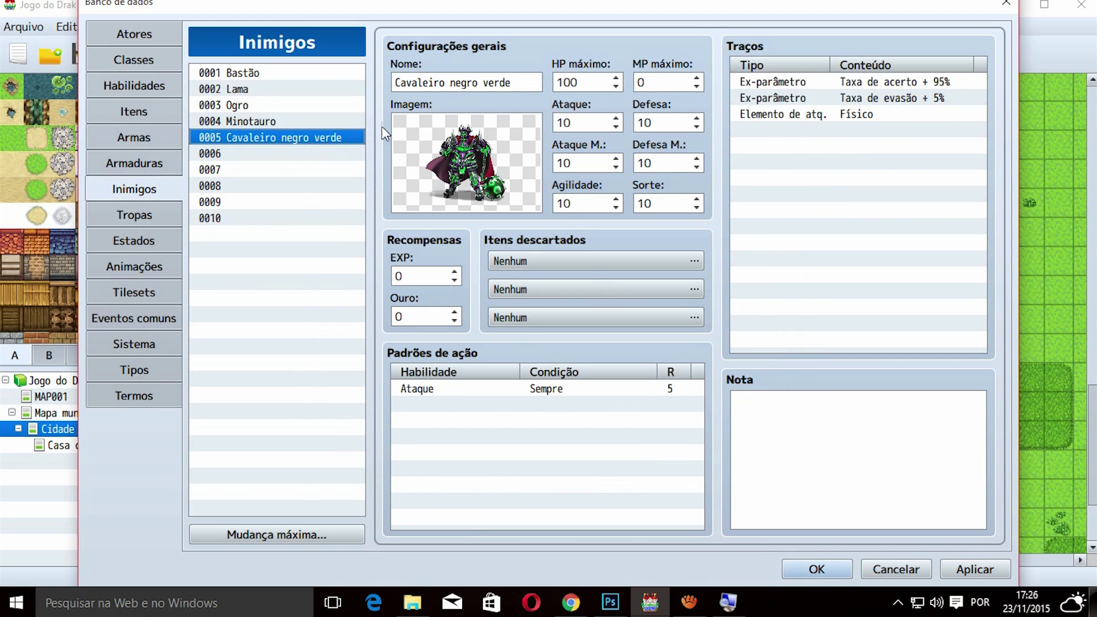
left_click(522, 84)
key("Home")
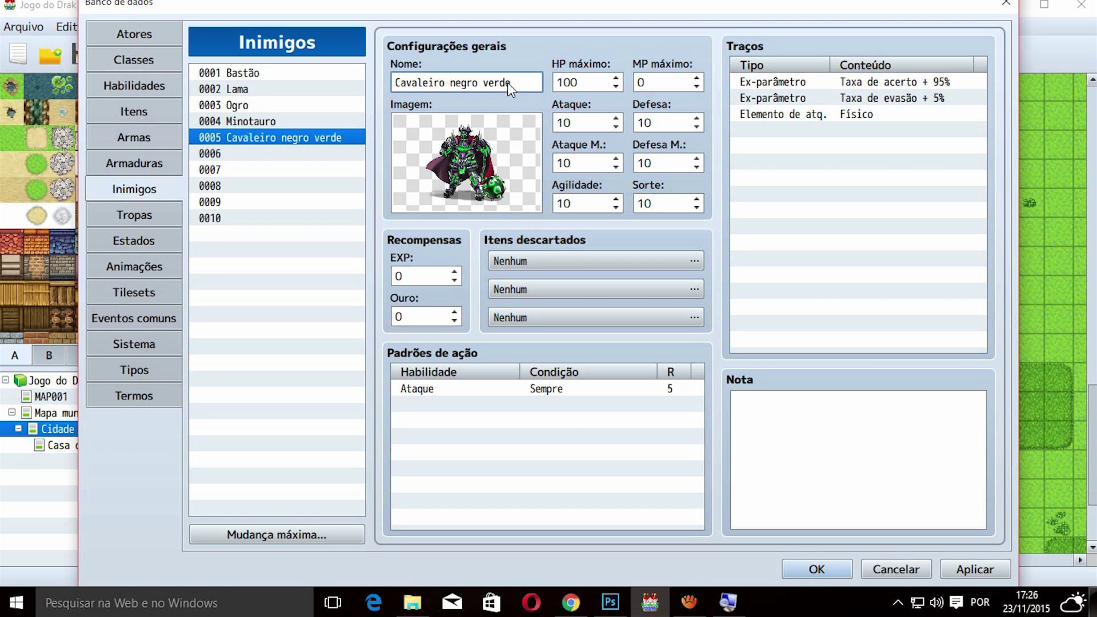
left_click_drag(523, 84, 398, 82)
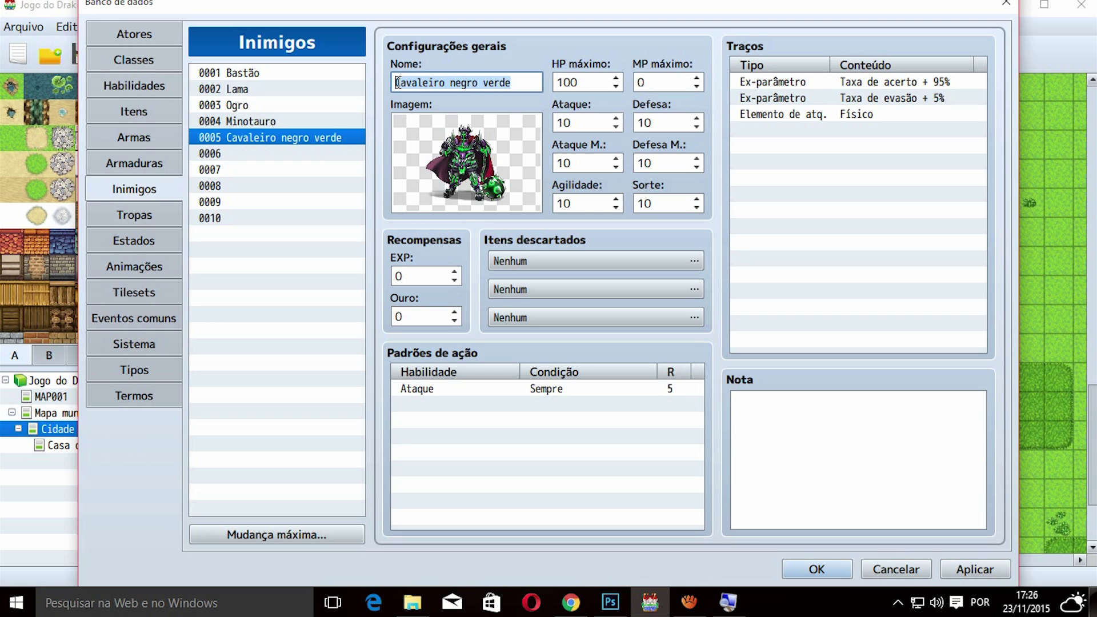
key("Tab")
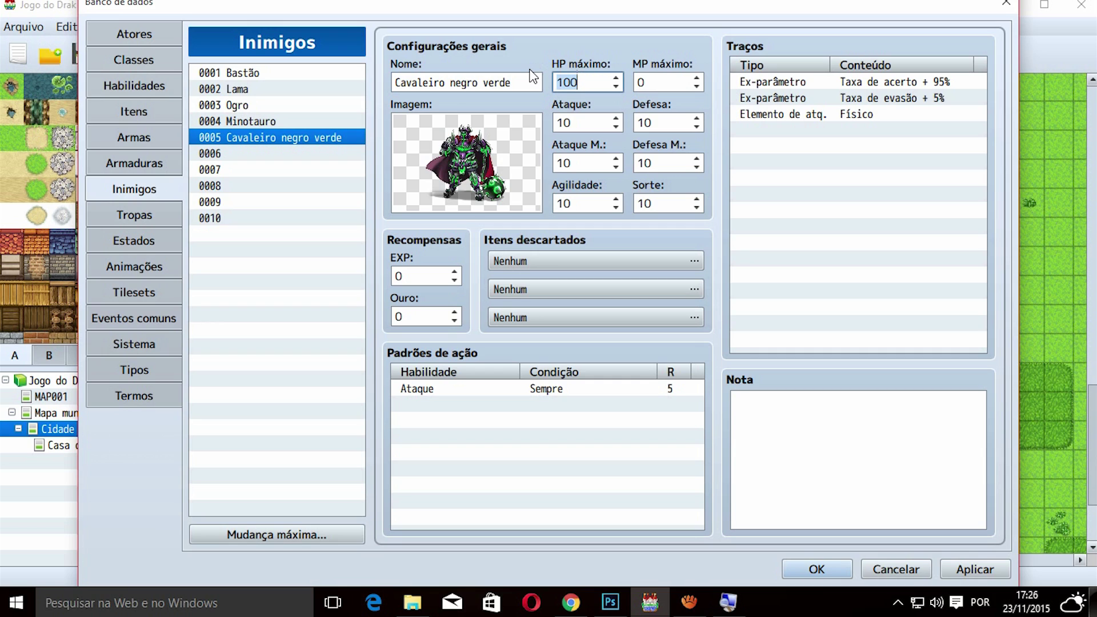
type("800")
key("Tab")
type("100")
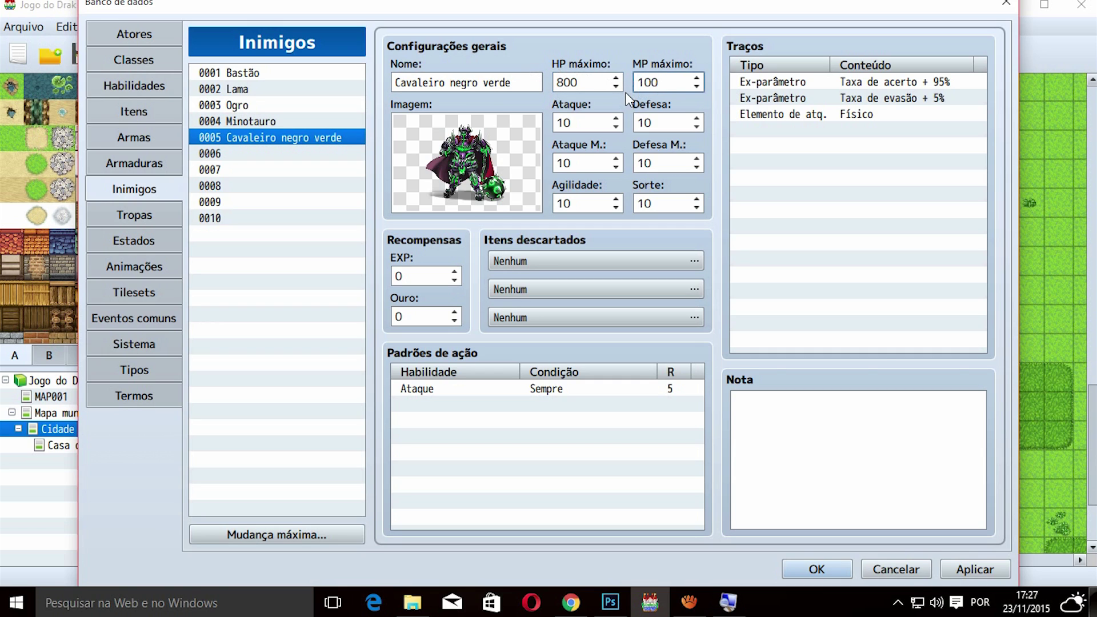
Set the attack (Ataque) of Cavaleiro negro verde to 30
key("Tab")
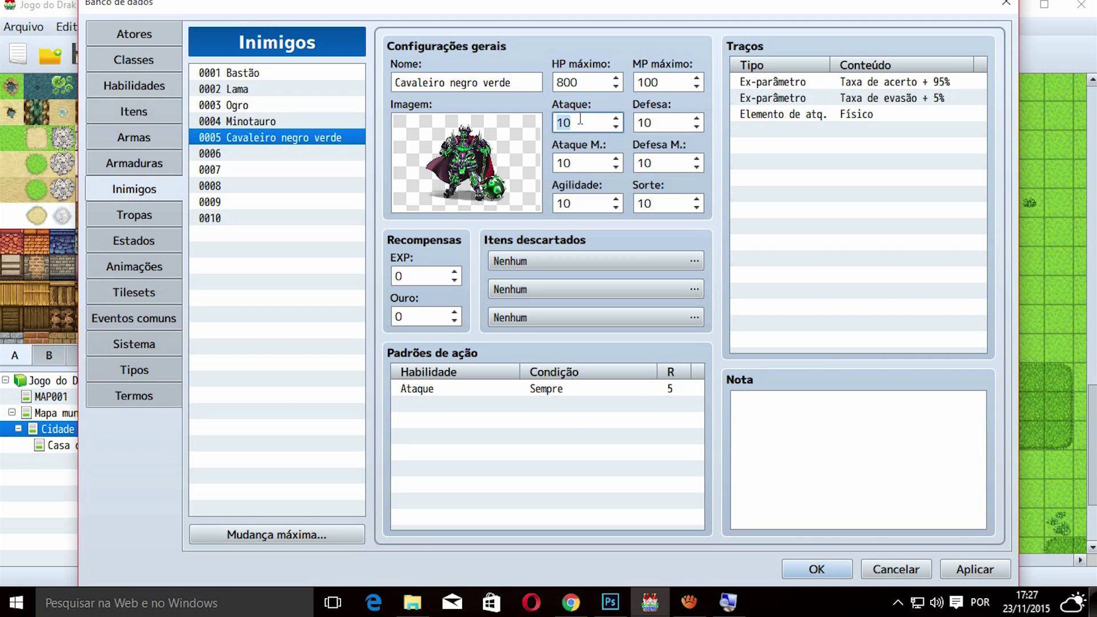
type("30")
key("Tab")
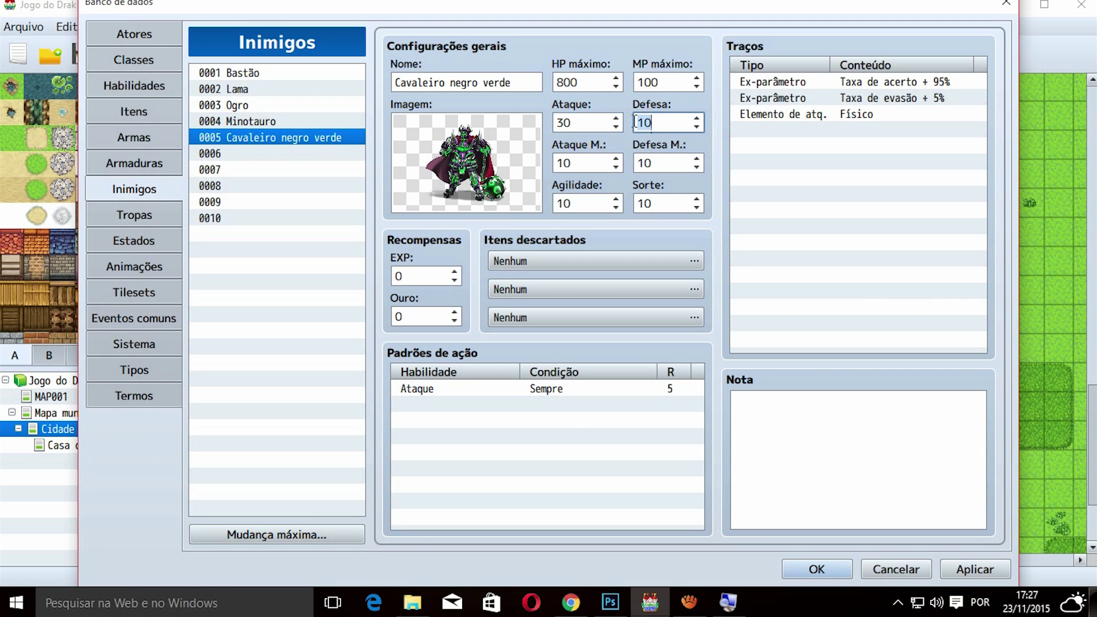
Set the defense (Defesa) of Cavaleiro negro verde to 25 and its magic attack (Ataque M.) to 80
type("25")
key("Tab")
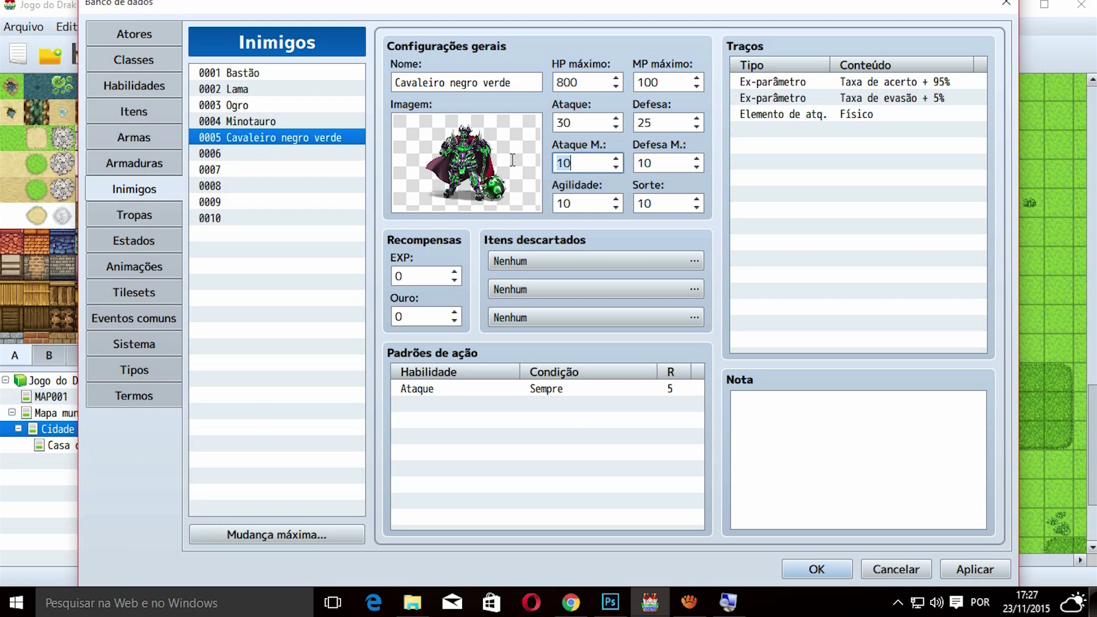
type("80")
key("Tab")
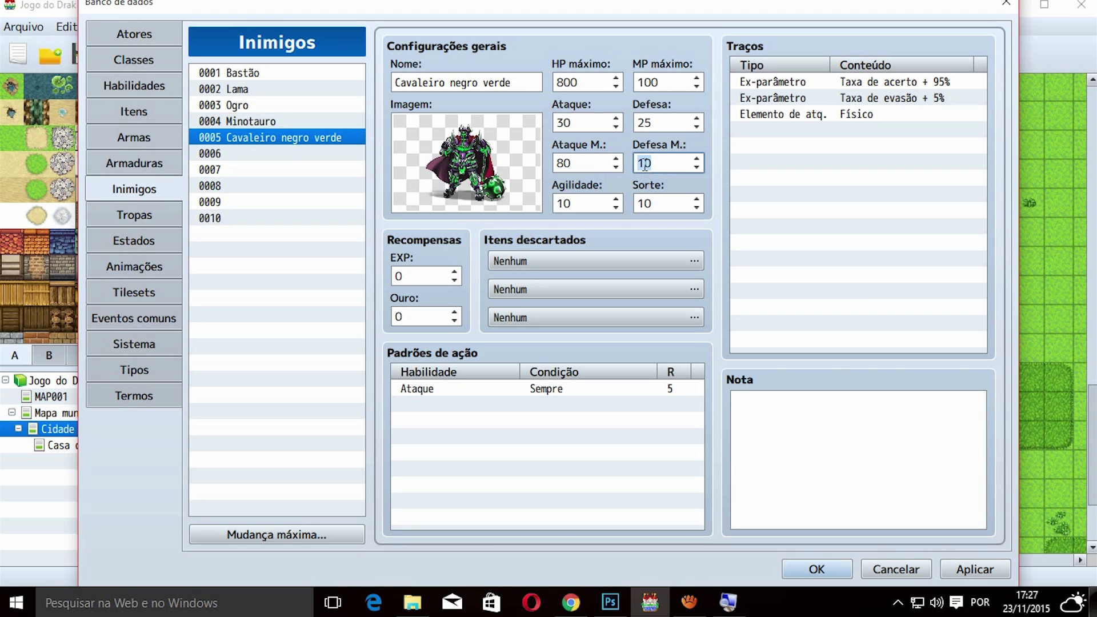
Set the enemy's magic defense (Defesa M.) to 23, agility (Agilidade) to 30 and luck (Sorte) to 14
type("23")
key("Tab")
type("30")
key("Tab")
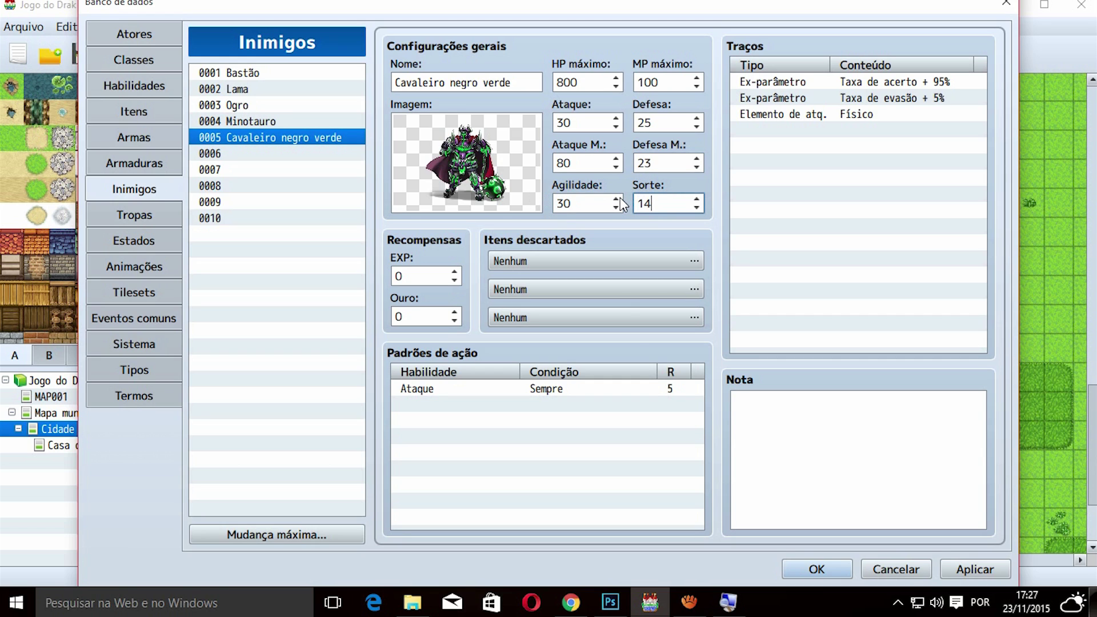
type("14")
Examine the EXP curve of the Herói class around level 10 as a reference for the enemy's reward, and close it
left_click(423, 276)
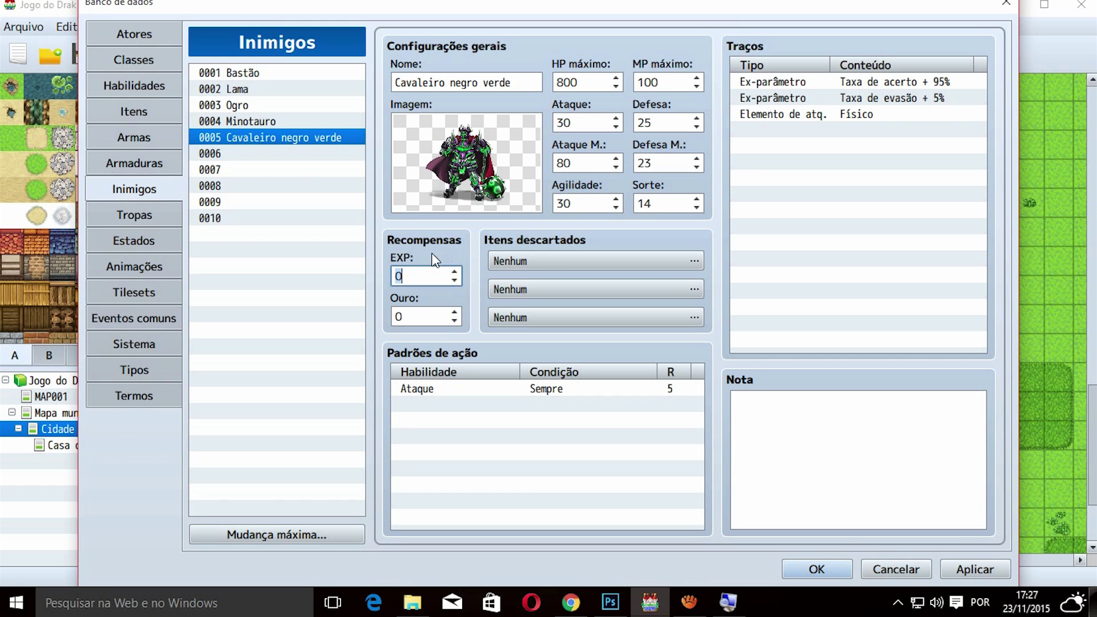
left_click(117, 63)
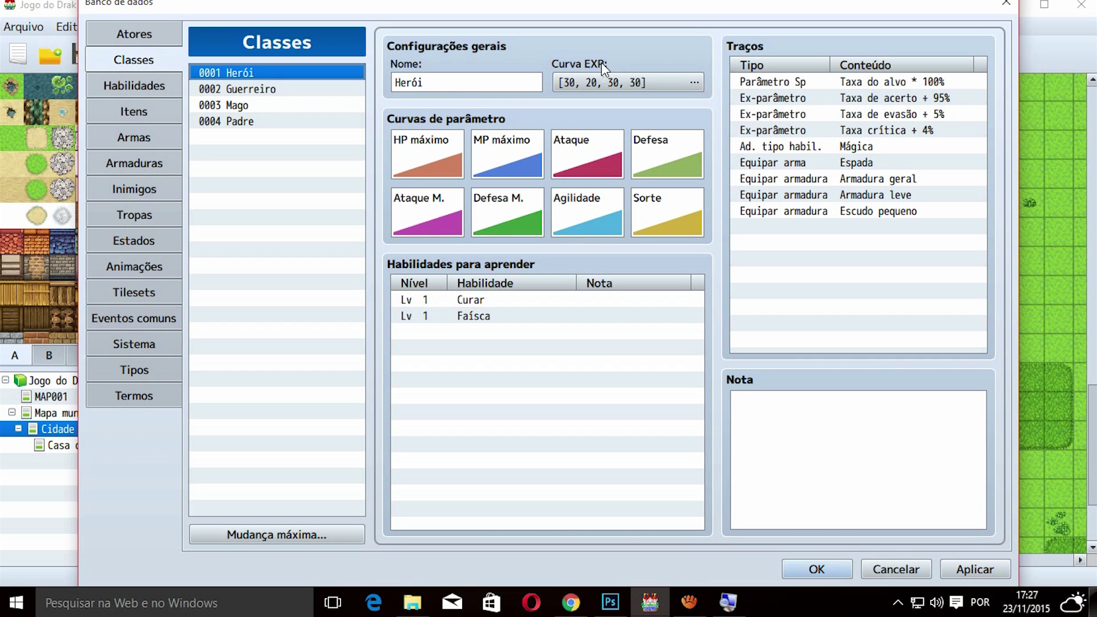
left_click(643, 80)
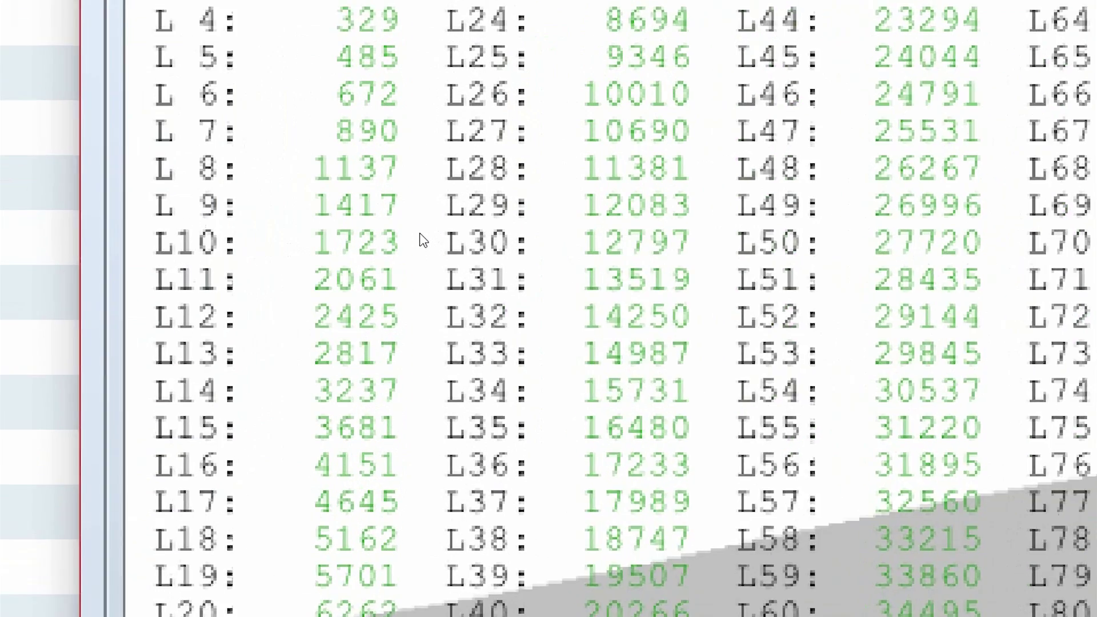
mouse_move(420, 234)
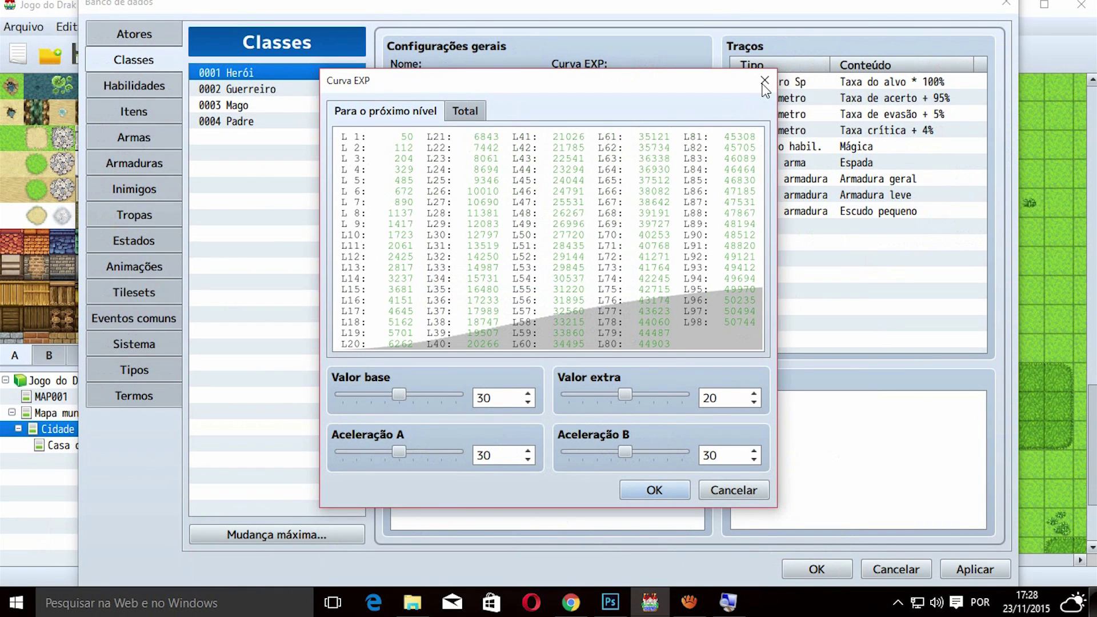
left_click(764, 80)
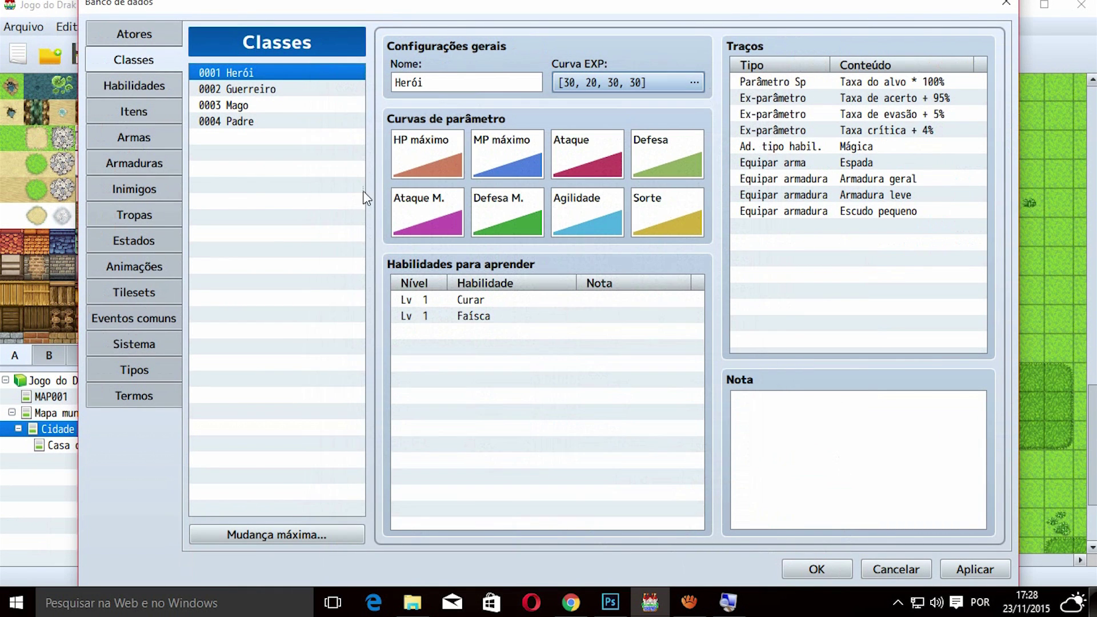
Set the rewards of the enemy Cavaleiro negro verde to 400 EXP and 100 gold (Ouro)
left_click(149, 86)
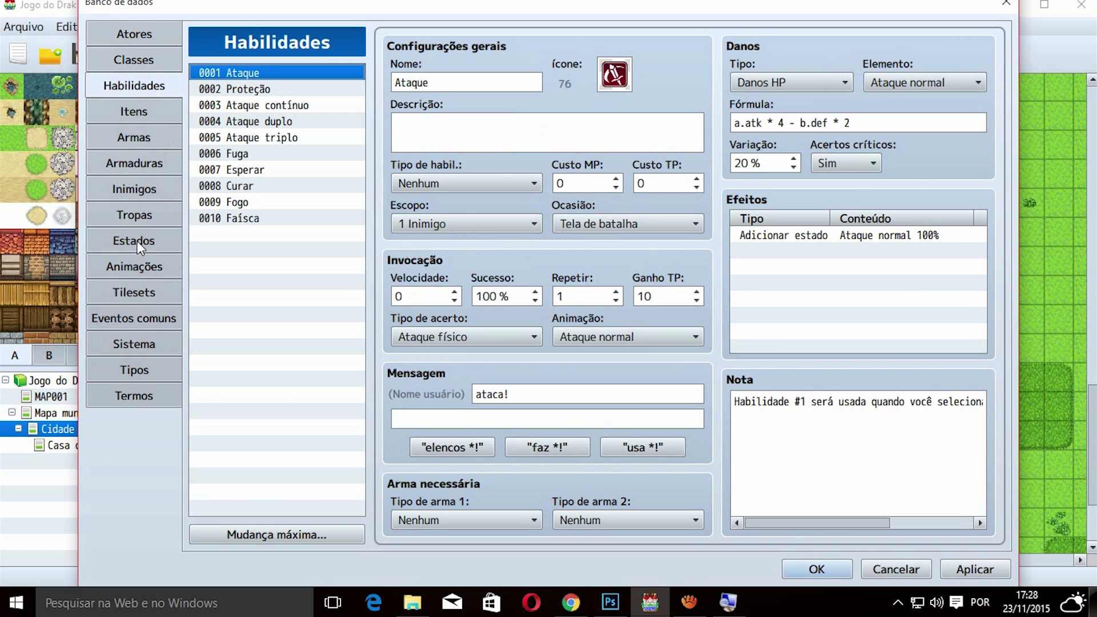
left_click(144, 191)
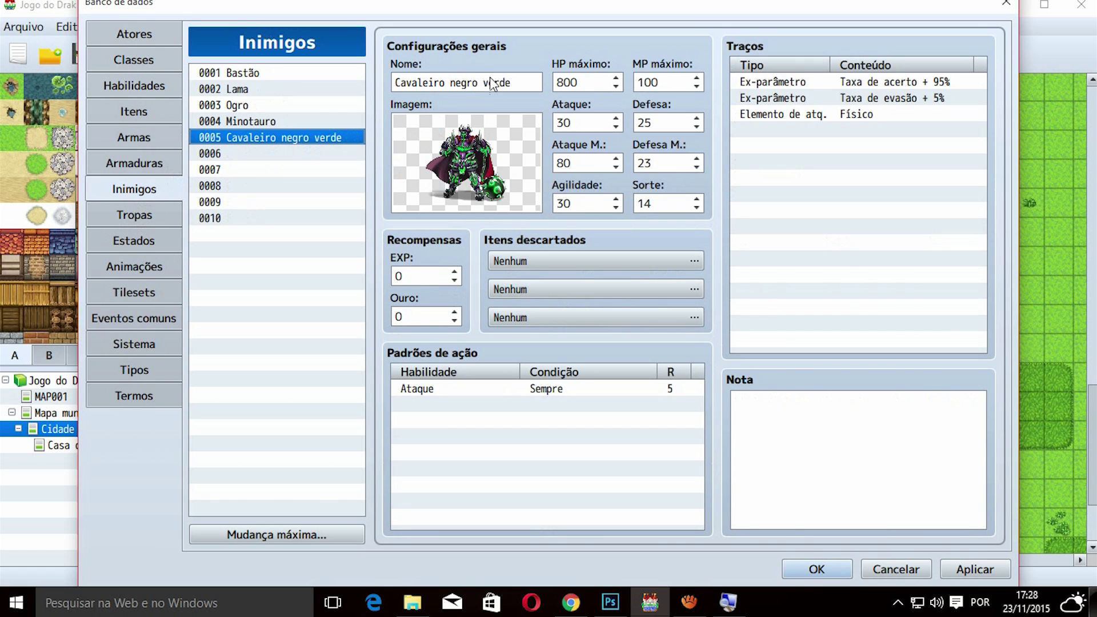
left_click(423, 273)
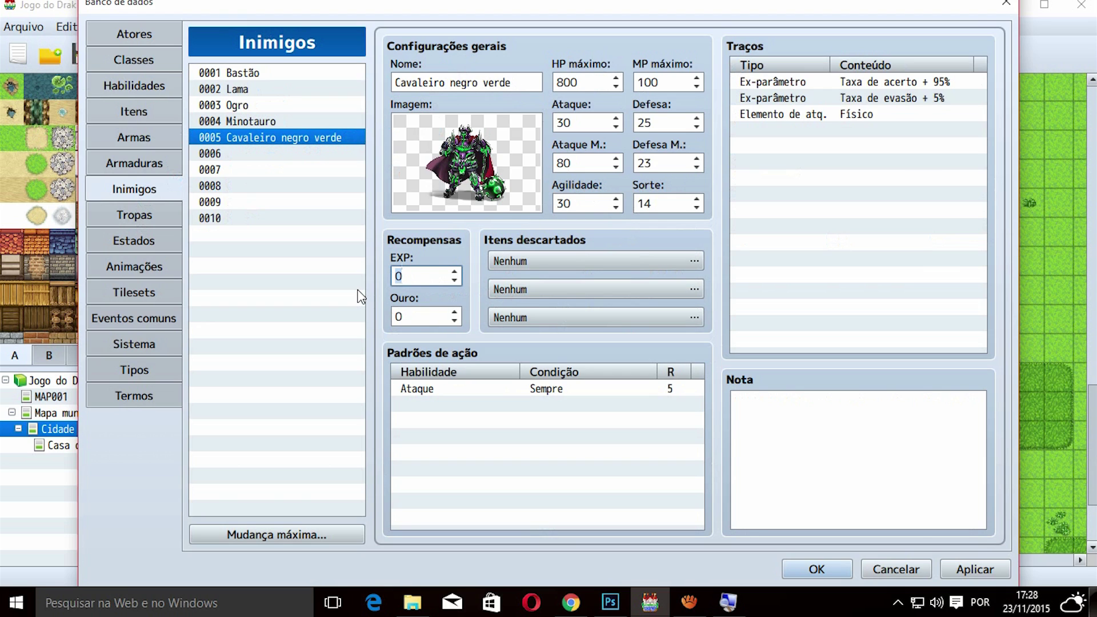
type("400")
left_click(439, 315)
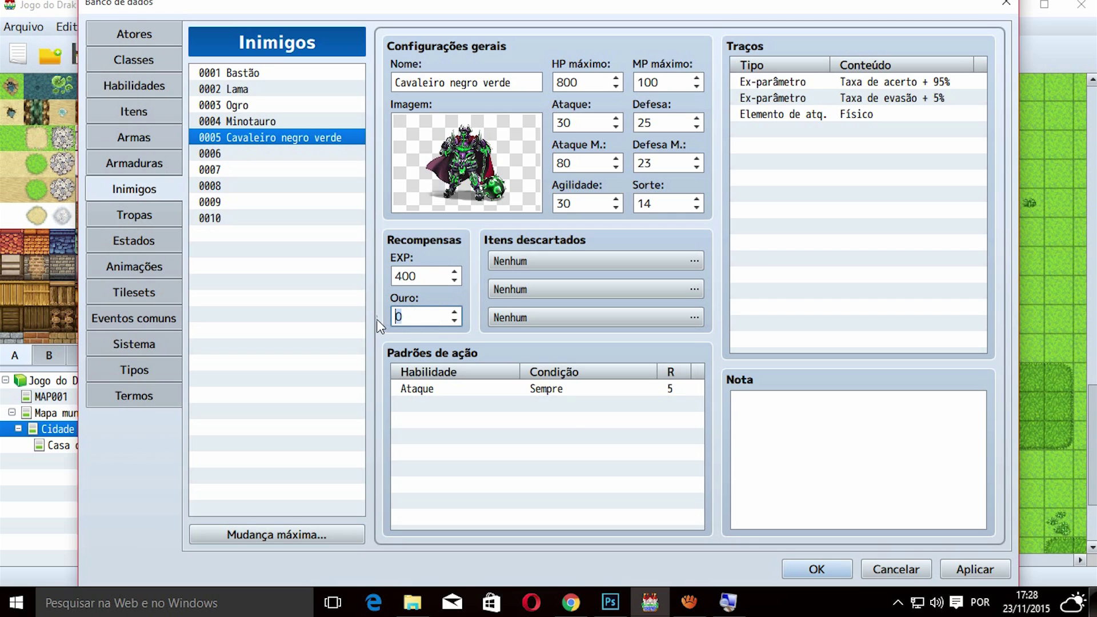
left_click(431, 324)
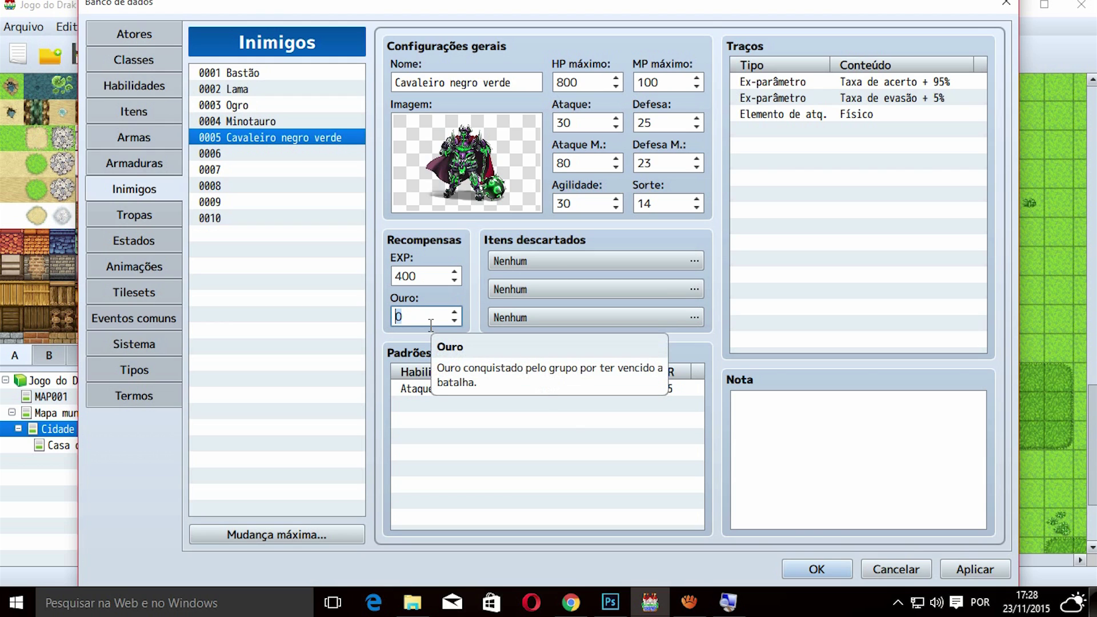
type("100")
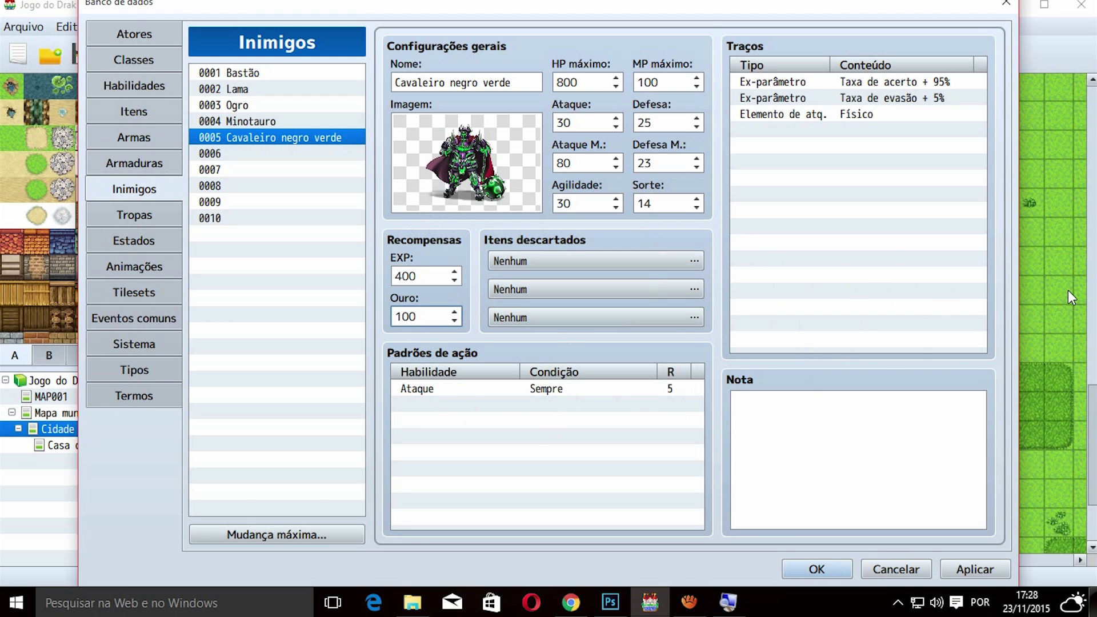
Make the item Poção the enemy's first dropped item with a probability of 1/10
left_click(619, 259)
left_click_drag(564, 168, 795, 168)
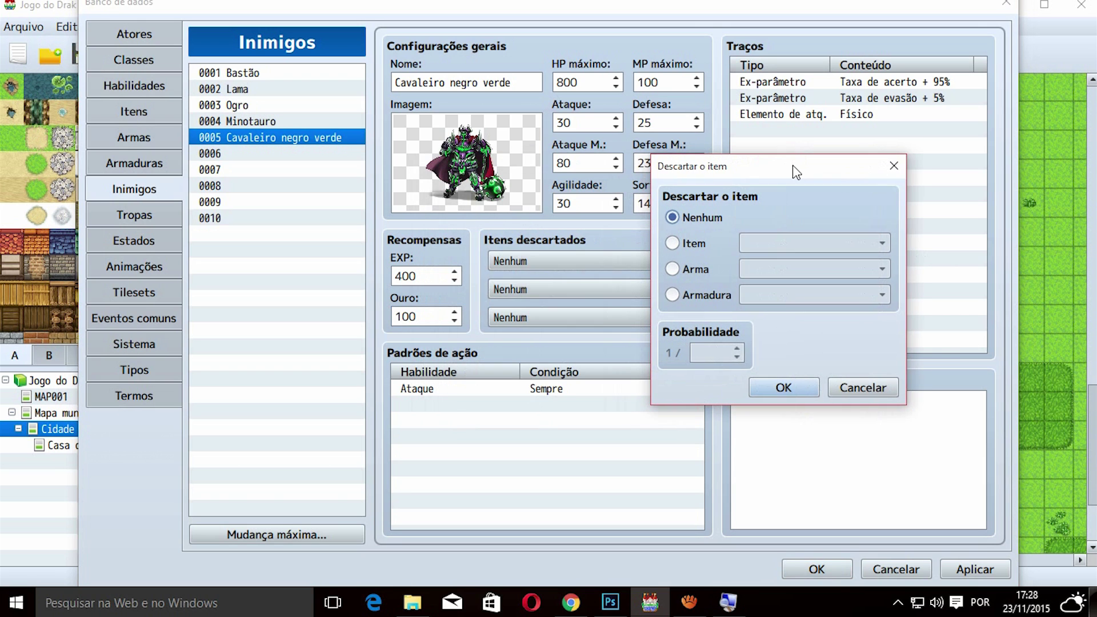
left_click(685, 249)
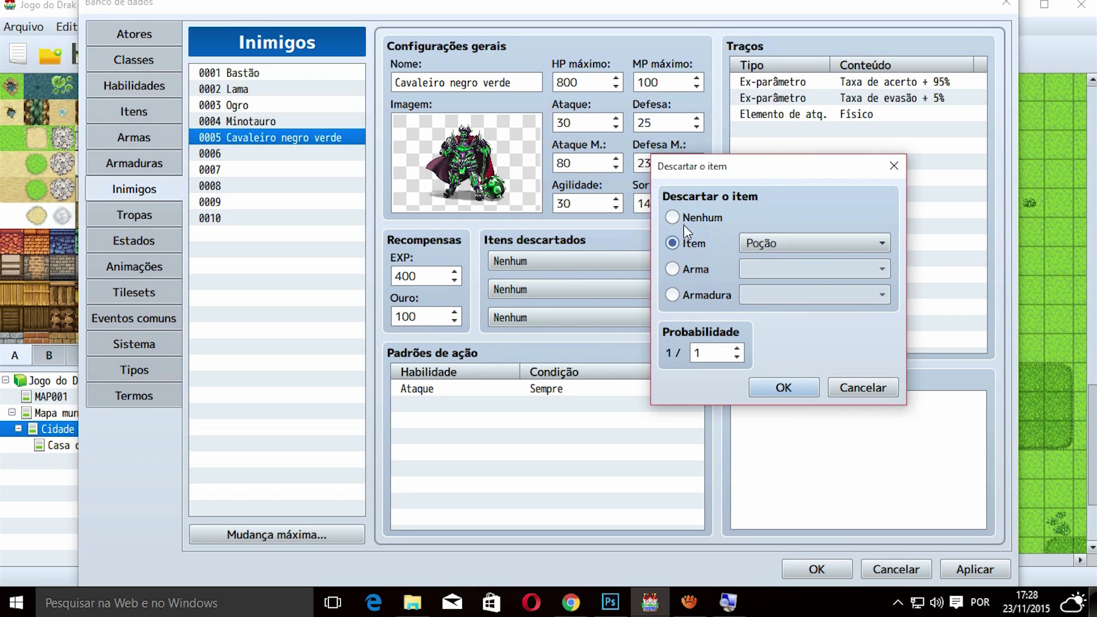
left_click(780, 240)
left_click(783, 245)
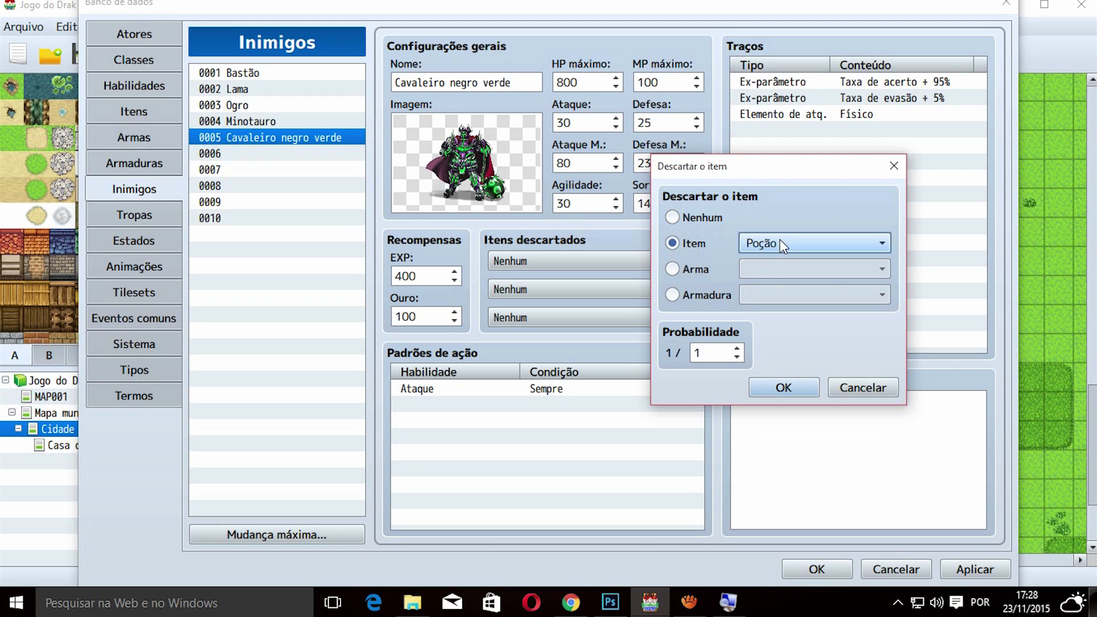
left_click(715, 354)
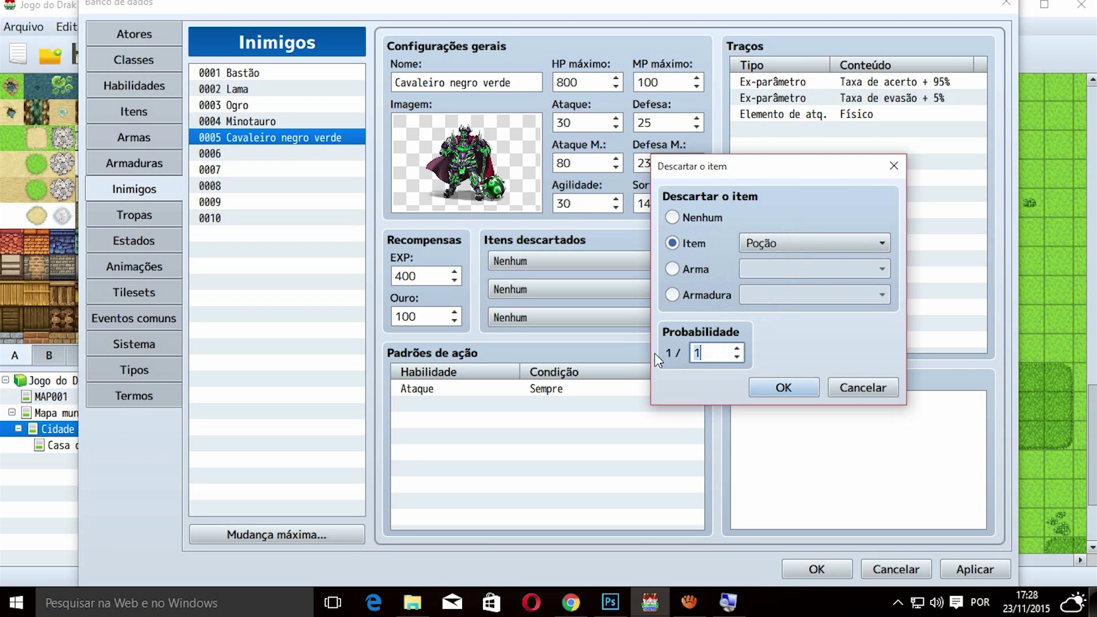
type("10")
left_click(779, 388)
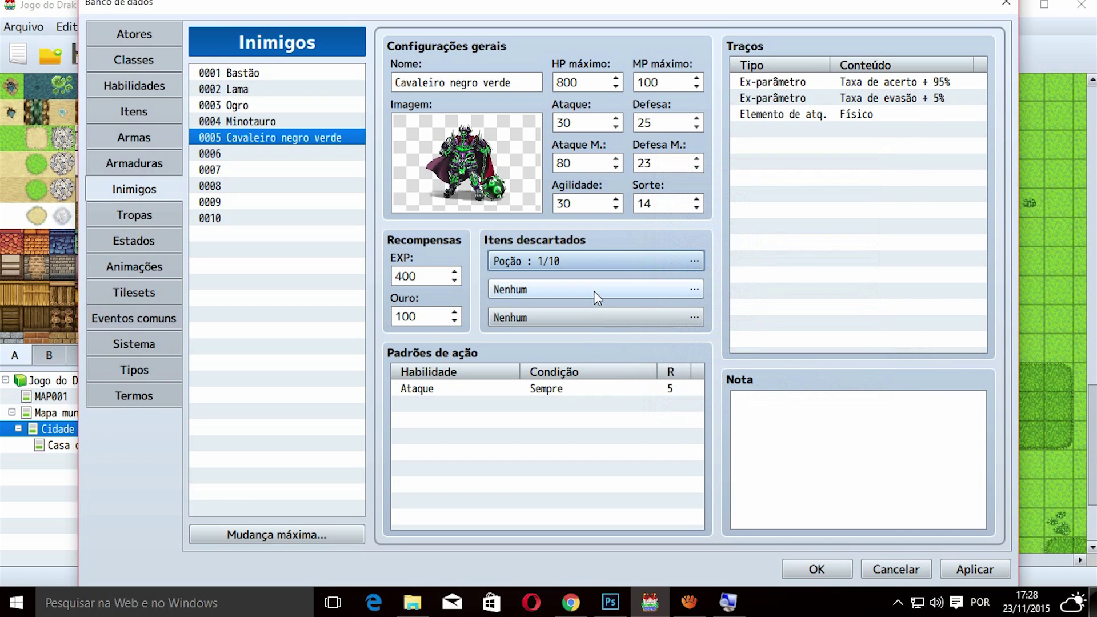
Make the item água mágica the enemy's second dropped item with a probability of 1/3
double_click(595, 289)
left_click(458, 252)
left_click(550, 251)
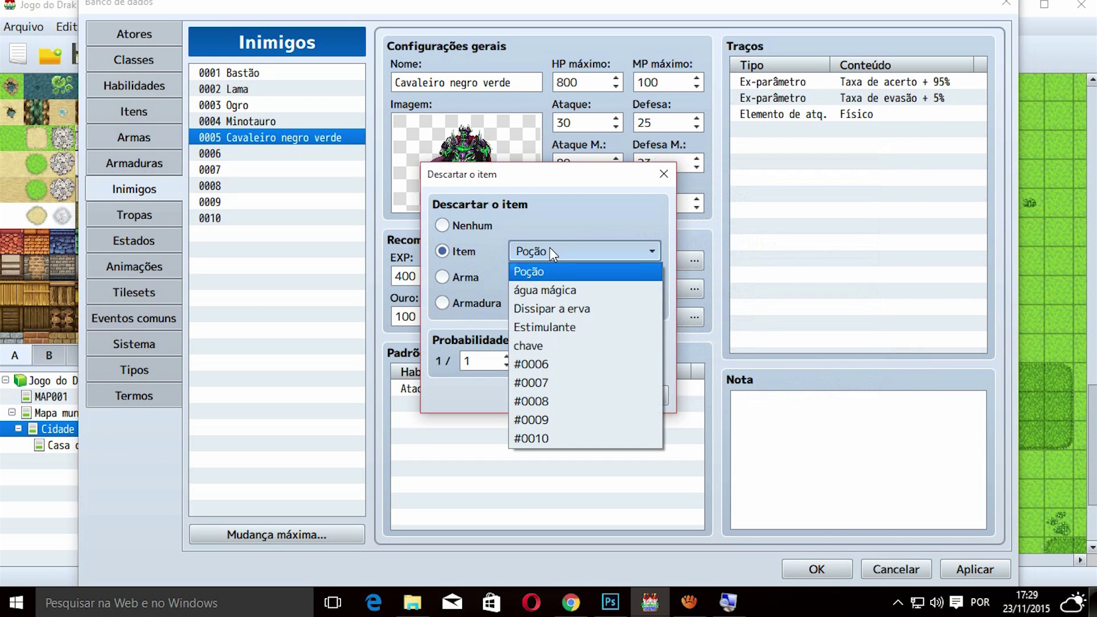
left_click(581, 290)
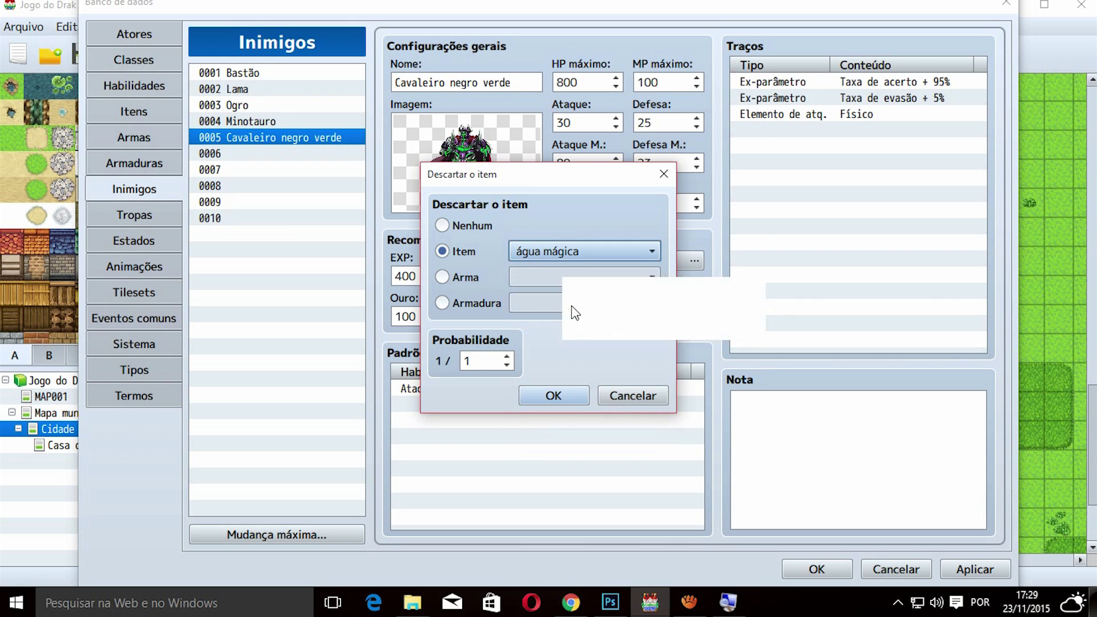
double_click(486, 360)
type("3")
left_click(553, 395)
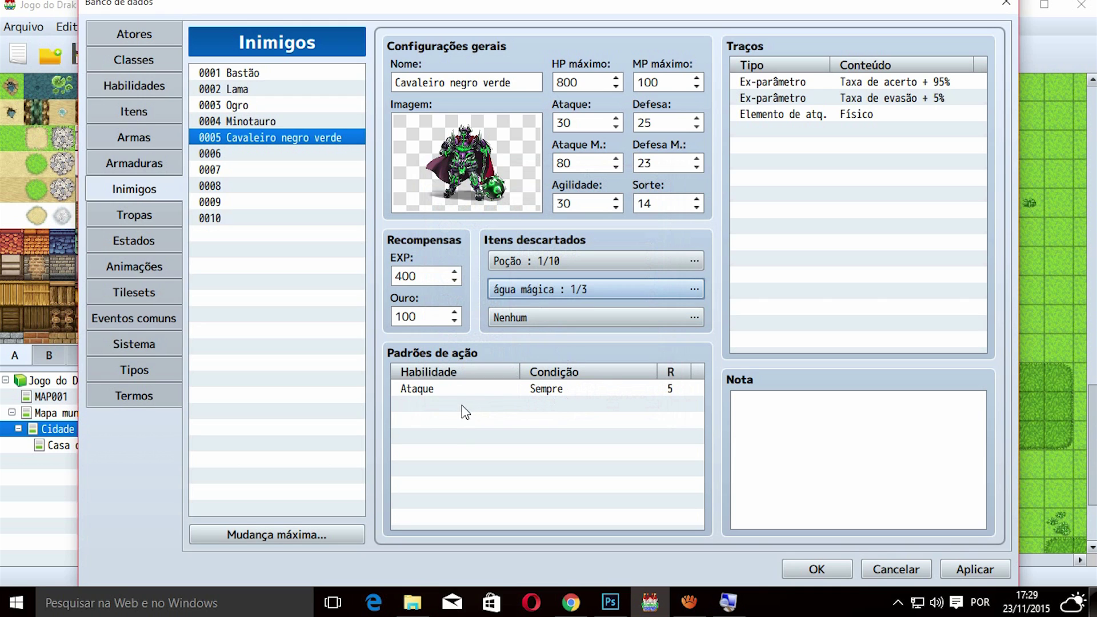
Start a second action pattern for the enemy below Ataque, using the skill Curar with an HP condition
left_click(445, 404)
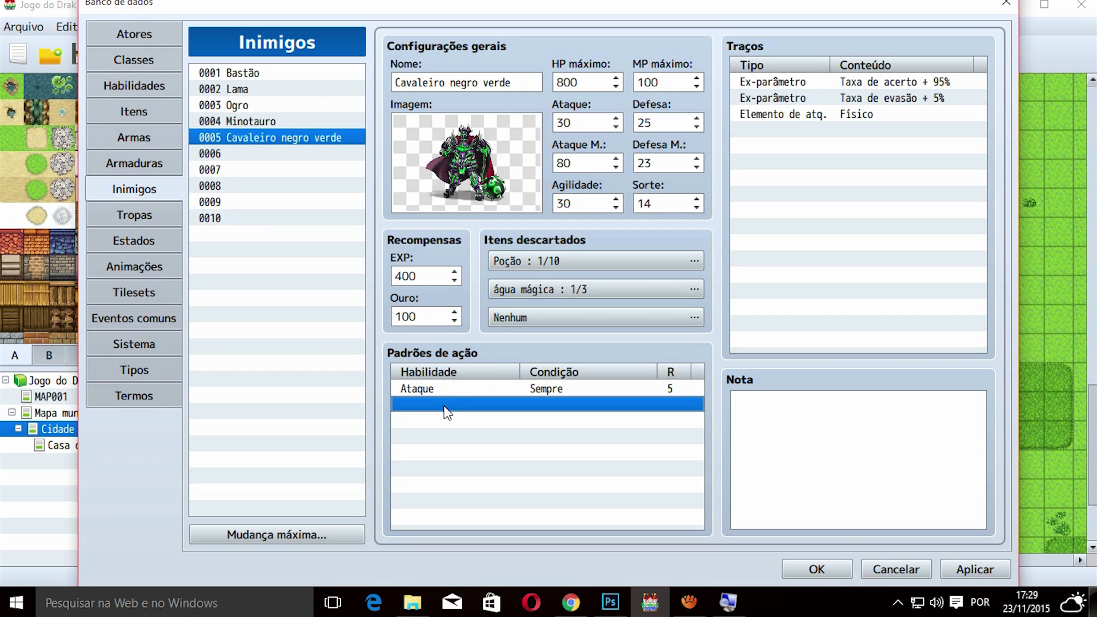
double_click(445, 405)
left_click(525, 319)
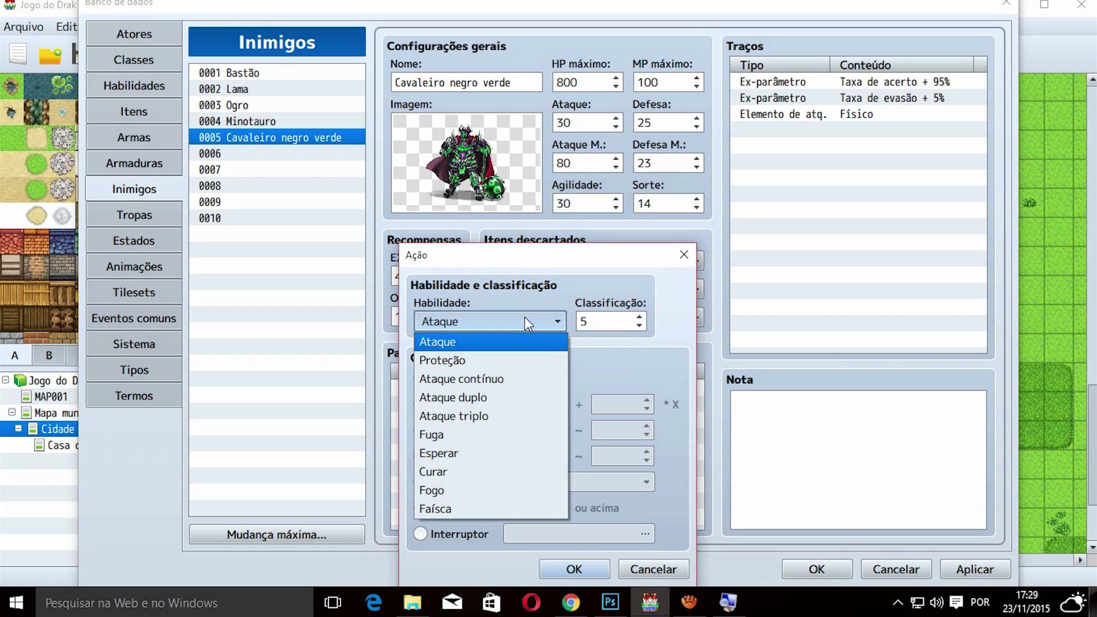
left_click(542, 285)
left_click_drag(552, 261, 819, 167)
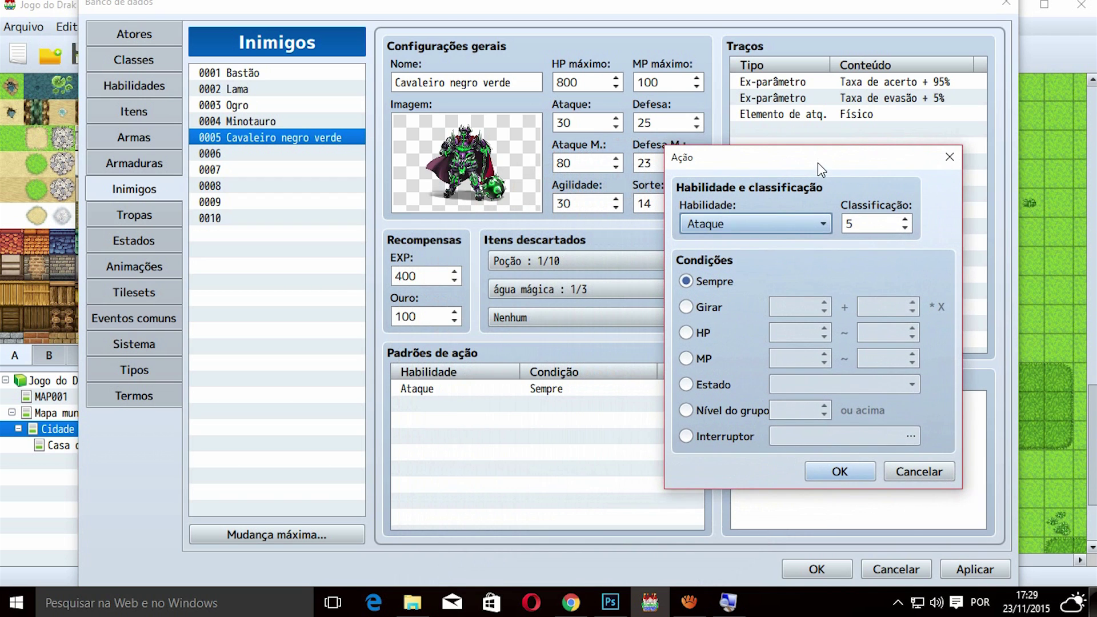
left_click(777, 228)
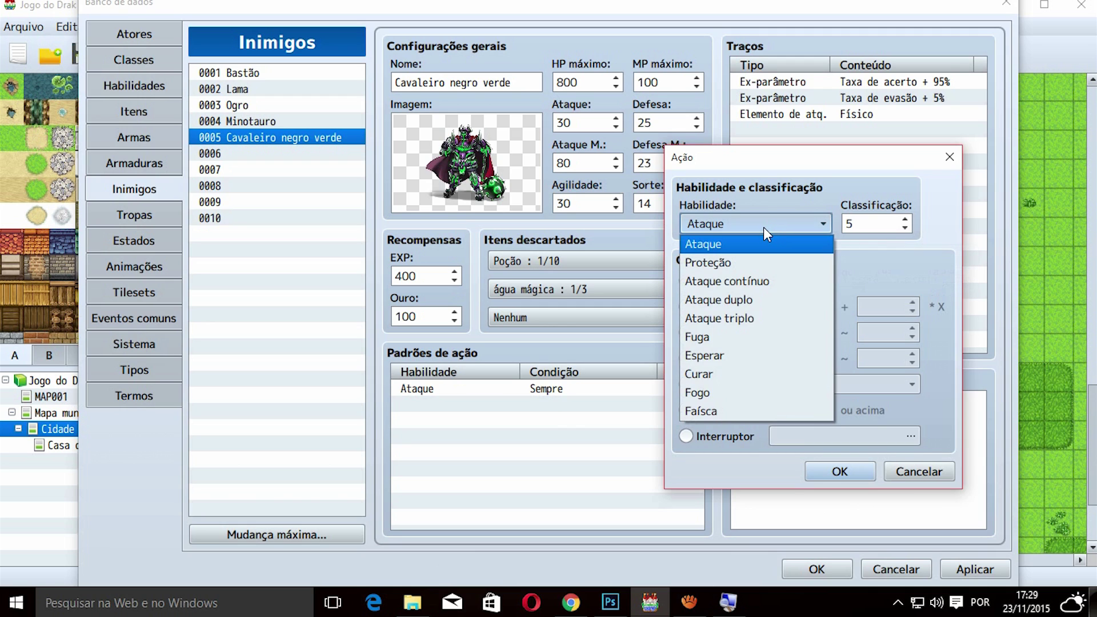
left_click(764, 227)
left_click(688, 307)
left_click(688, 332)
left_click(742, 220)
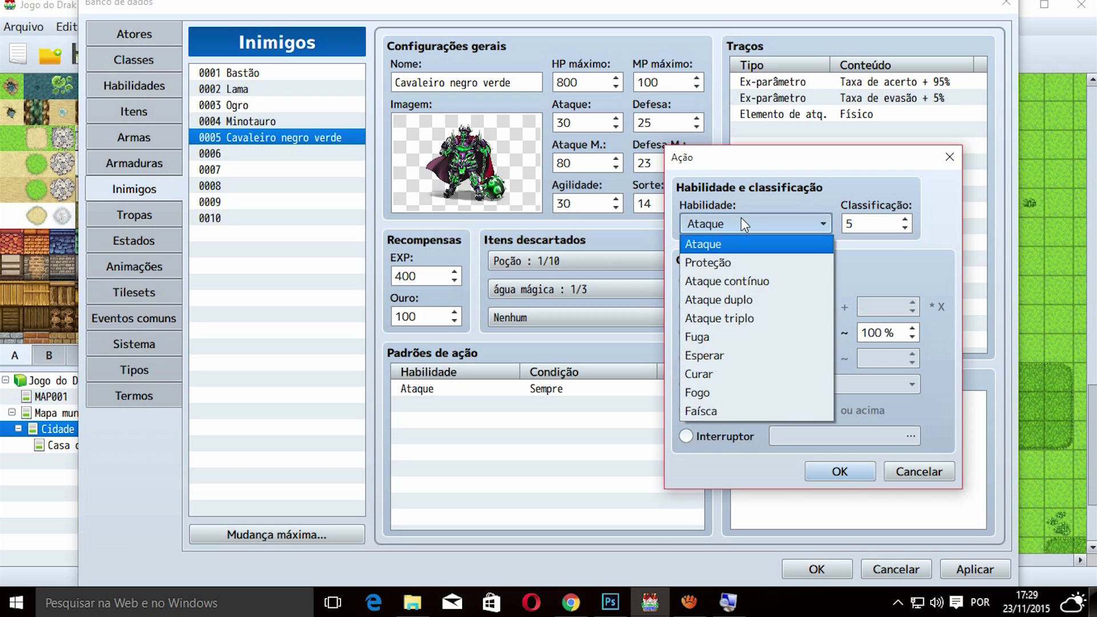
left_click(758, 219)
left_click(807, 225)
left_click(735, 374)
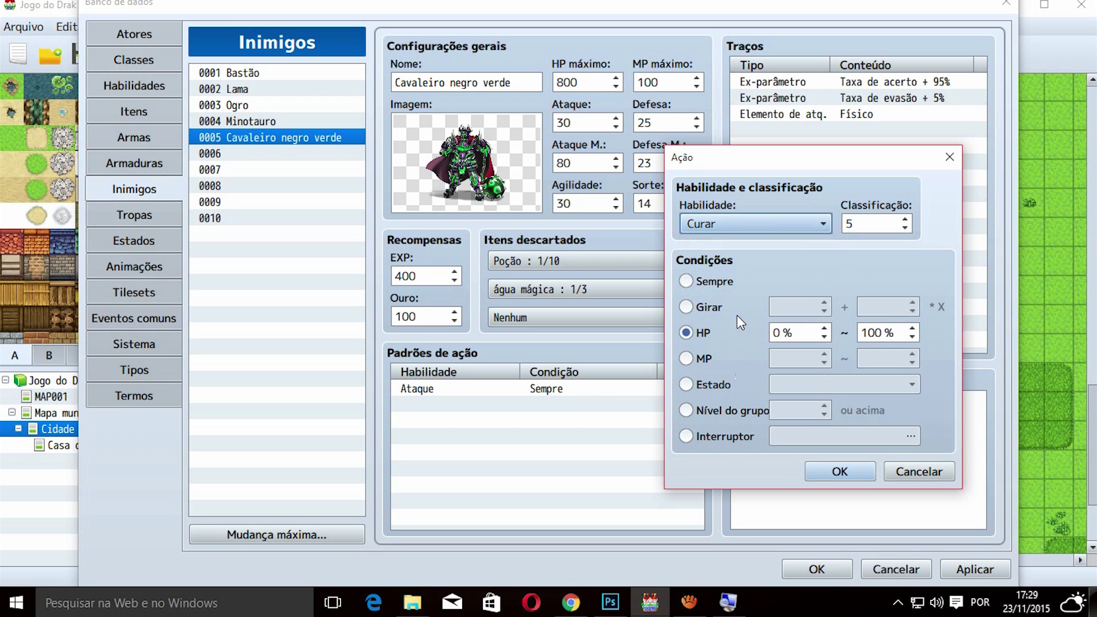
Set the priority rating (Classificação) of the Curar action to 1, trying 9 in between
left_click(864, 224)
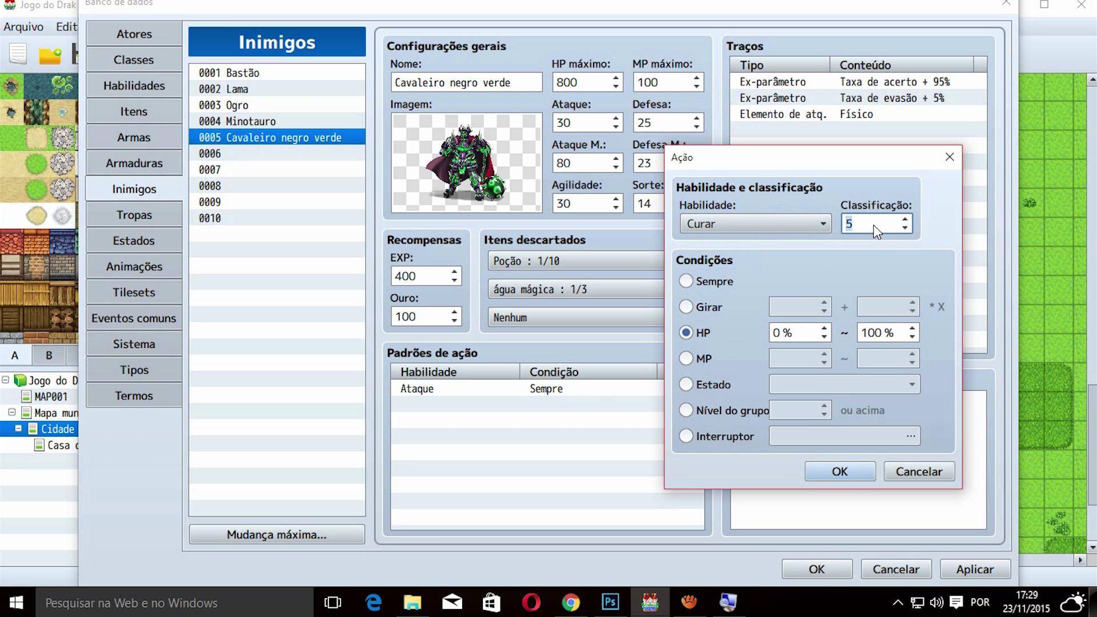
left_click_drag(814, 168, 937, 161)
left_click(982, 217)
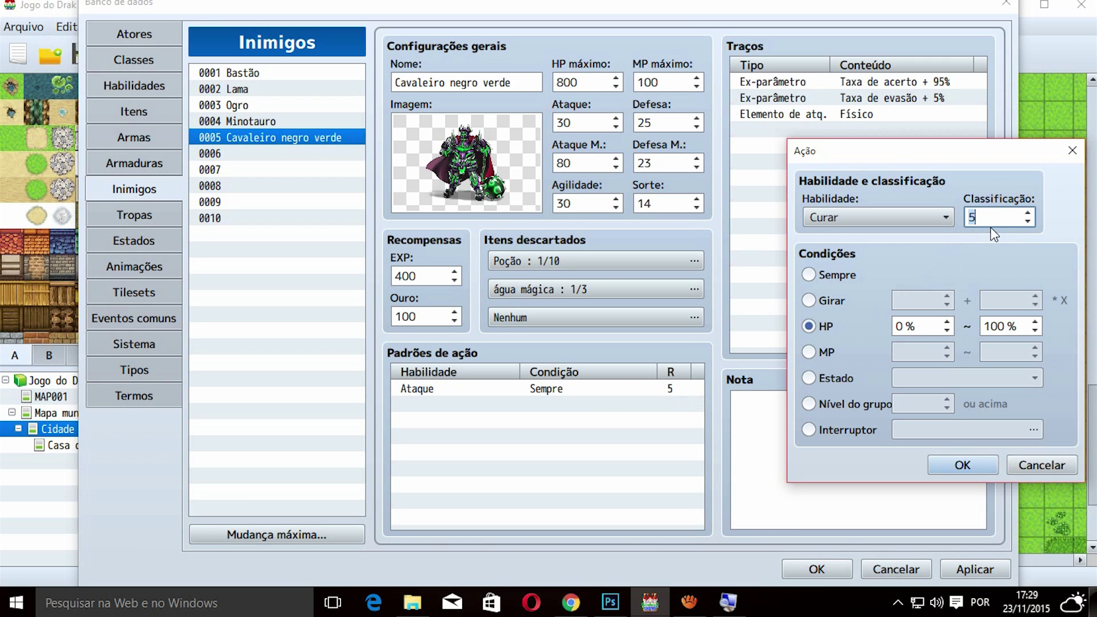
mouse_move(993, 222)
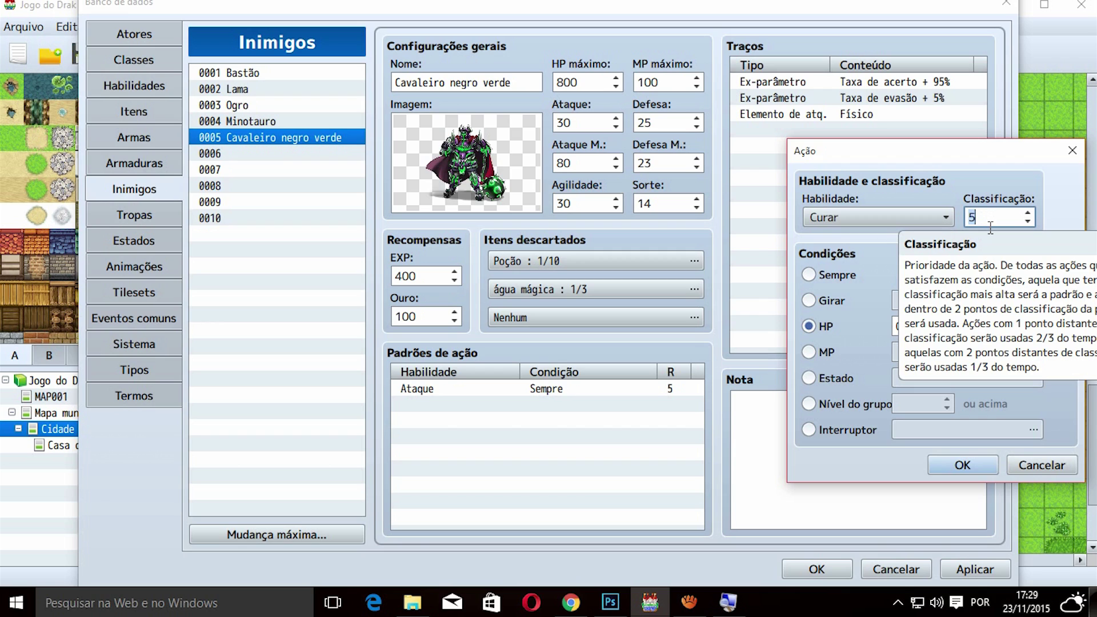
key("BackSpace")
type("1")
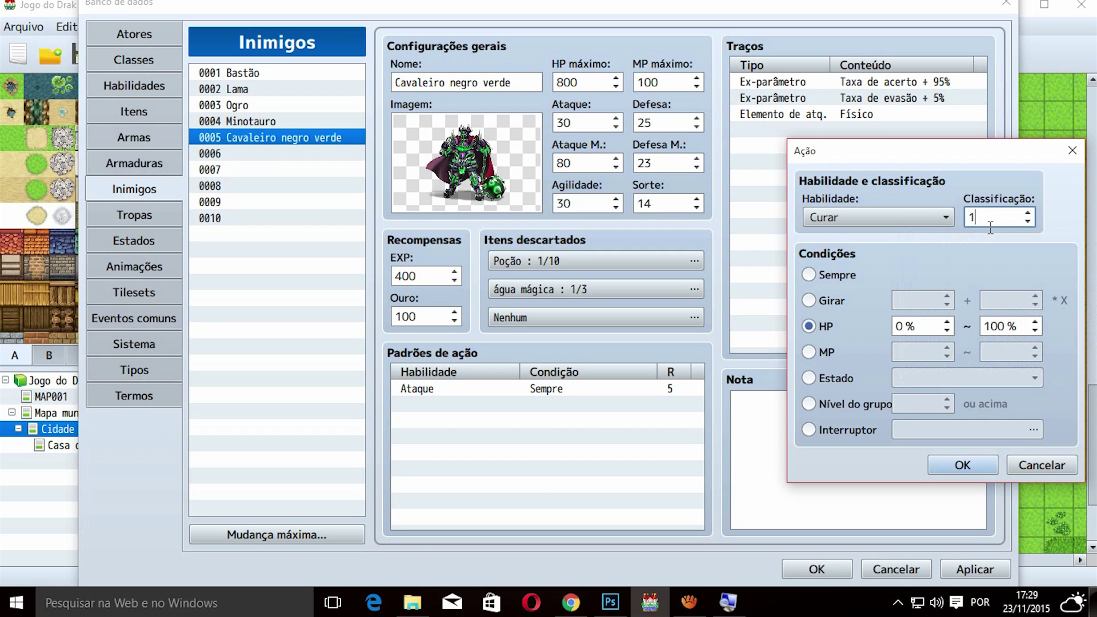
left_click_drag(989, 221, 953, 222)
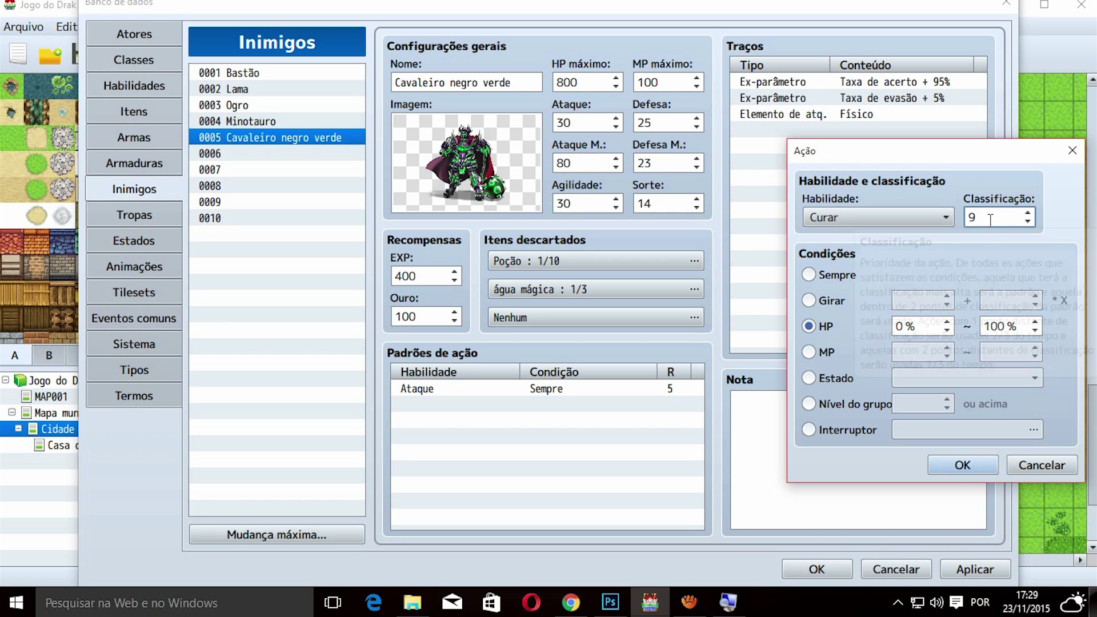
mouse_move(991, 219)
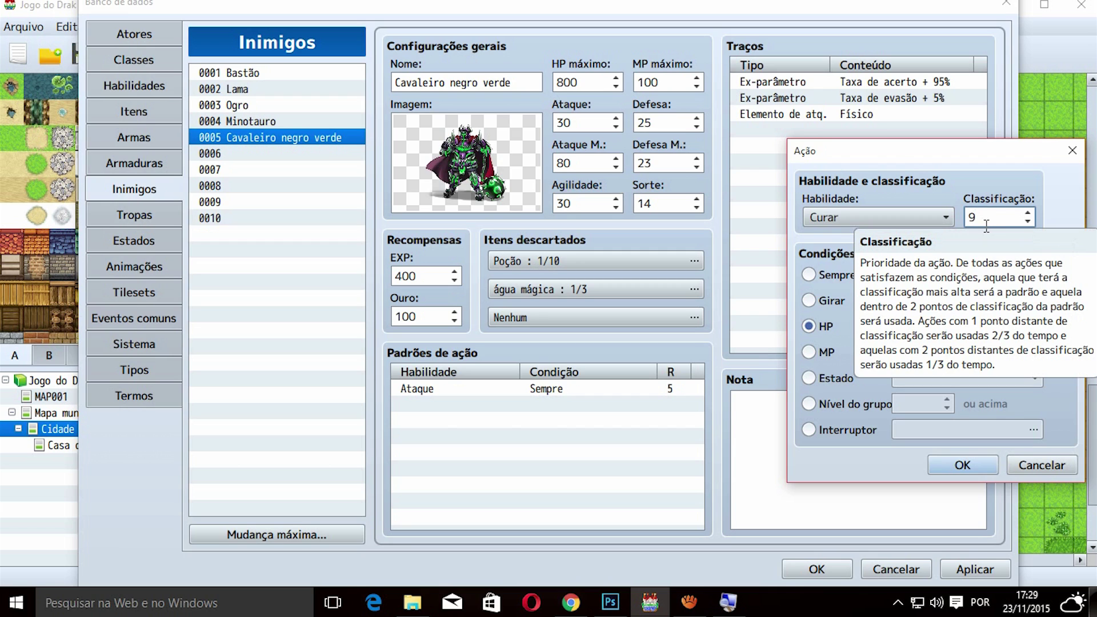
key("BackSpace")
type("1")
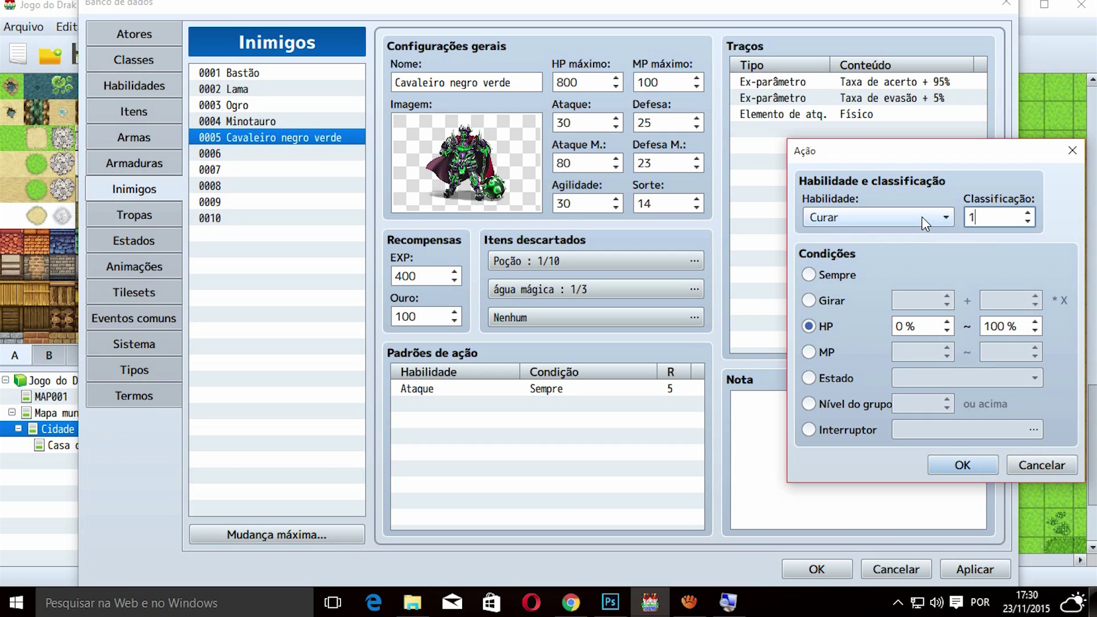
Set the Curar action's Classificação to 9 and its HP condition to 0% ~ 50%, and add it to the action patterns
type("9")
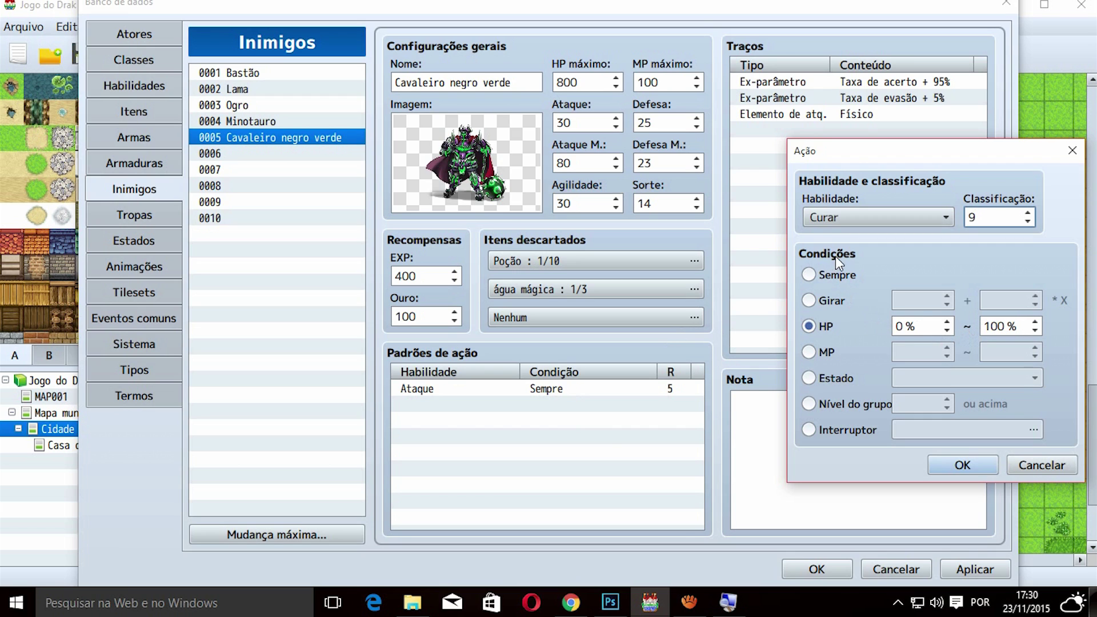
left_click(906, 326)
key("Tab")
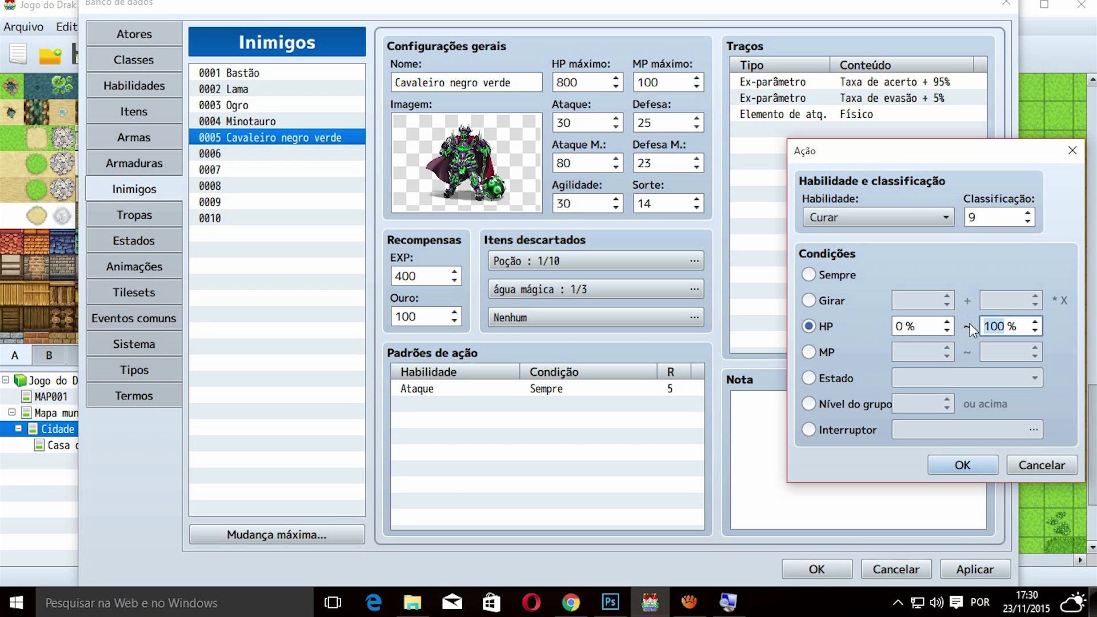
type("50")
left_click(982, 470)
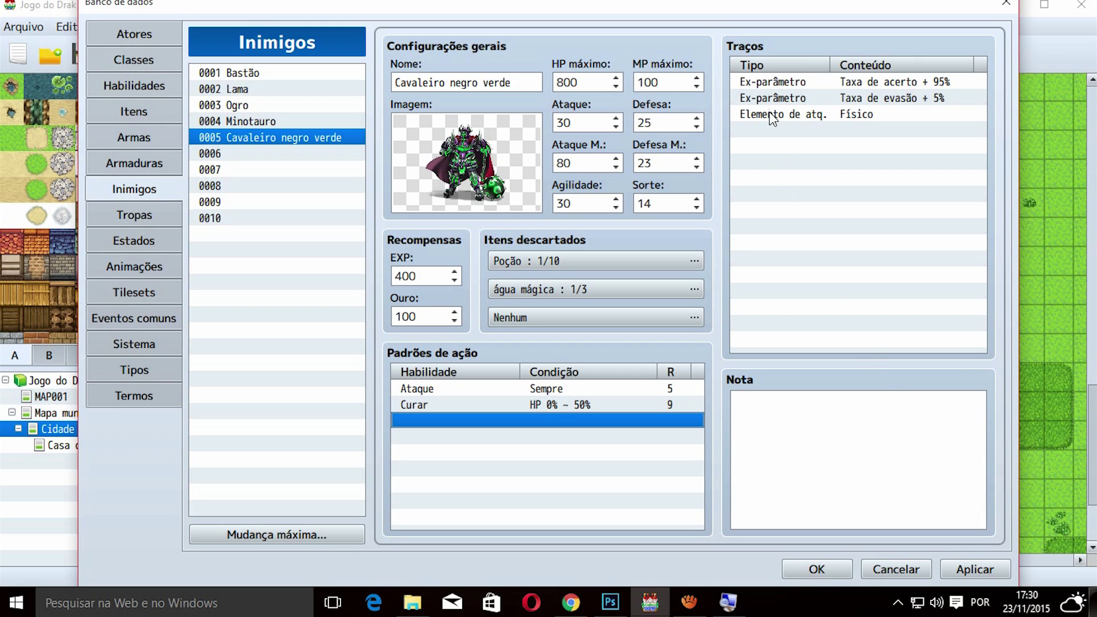
Examine the categories of traits available for the enemy, from Taxa through Outro, without adding one
left_click(830, 133)
double_click(832, 141)
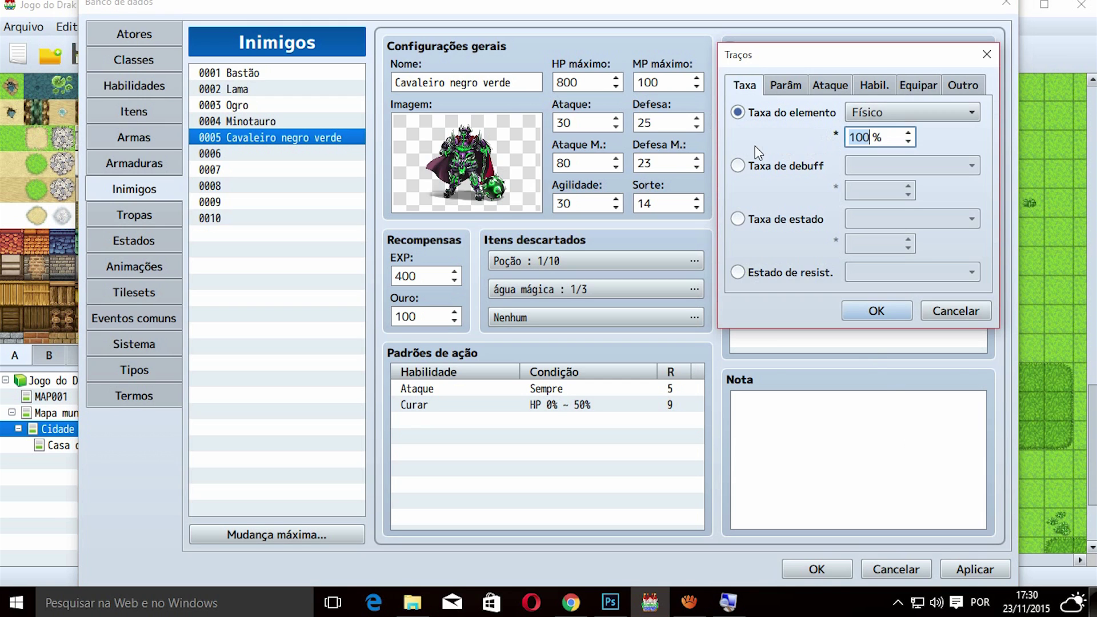
left_click(797, 82)
left_click(821, 90)
left_click(874, 85)
left_click(917, 86)
left_click(964, 86)
left_click(988, 55)
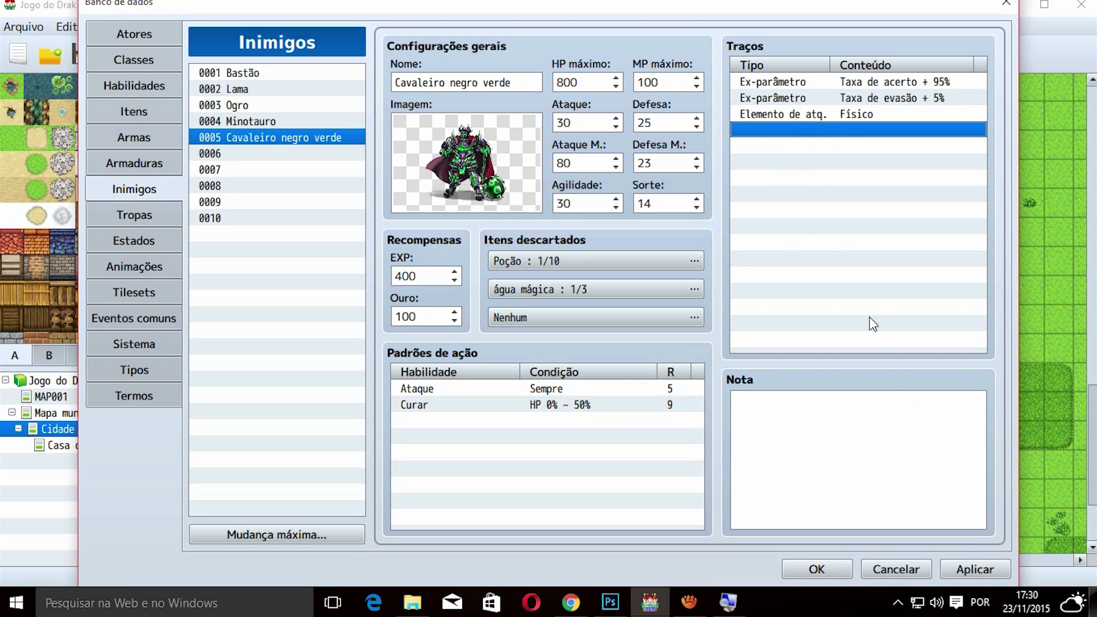
Apply the enemy changes and raise the maximum number of troops (Tropas) to 10
left_click(972, 572)
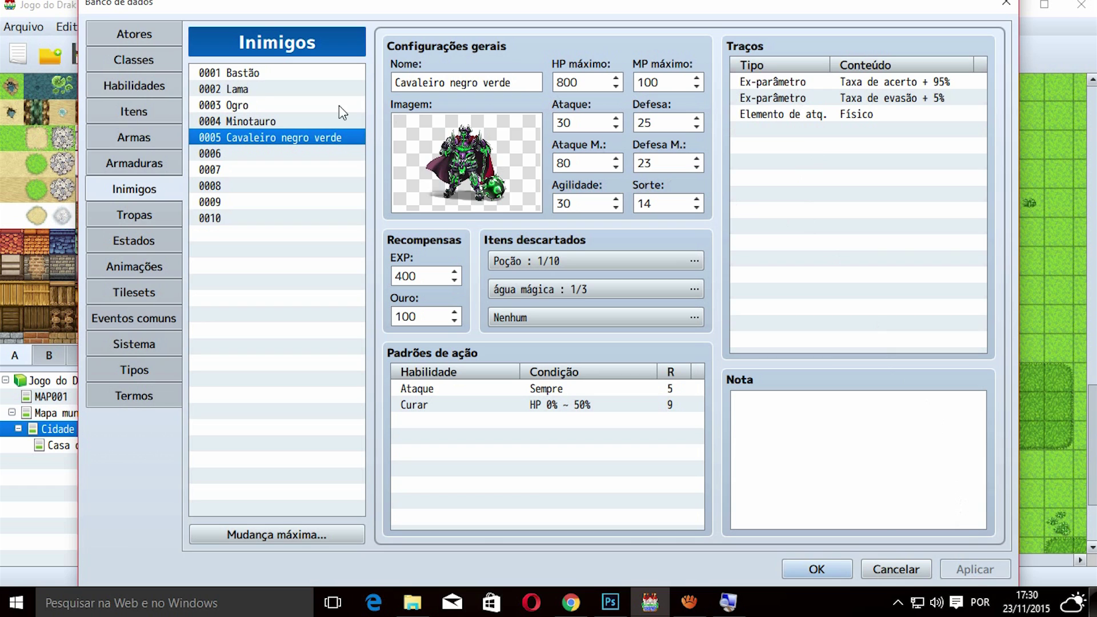
left_click(131, 222)
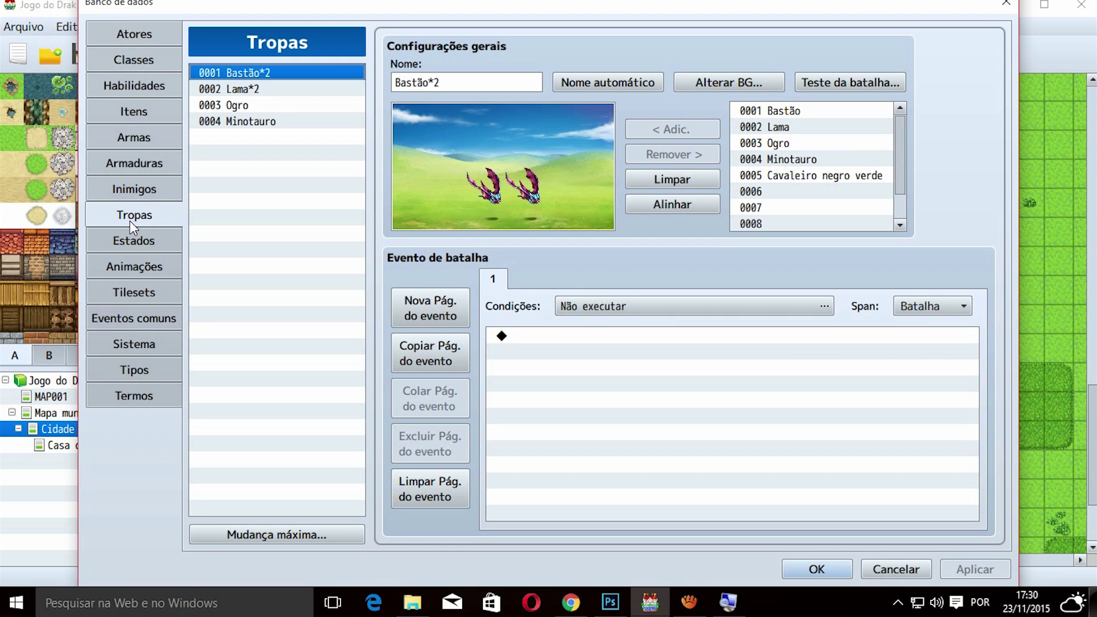
left_click(280, 538)
type("10")
left_click(231, 553)
Name the empty troop 0005 "cavaleiro negro verde" and add the enemy Cavaleiro negro verde to it
left_click(290, 137)
left_click(463, 82)
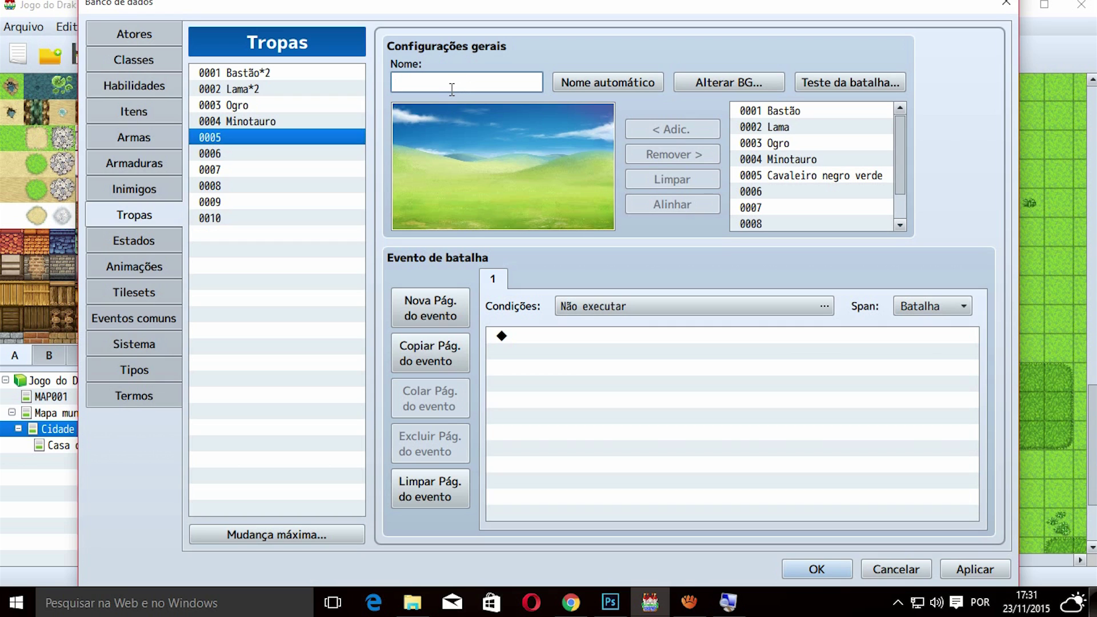
type("cavaleiro negro verde")
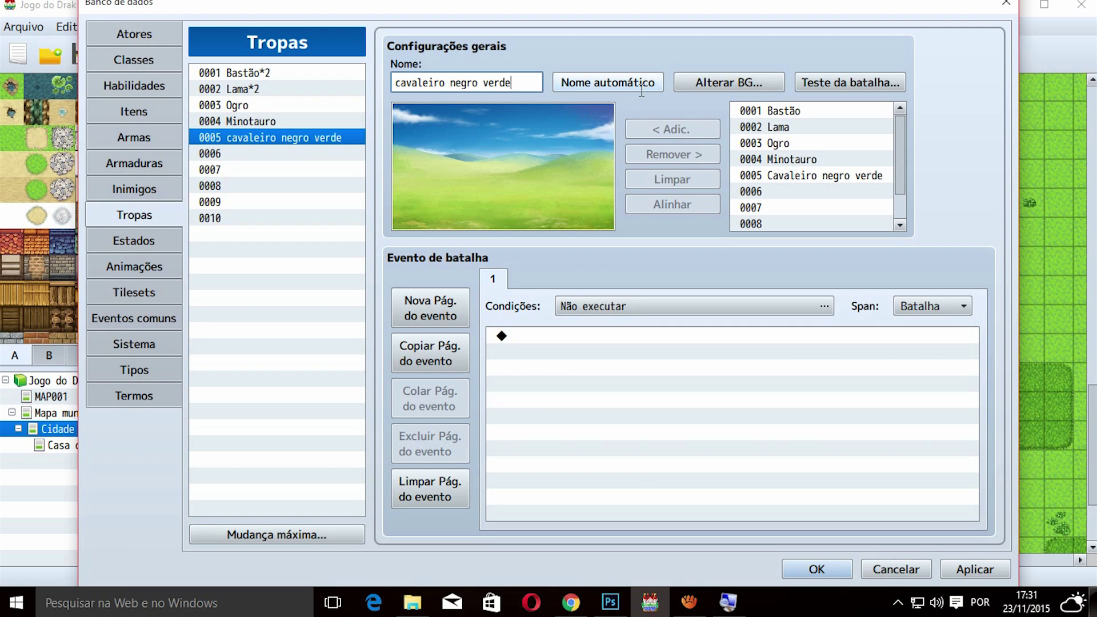
left_click(836, 178)
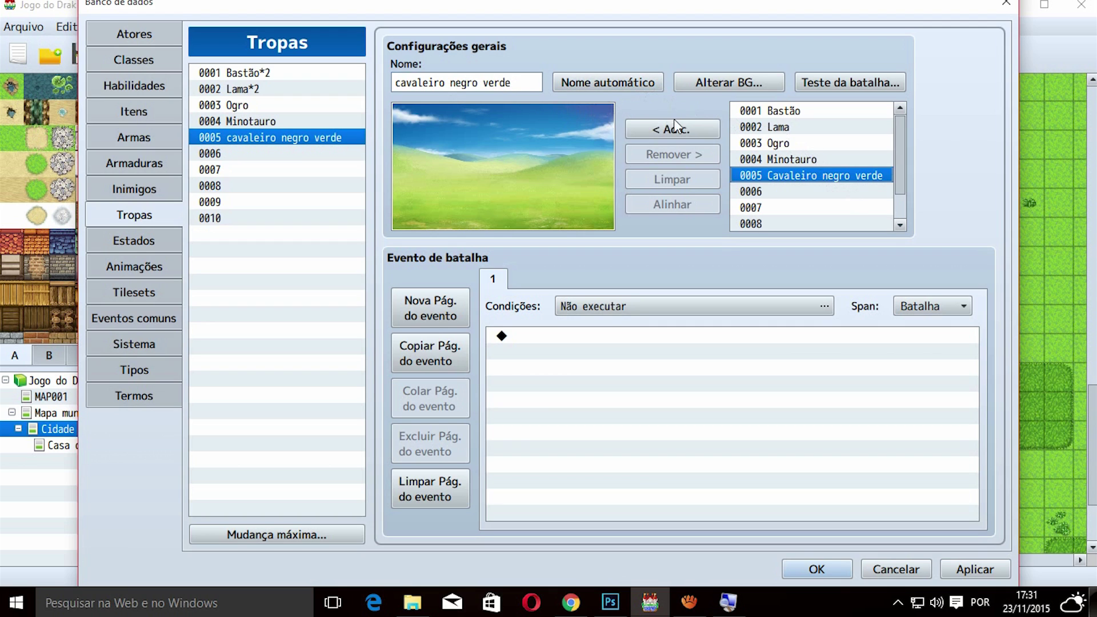
left_click(662, 129)
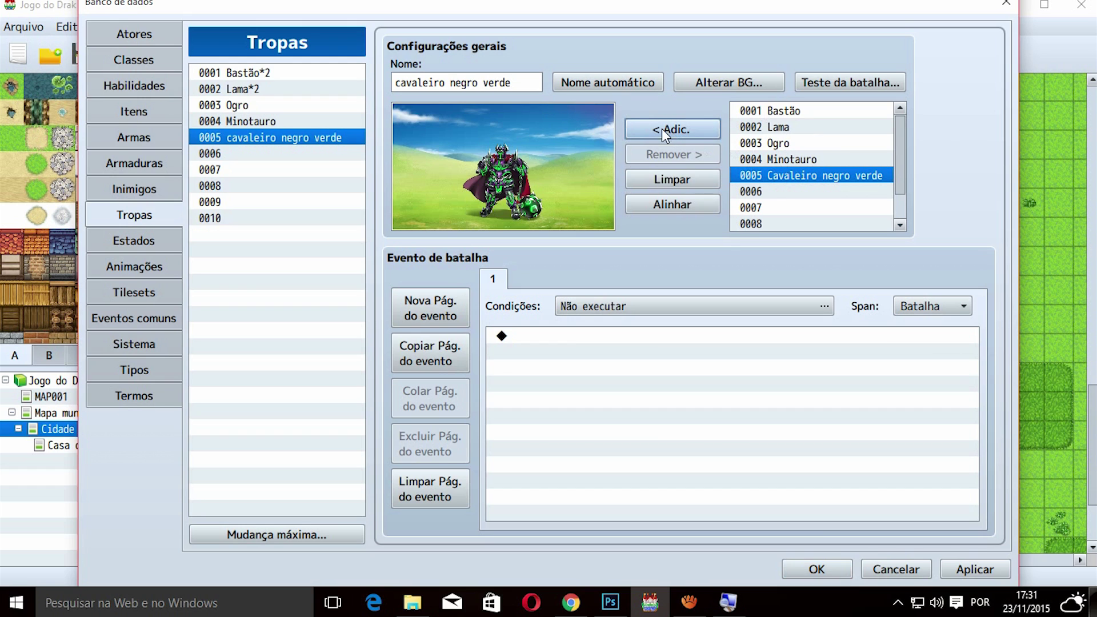
Reposition the knight near the centre of the troop's battle preview, trying the upper-left corner in between, and save the database changes
left_click(514, 175)
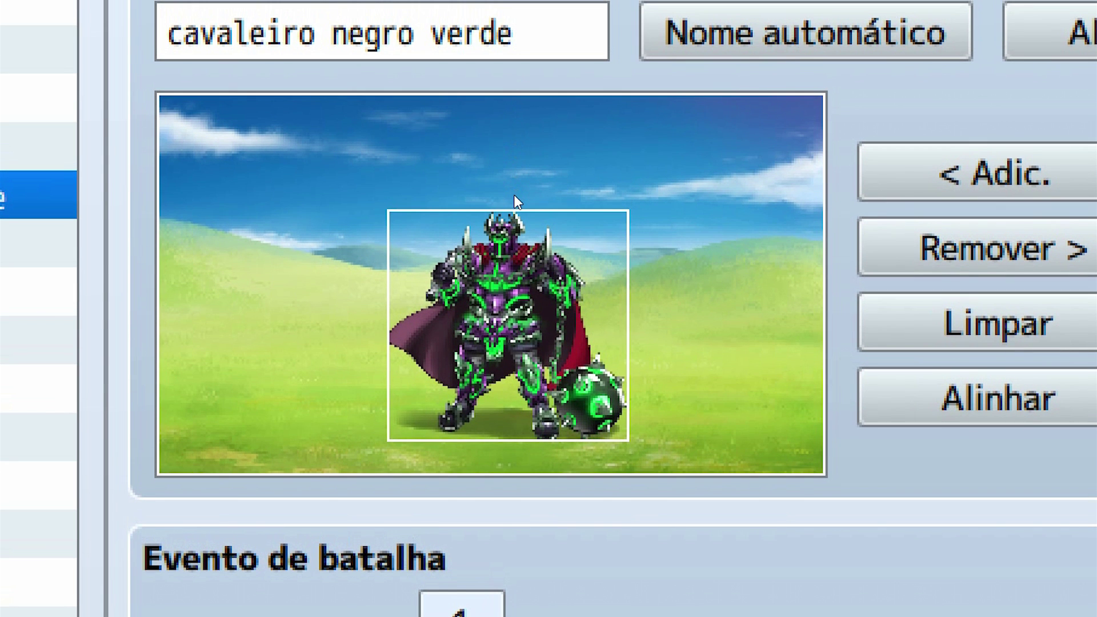
left_click_drag(522, 183, 429, 162)
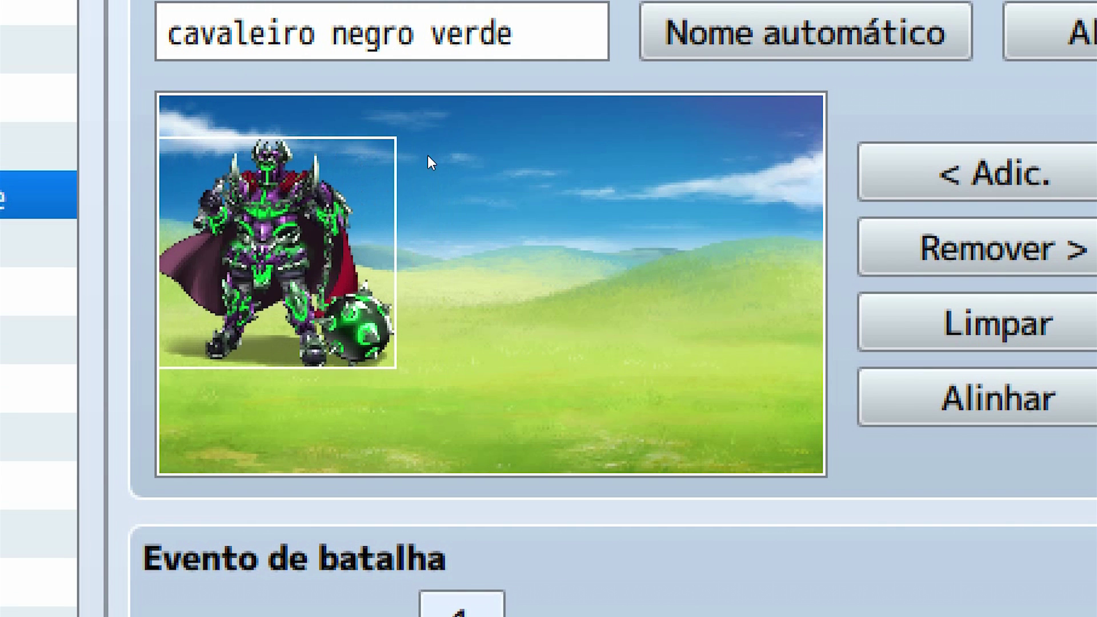
left_click(463, 171)
left_click(439, 129)
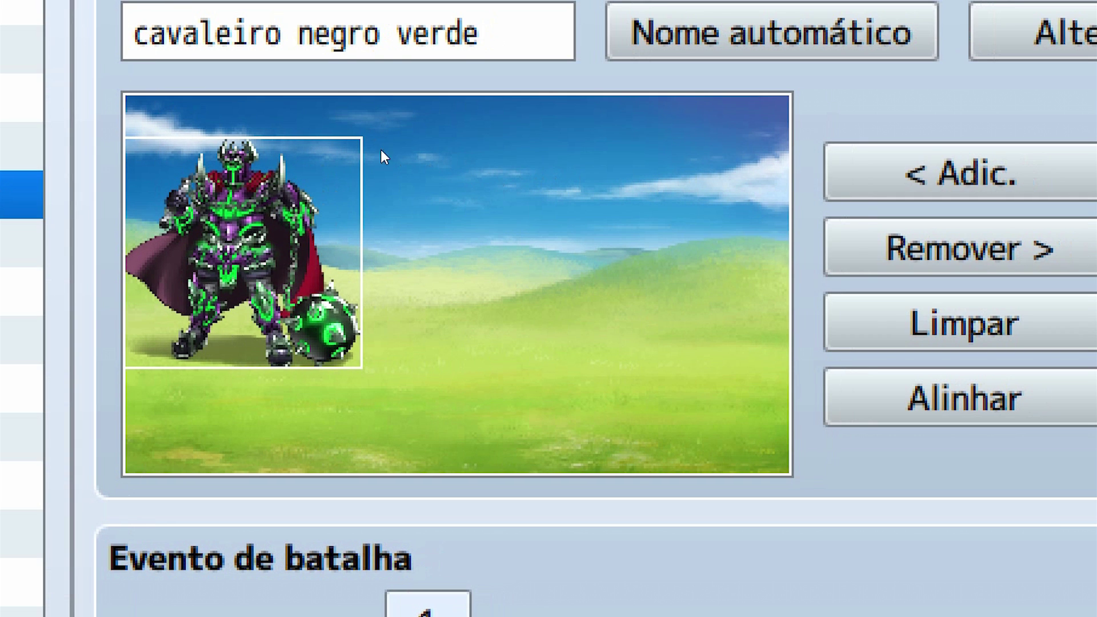
left_click_drag(438, 152, 513, 166)
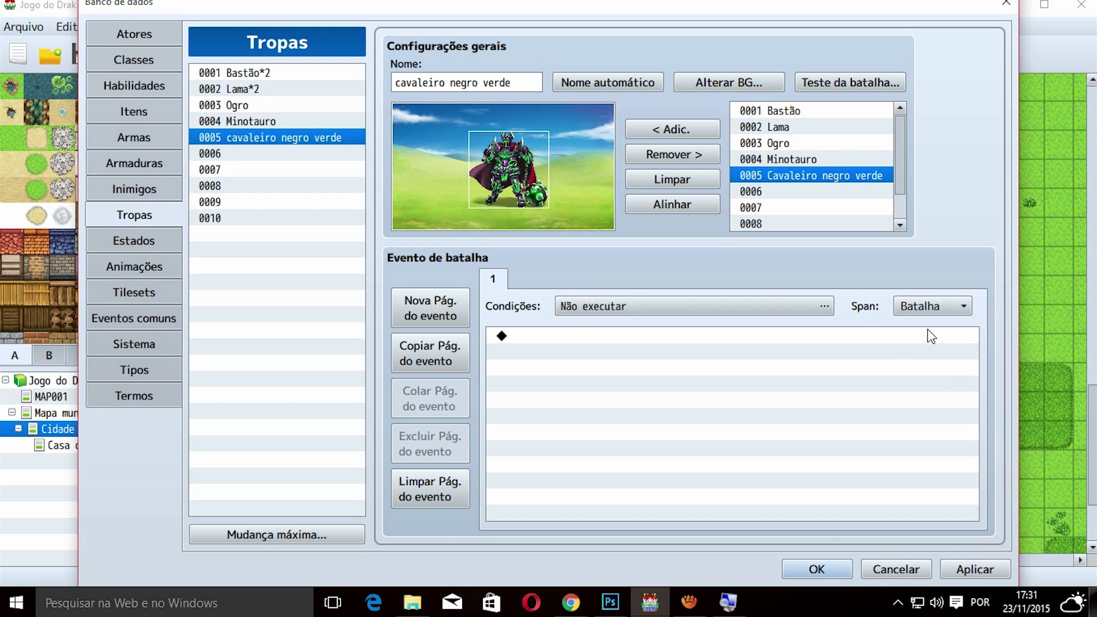
left_click(815, 569)
right_click(773, 200)
left_click(770, 198)
right_click(773, 206)
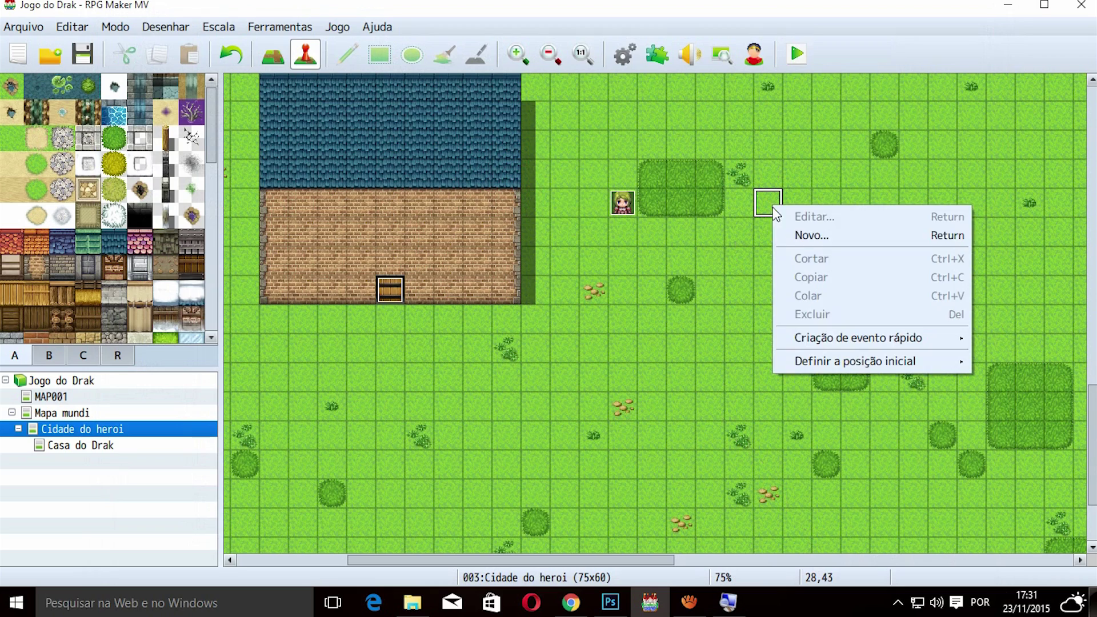
left_click(803, 239)
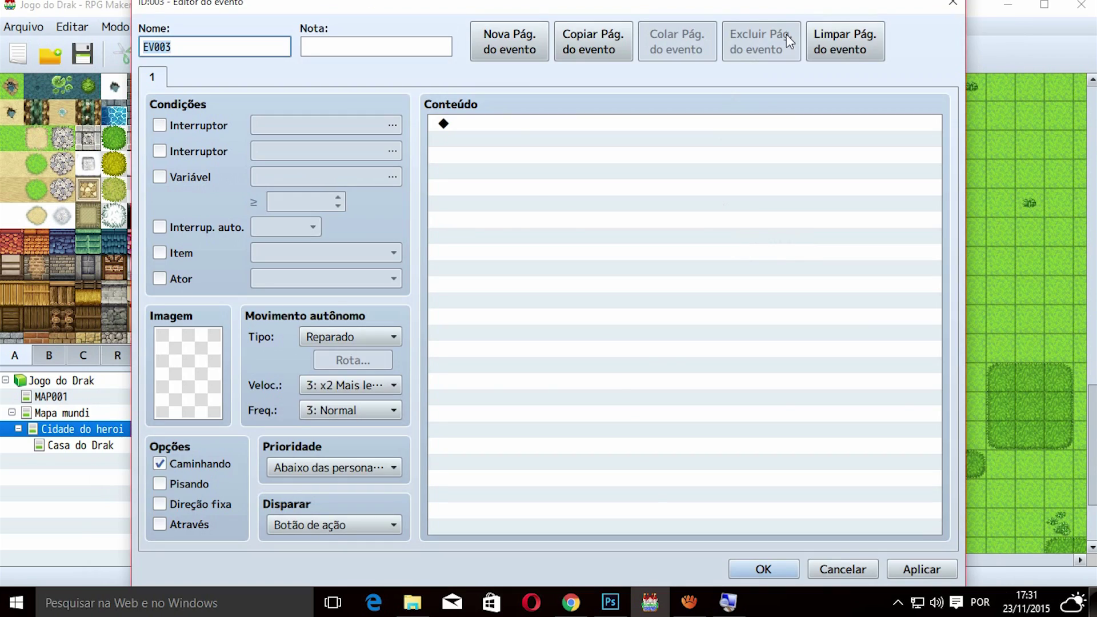
left_click(952, 4)
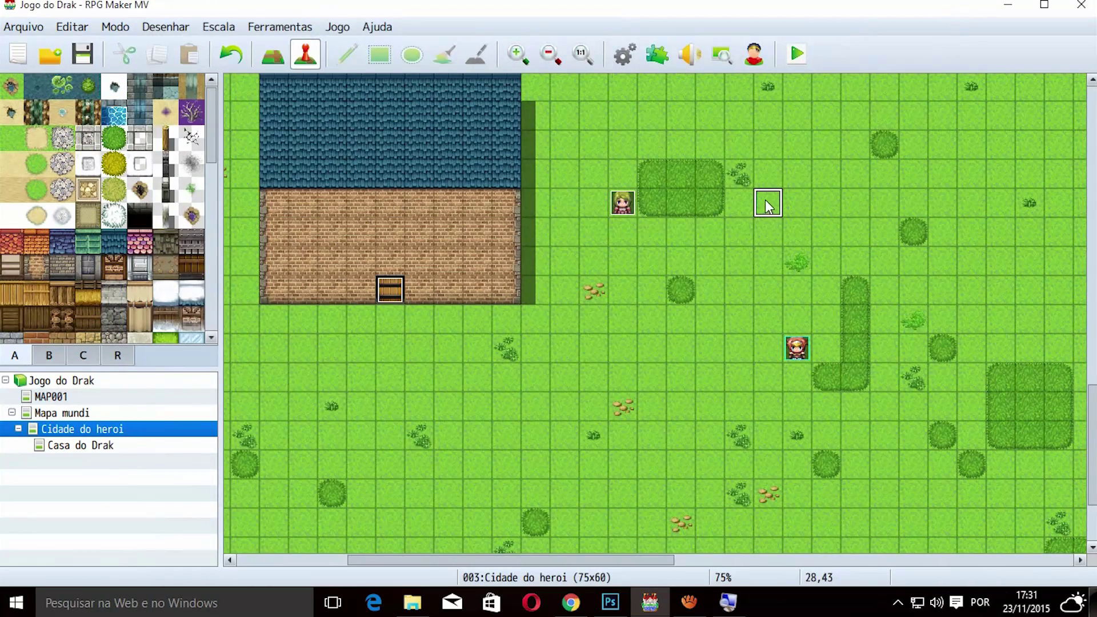
Create a new event on map tile 28,43 and give it the front-facing green-faced horned knight image from the Evil character set
right_click(768, 206)
left_click(793, 229)
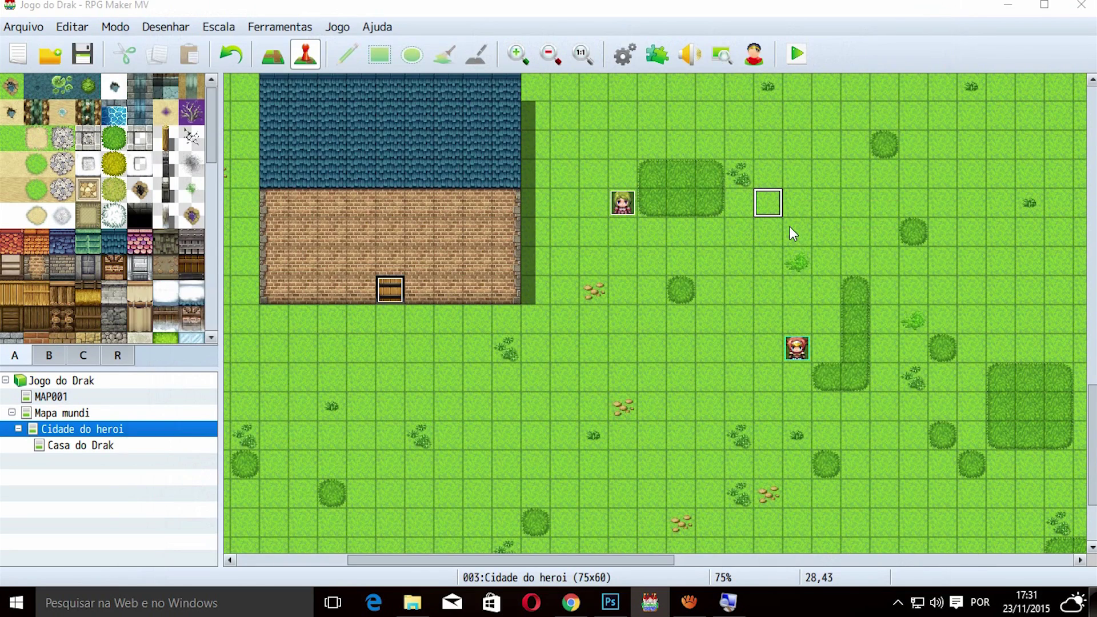
double_click(194, 358)
left_click(342, 198)
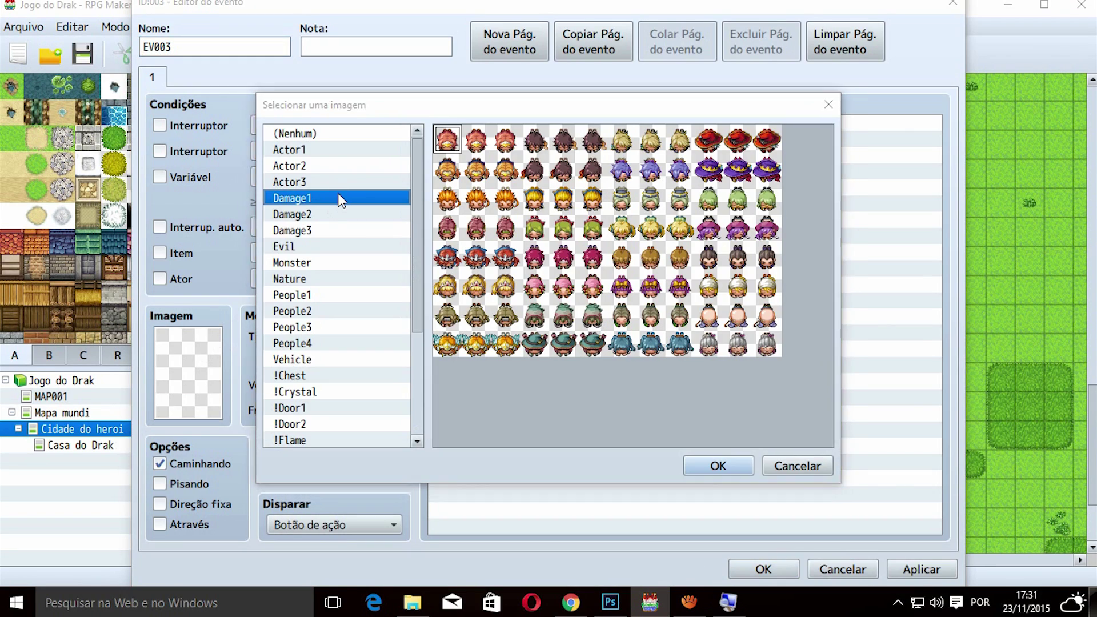
key("Down")
key("Down")
key("Down")
key("Down")
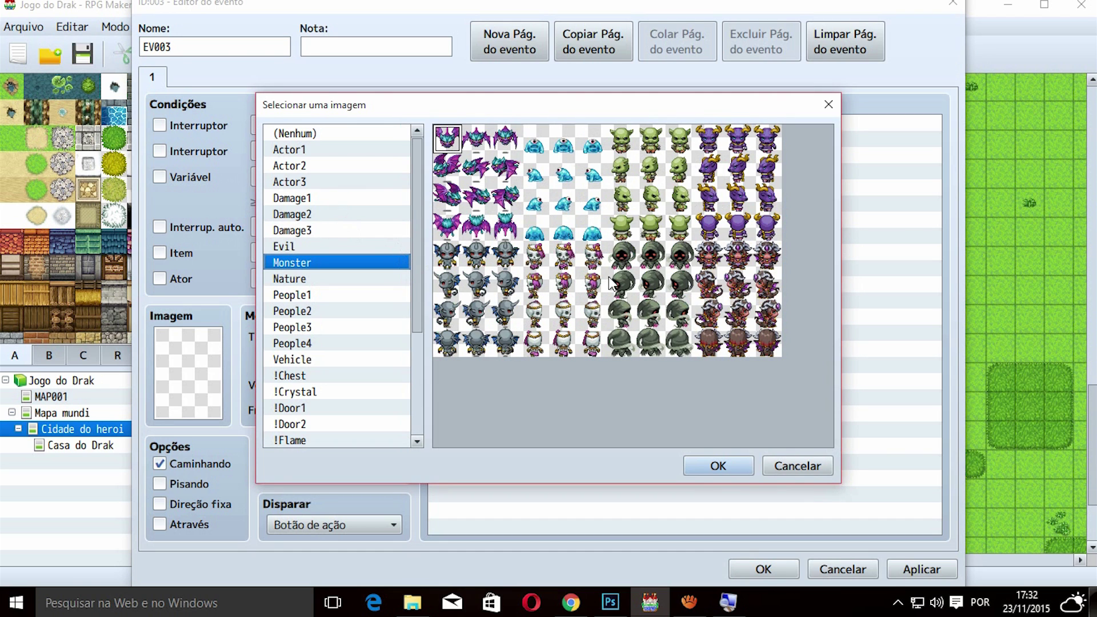
key("Down")
key("Down")
key("Up")
key("Up")
key("Up")
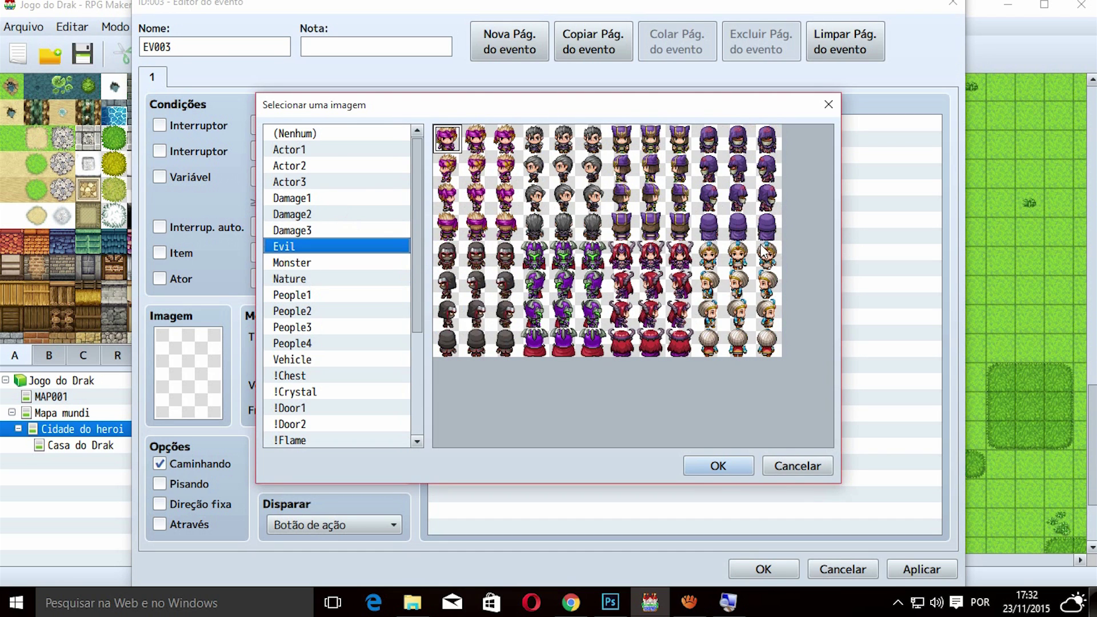
left_click(564, 257)
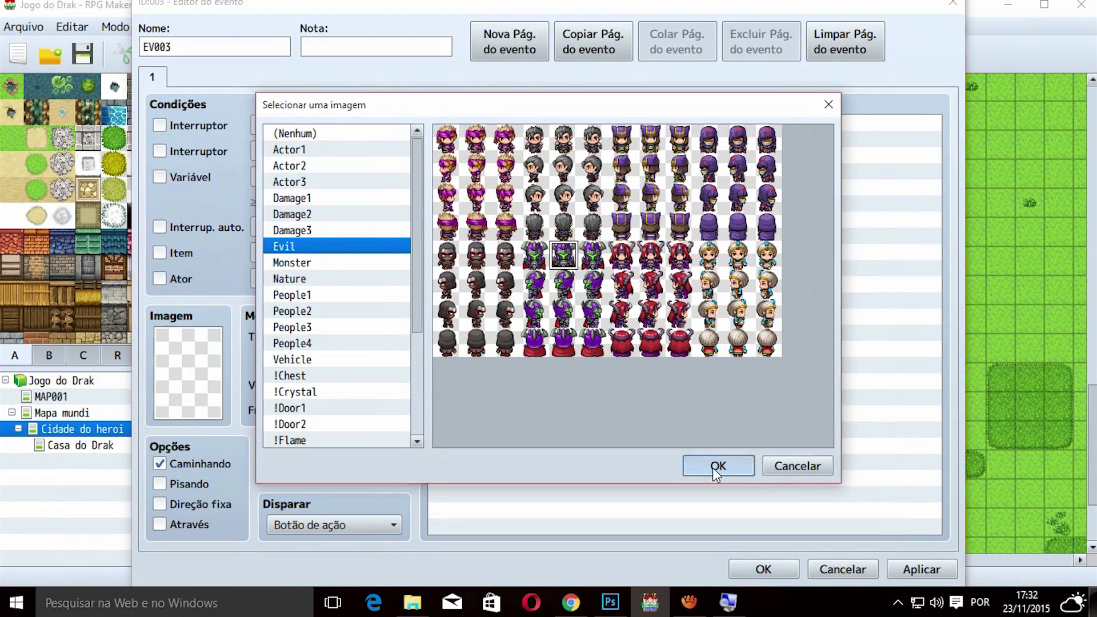
left_click(717, 466)
Set the event's autonomous movement to type Aleatório, speed 3: x2 Mais lenta and frequency 4: Mais alta
left_click(320, 338)
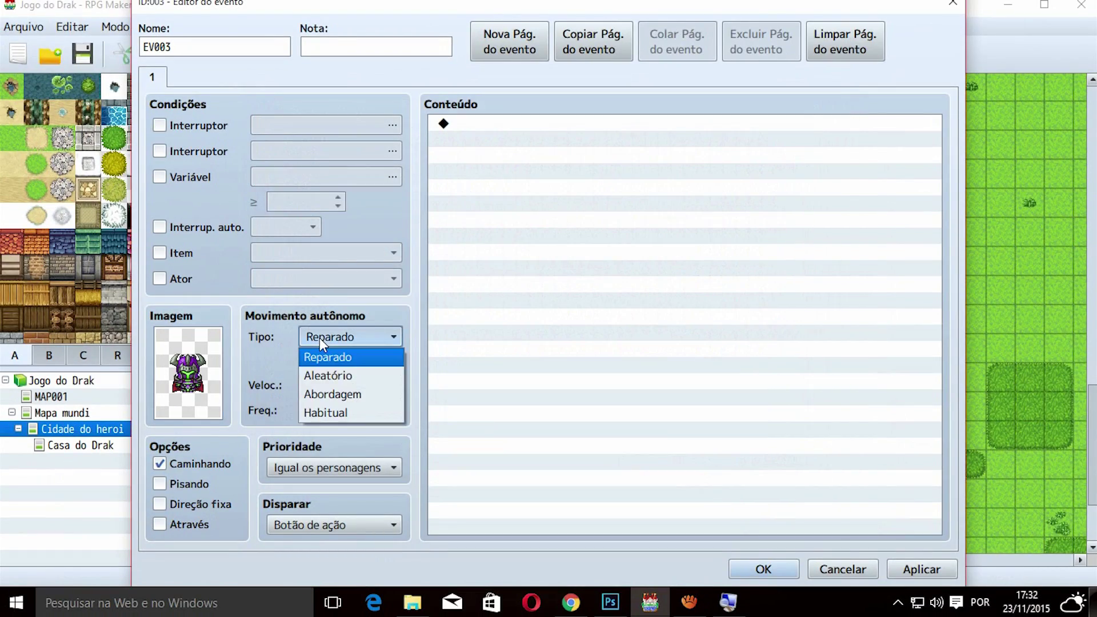
left_click(347, 376)
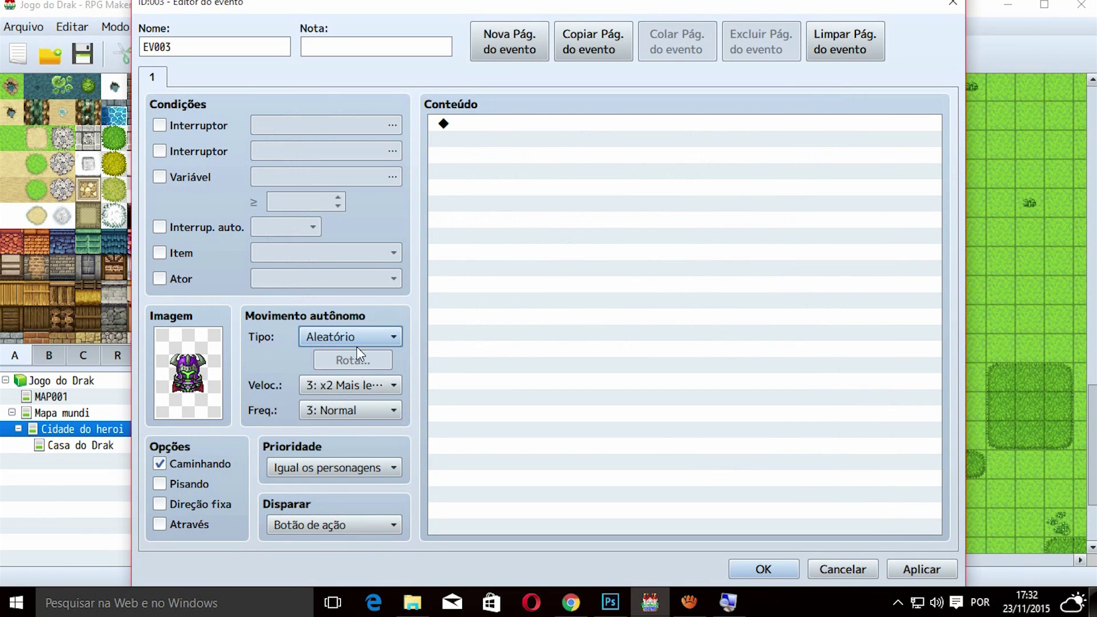
left_click(356, 385)
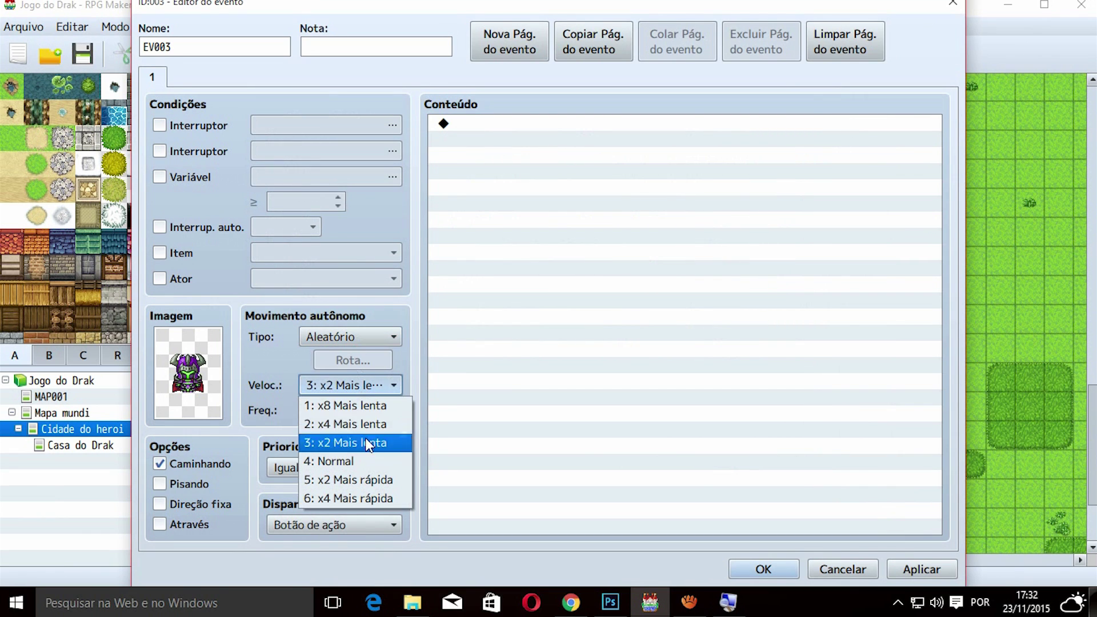
left_click(367, 443)
left_click(366, 409)
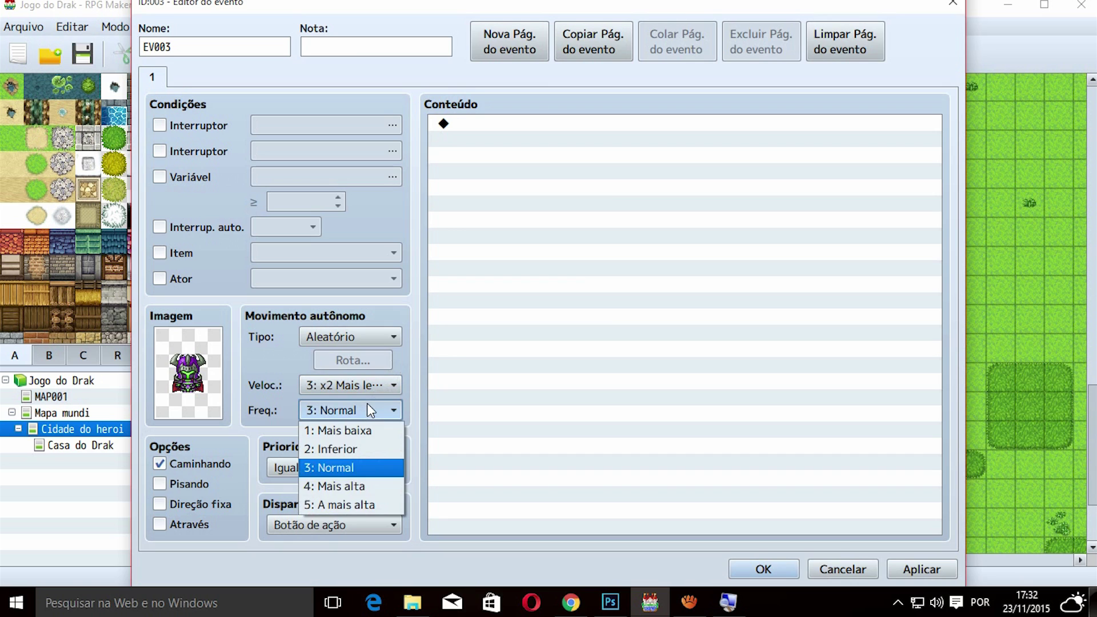
left_click(347, 483)
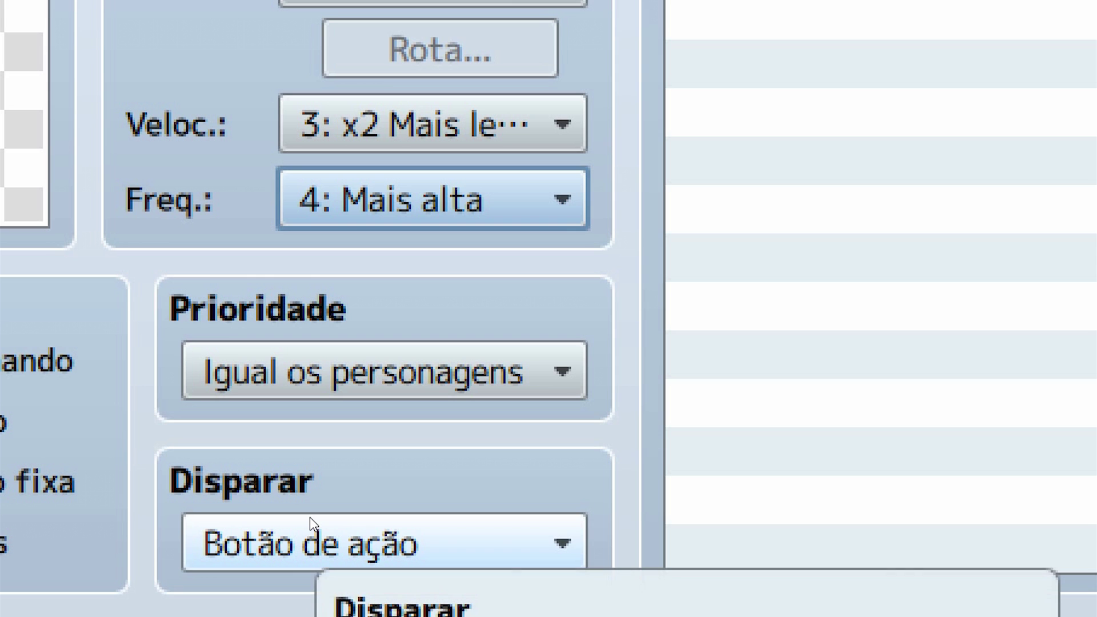
Set the event's trigger (Disparar) to Toque do evento
left_click(310, 517)
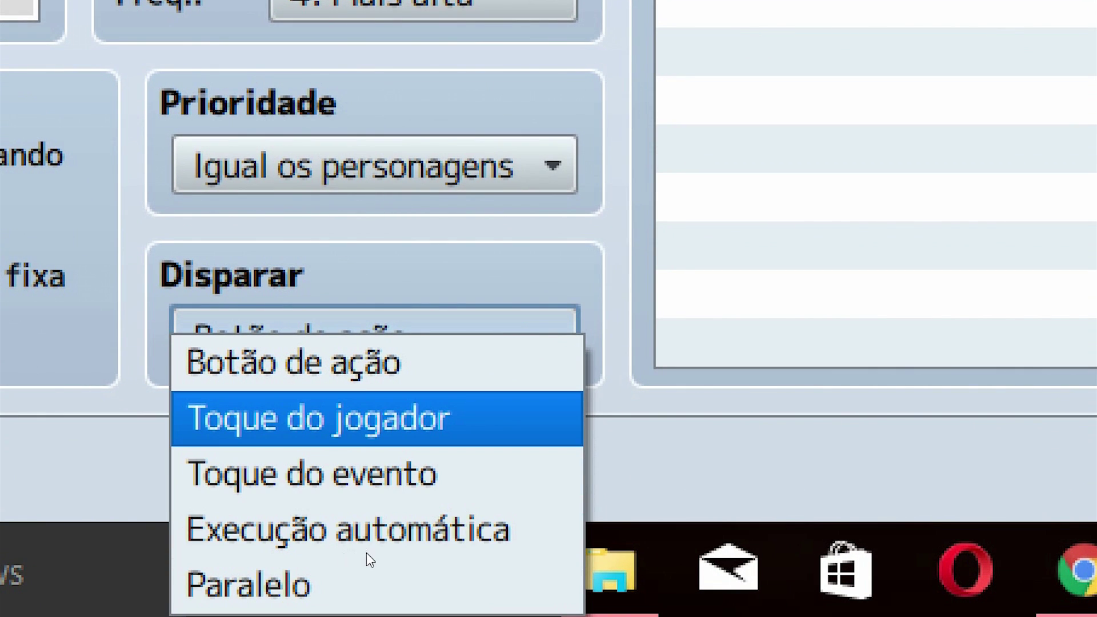
key("Down")
key("Return")
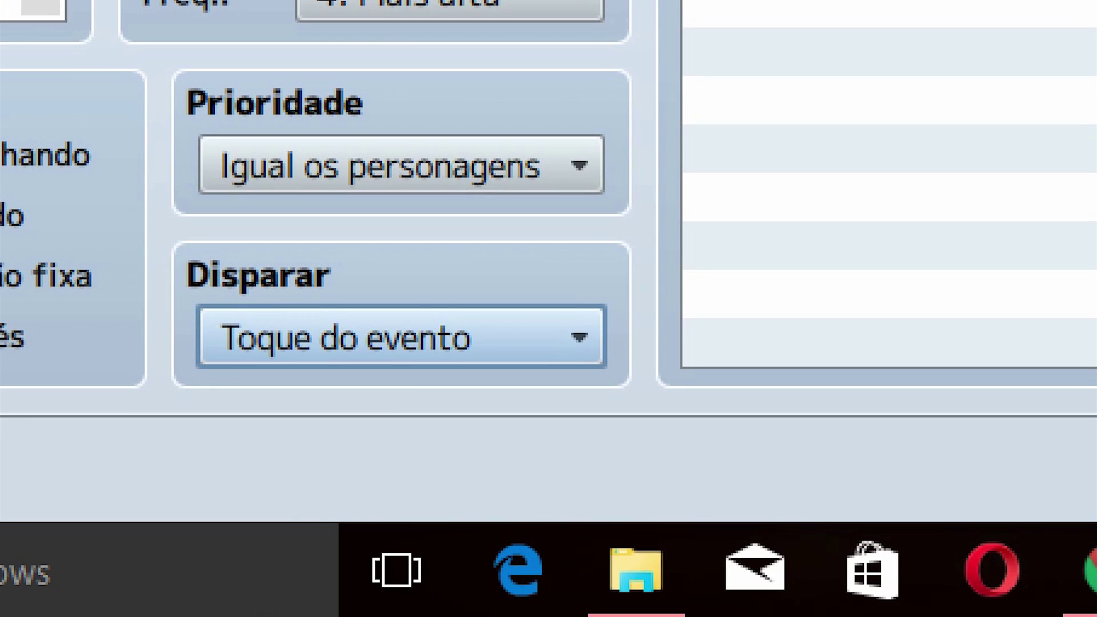
key("alt+Down")
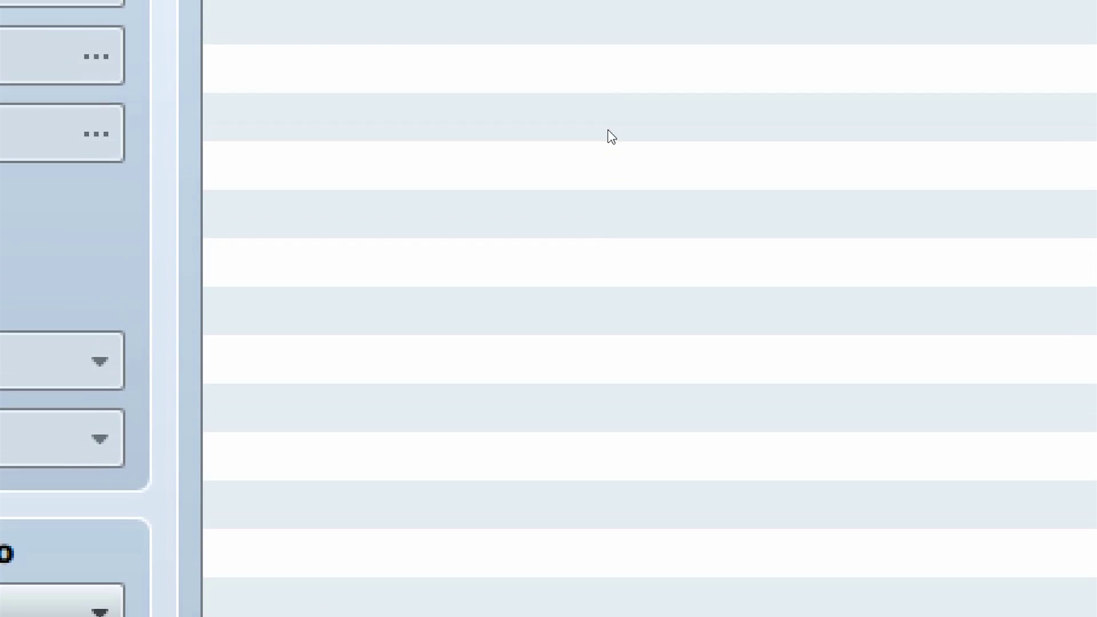
key("Up")
key("Down")
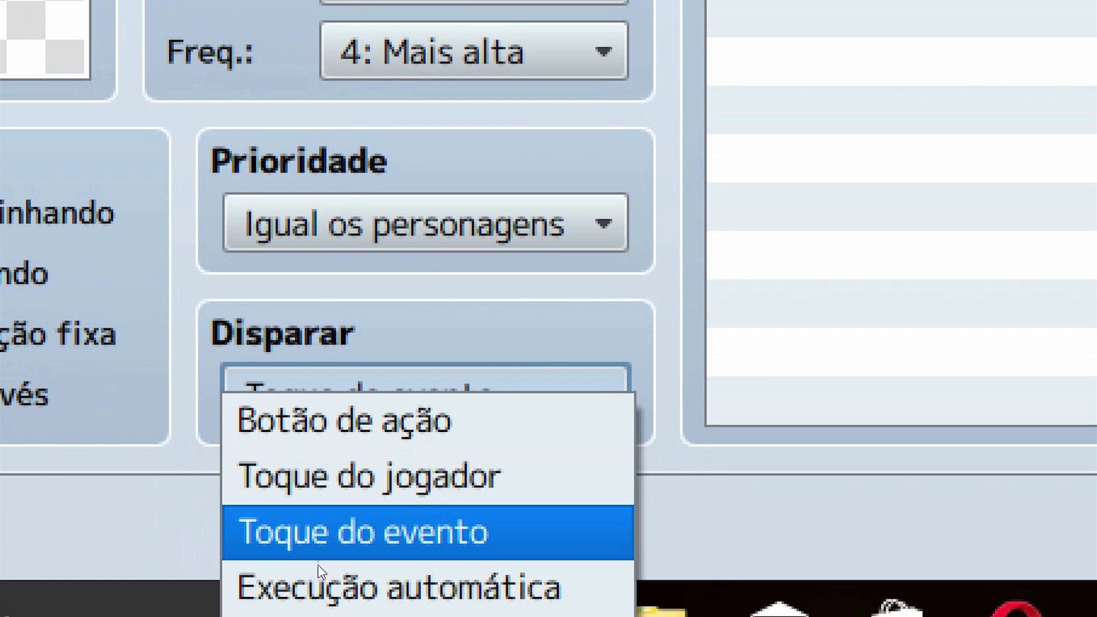
key("Return")
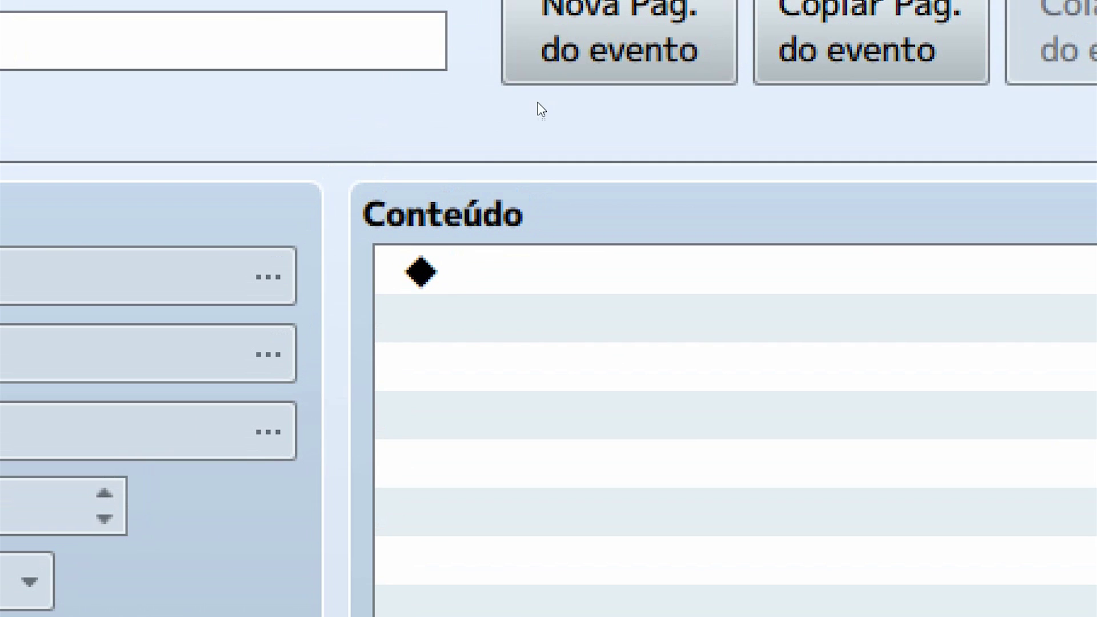
Add a Processamento da batalha command to the event, with the troop directly designated as cavaleiro negro verde
key("Tab")
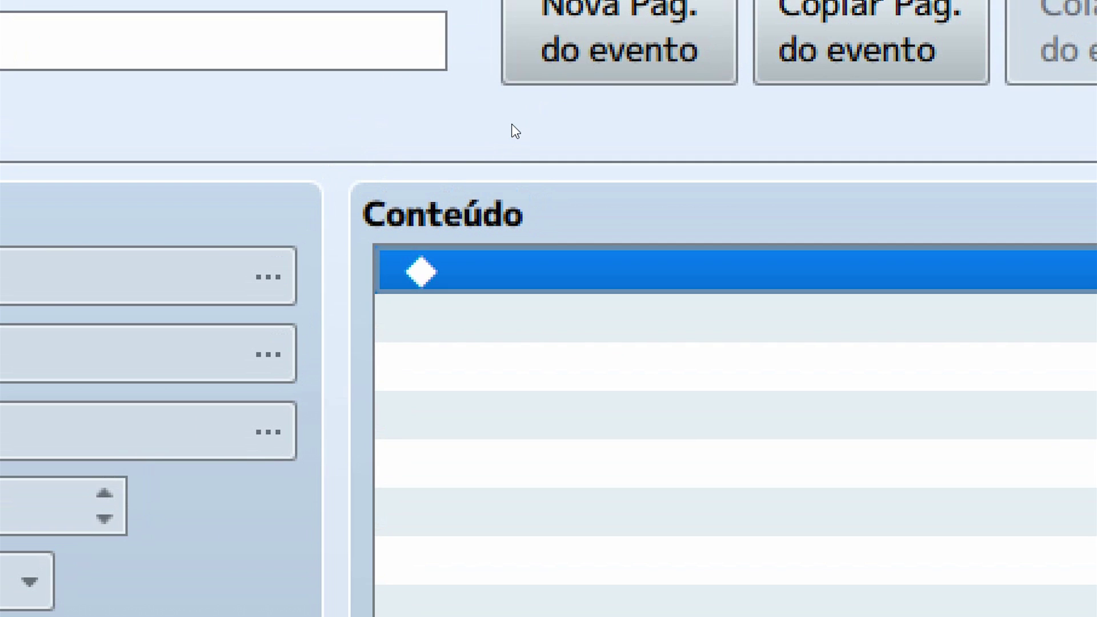
key("Return")
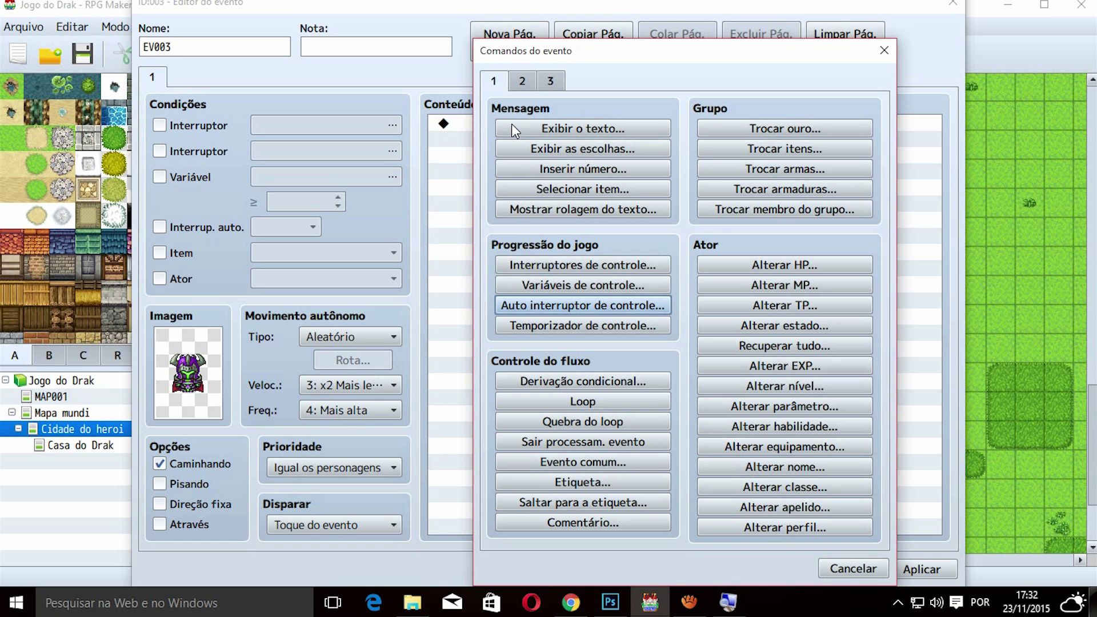
left_click(530, 83)
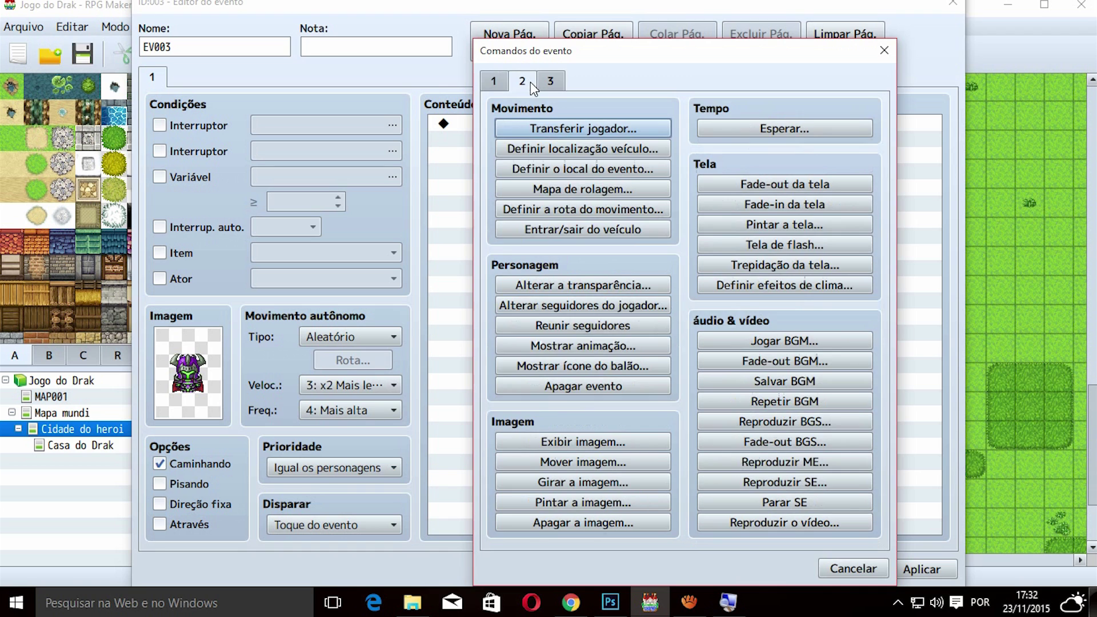
left_click(546, 81)
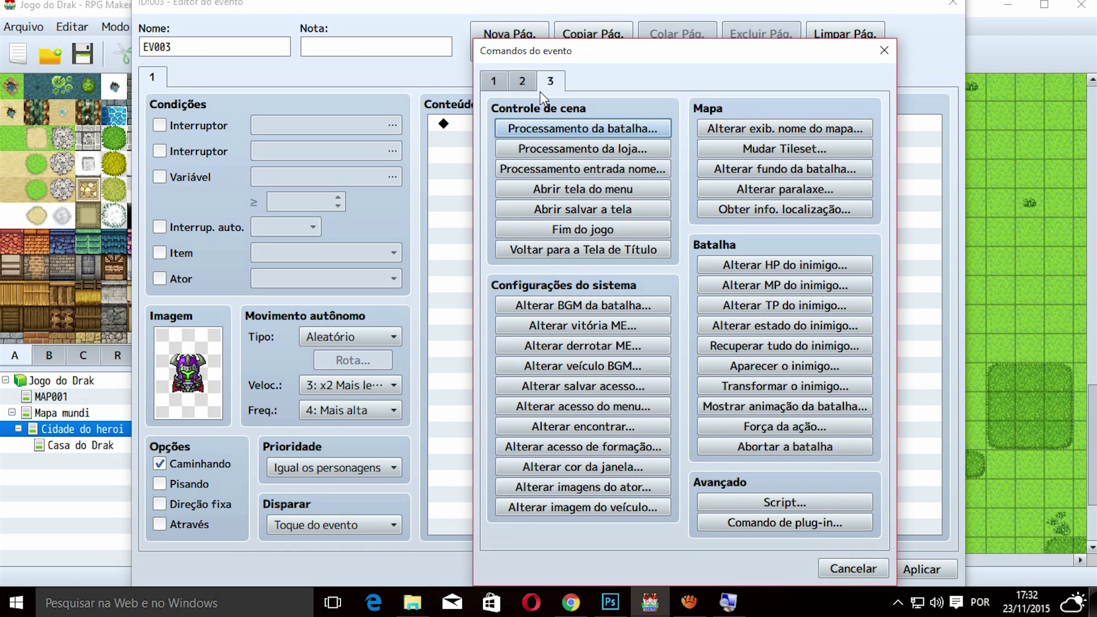
left_click(552, 133)
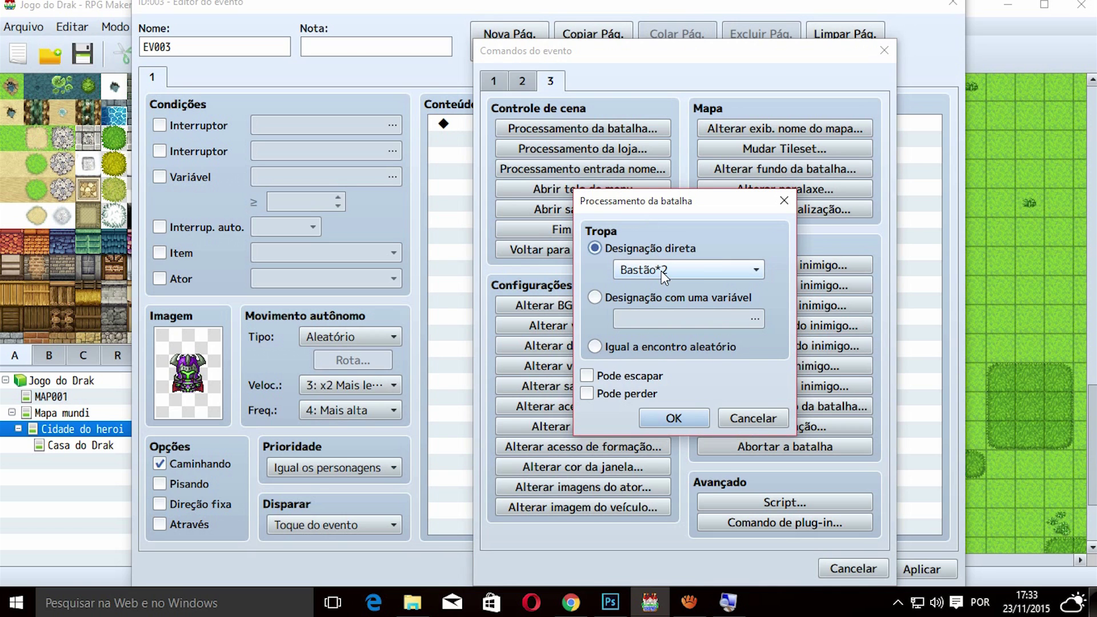
left_click(695, 270)
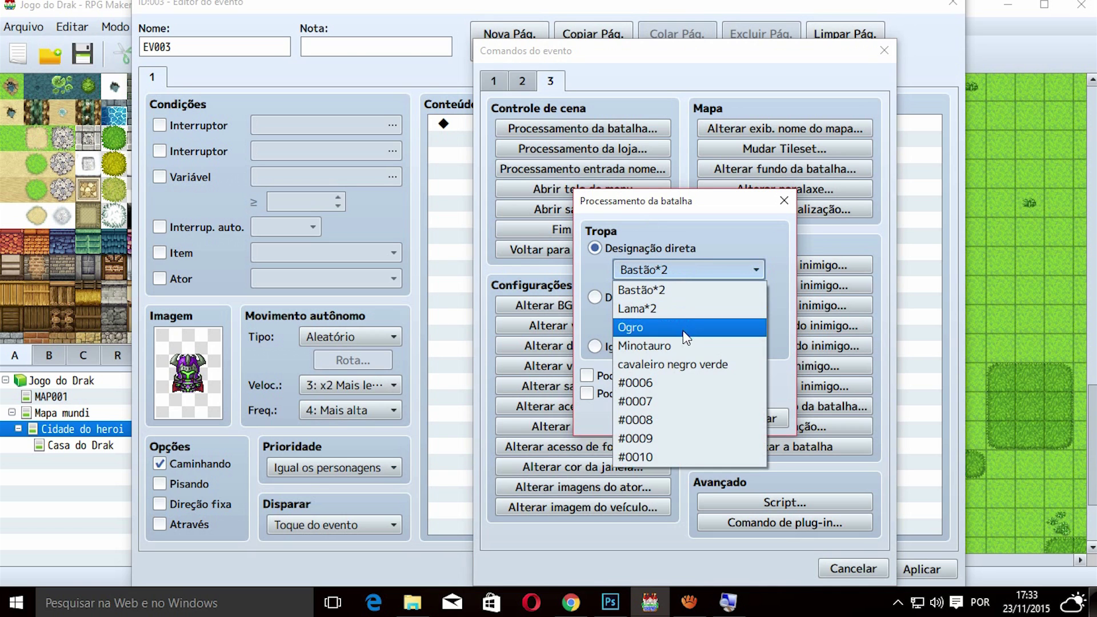
left_click(677, 363)
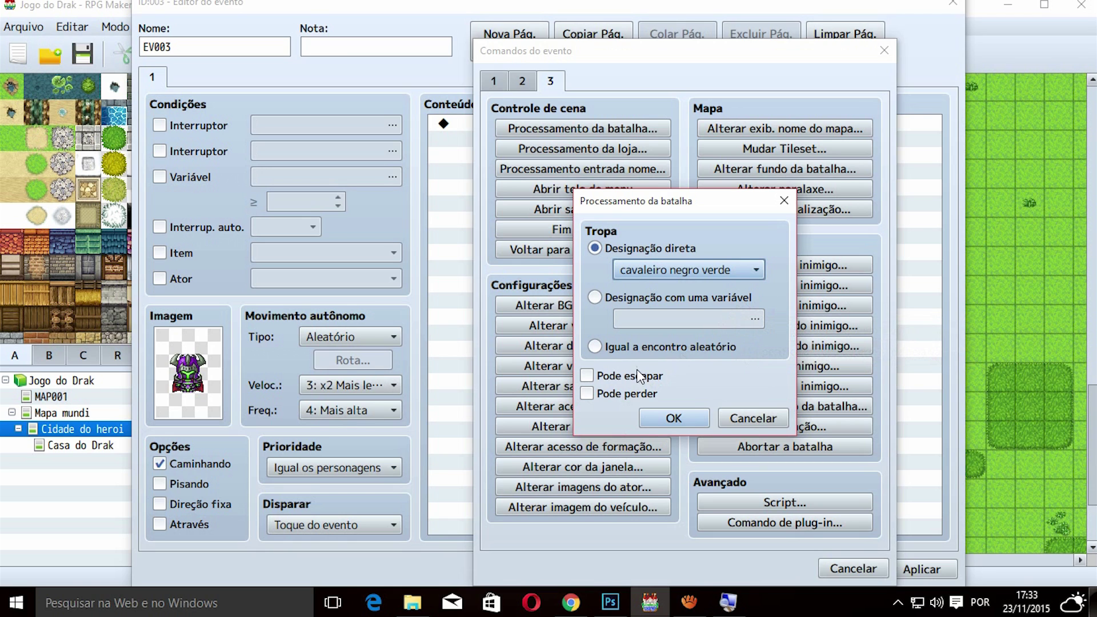
Enable both Pode escapar and Pode perder for the battle and insert the command
left_click(602, 379)
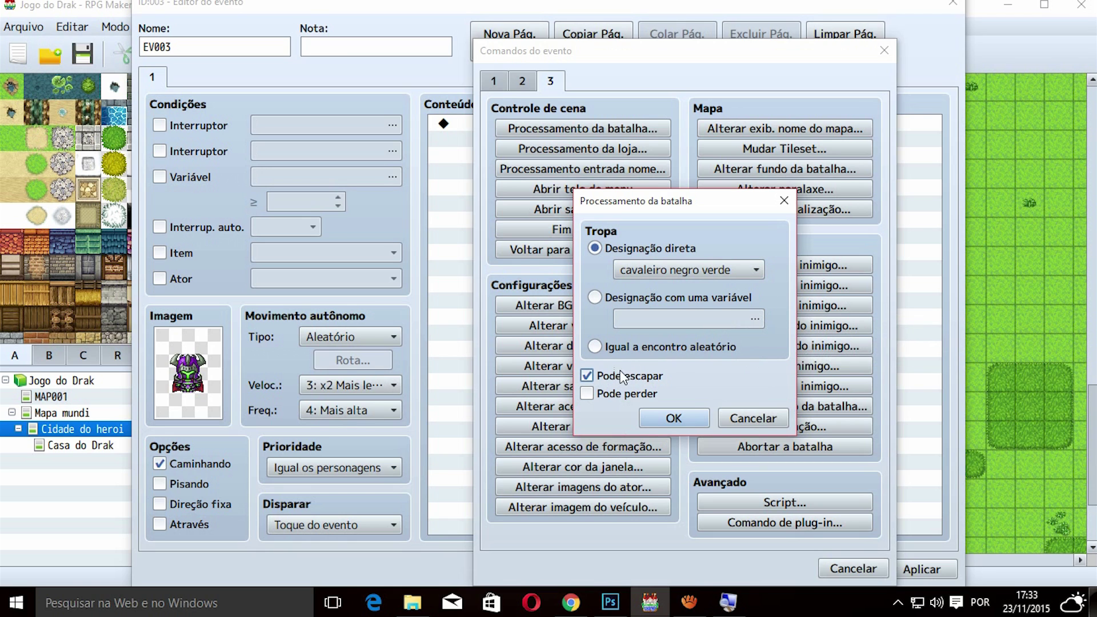
left_click(617, 380)
left_click(587, 377)
left_click(589, 394)
left_click(662, 415)
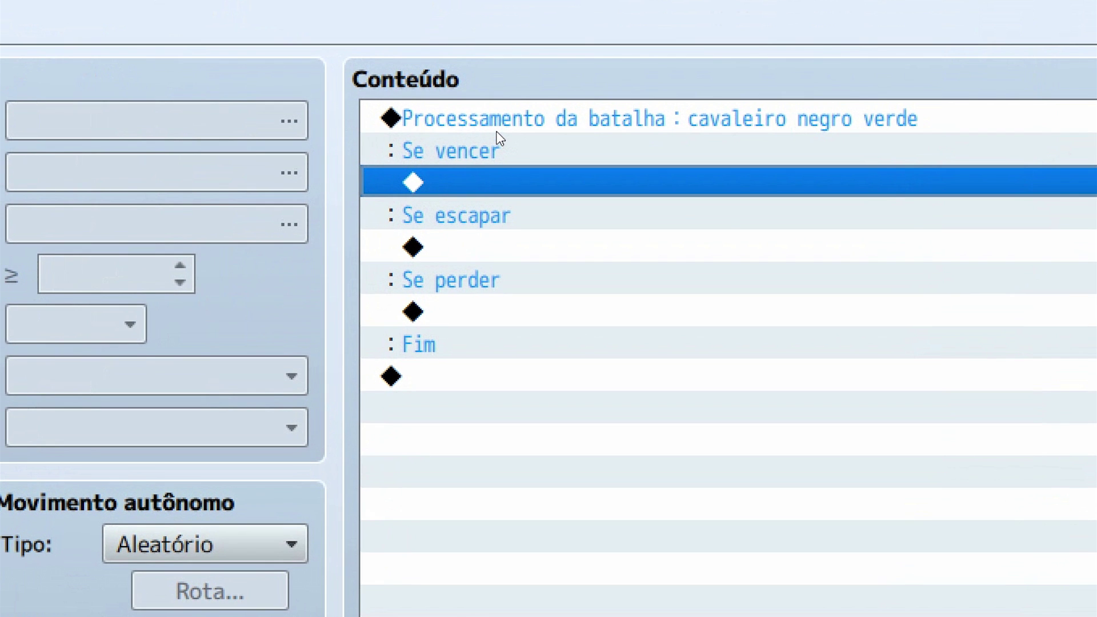
Add an Auto interruptor de controle command setting A = LIGADO under the battle's Se vencer branch
key("Return")
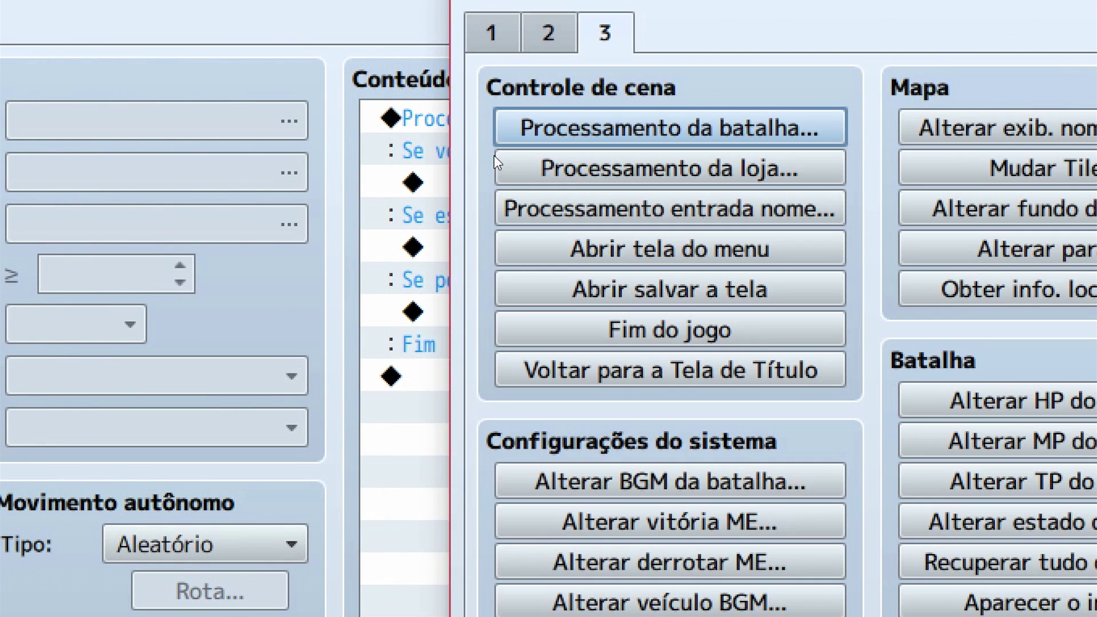
key("ctrl+shift+Tab")
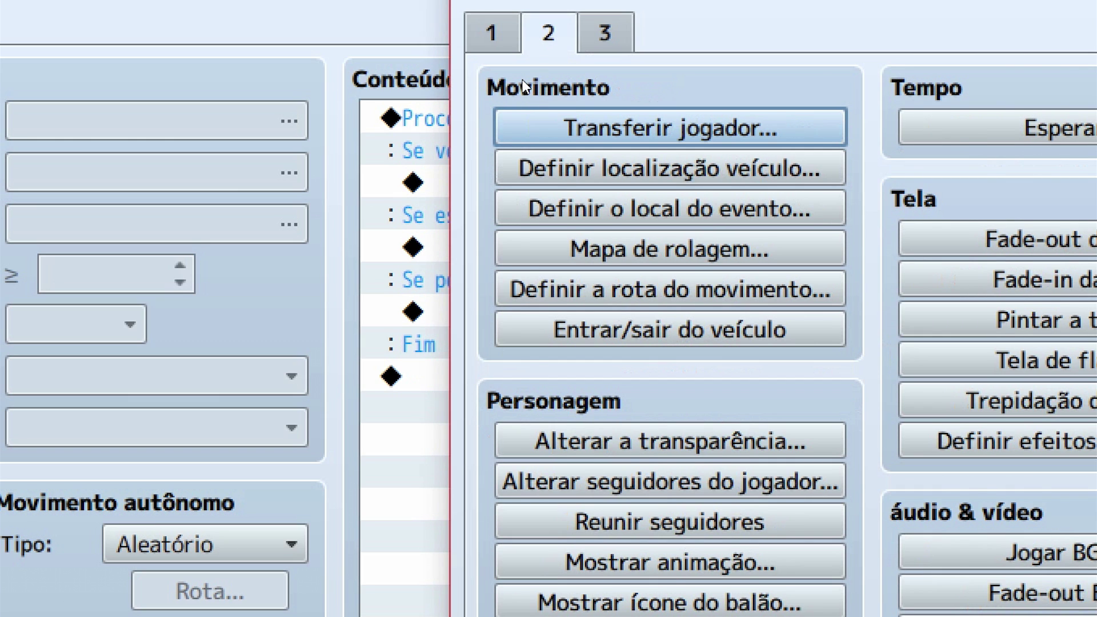
key("ctrl+Tab")
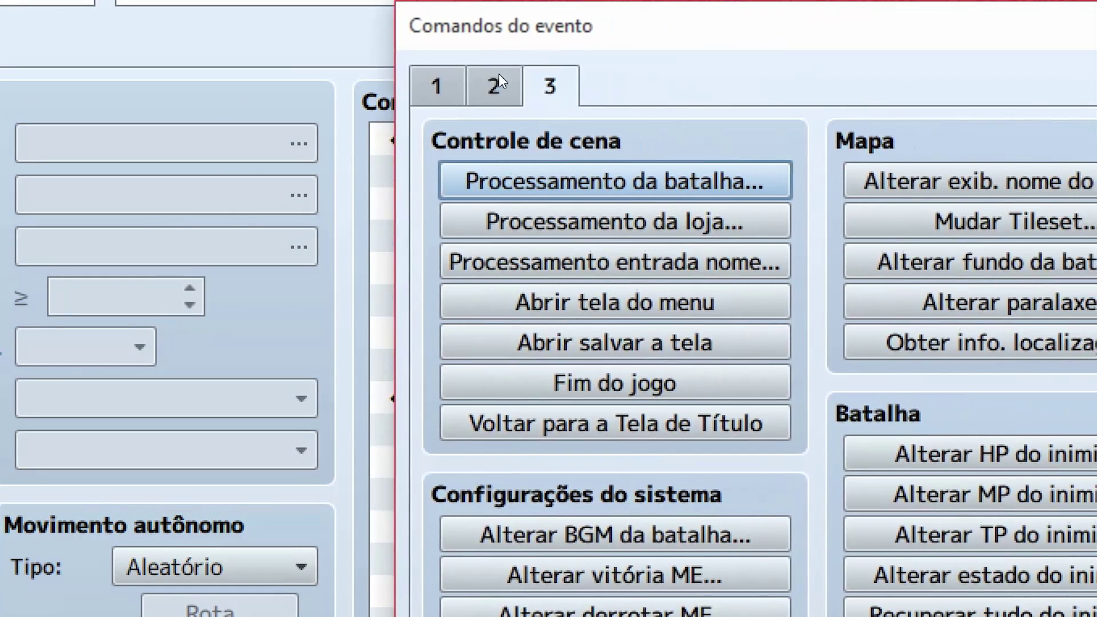
left_click(461, 99)
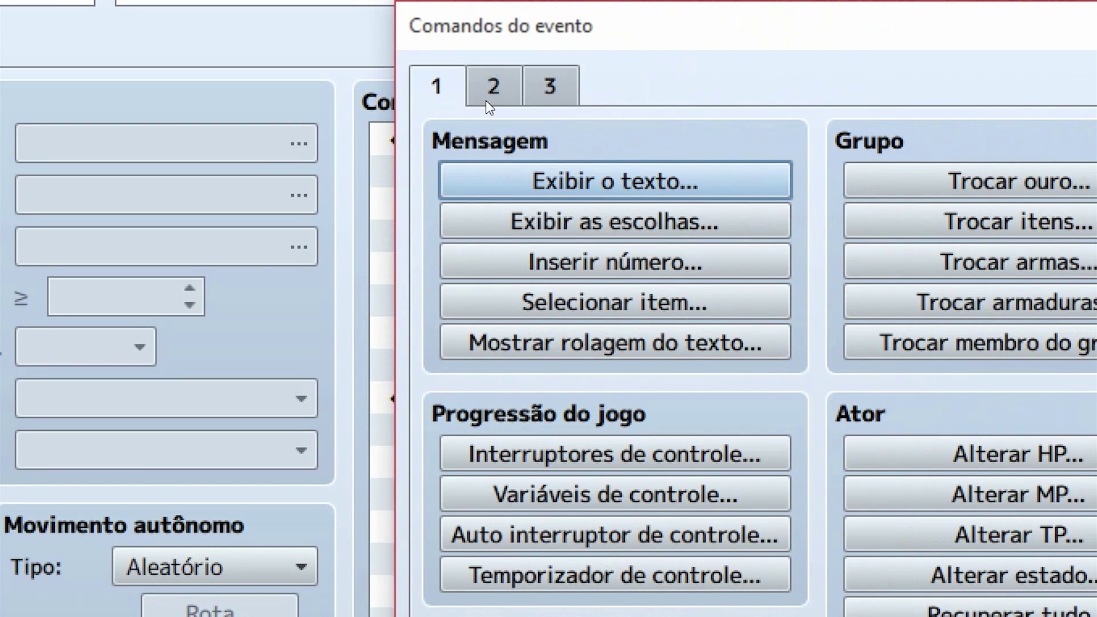
key("Down")
key("Down")
key("Down")
key("Down")
key("Down")
key("Down")
key("Down")
key("Return")
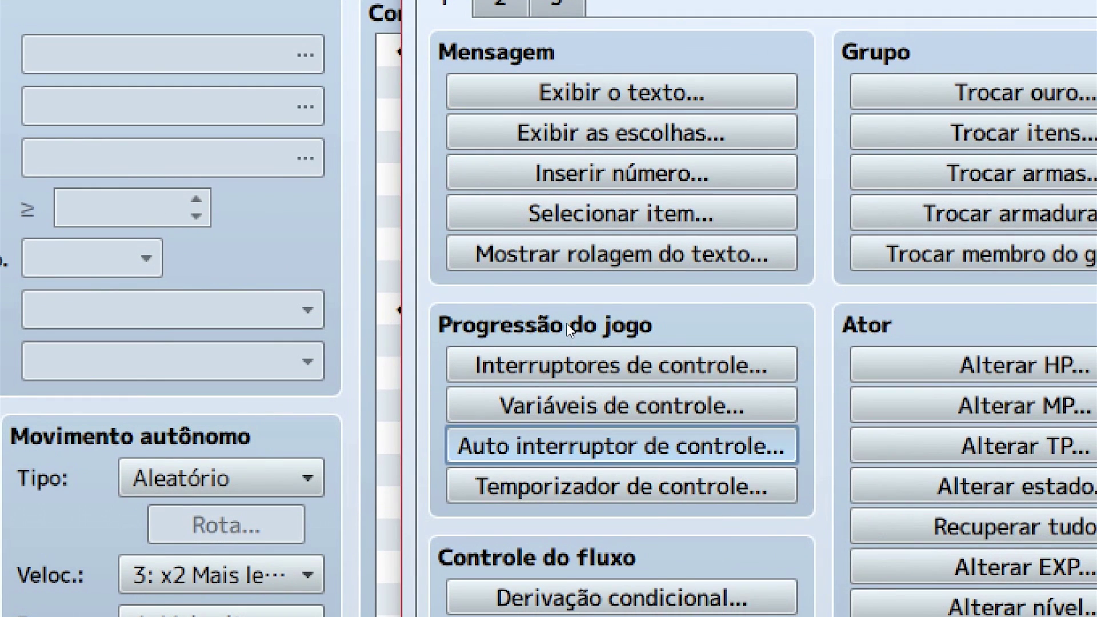
key("Return")
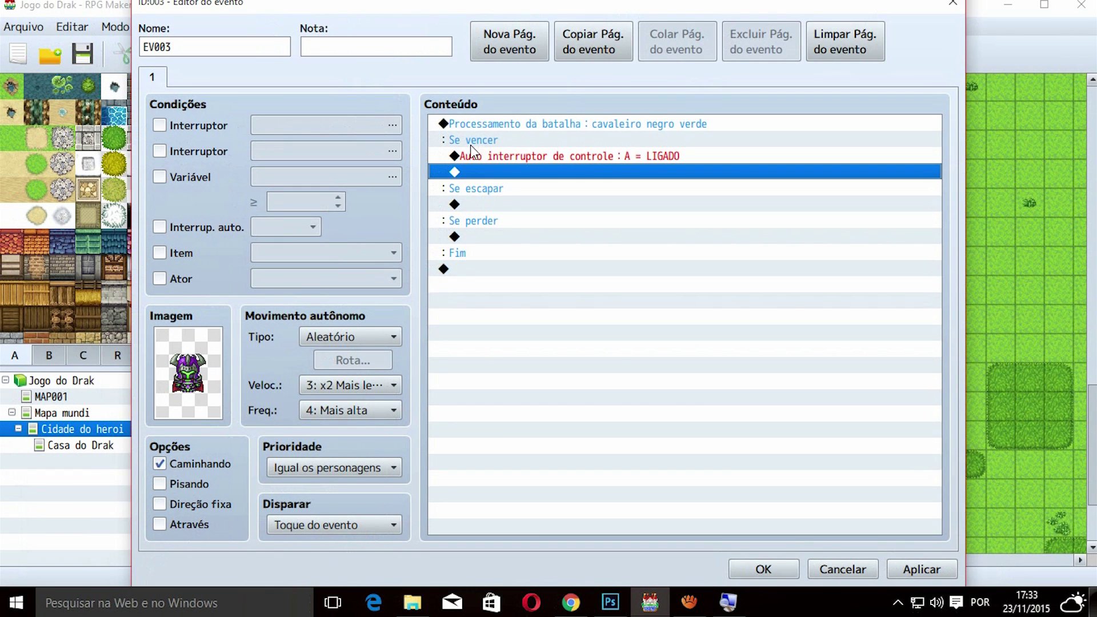
Create a second event page conditioned on Interrup. auto. A, with its trigger (Disparar) set to Paralelo
left_click(498, 48)
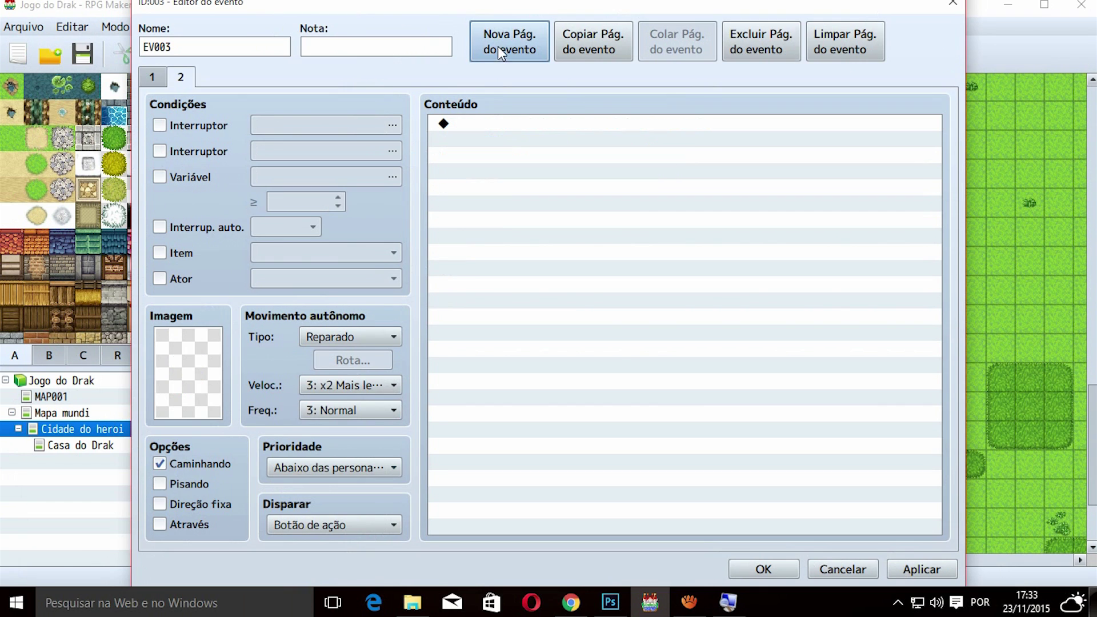
left_click(187, 227)
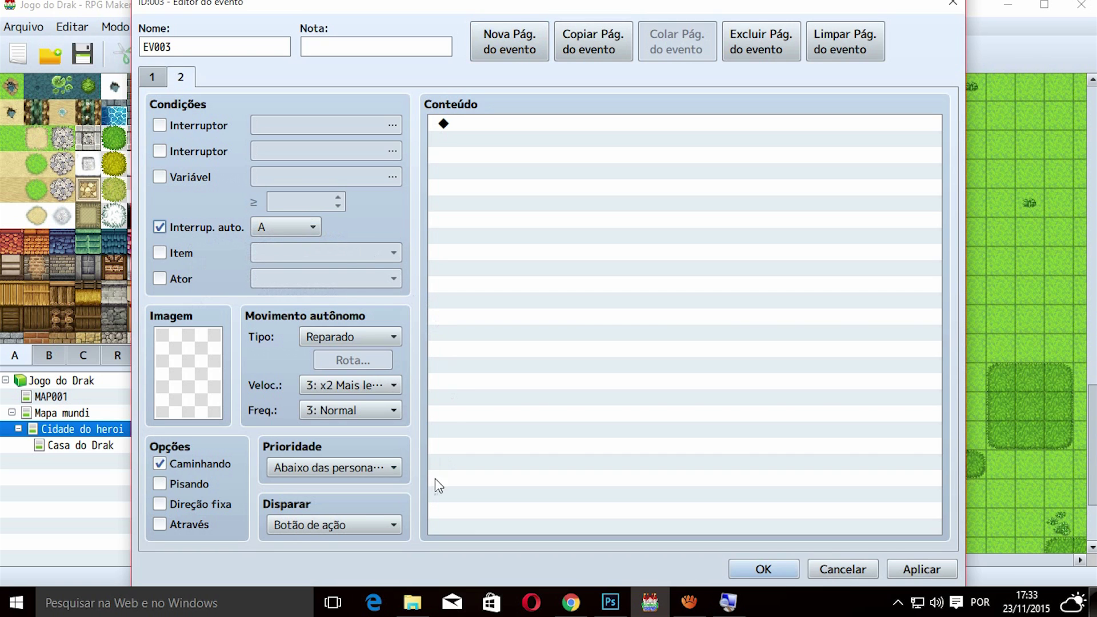
left_click(348, 523)
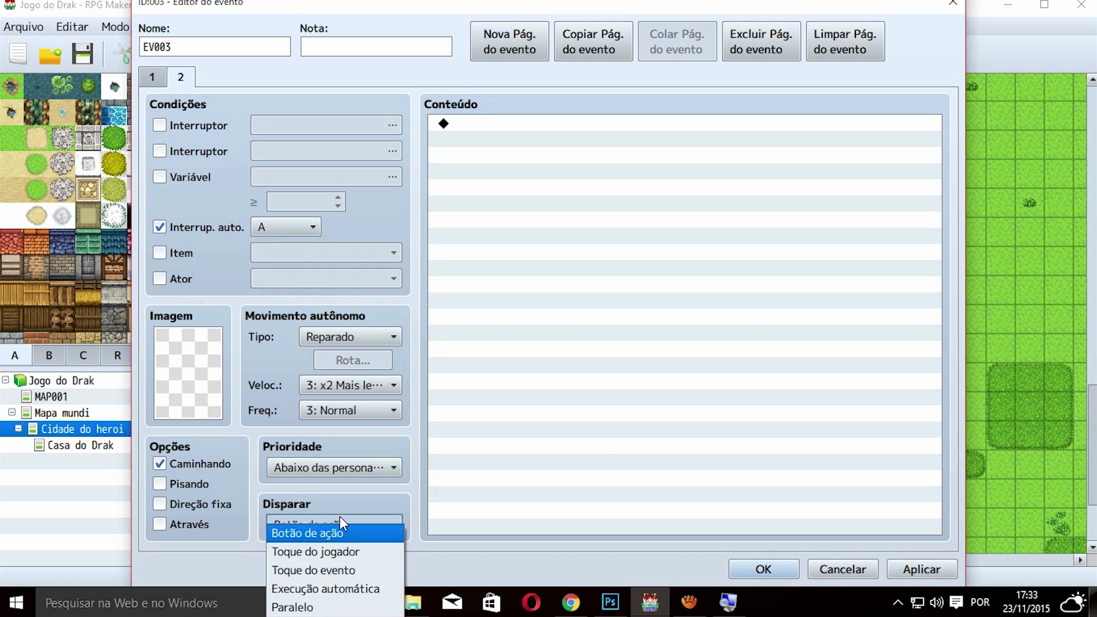
left_click(337, 607)
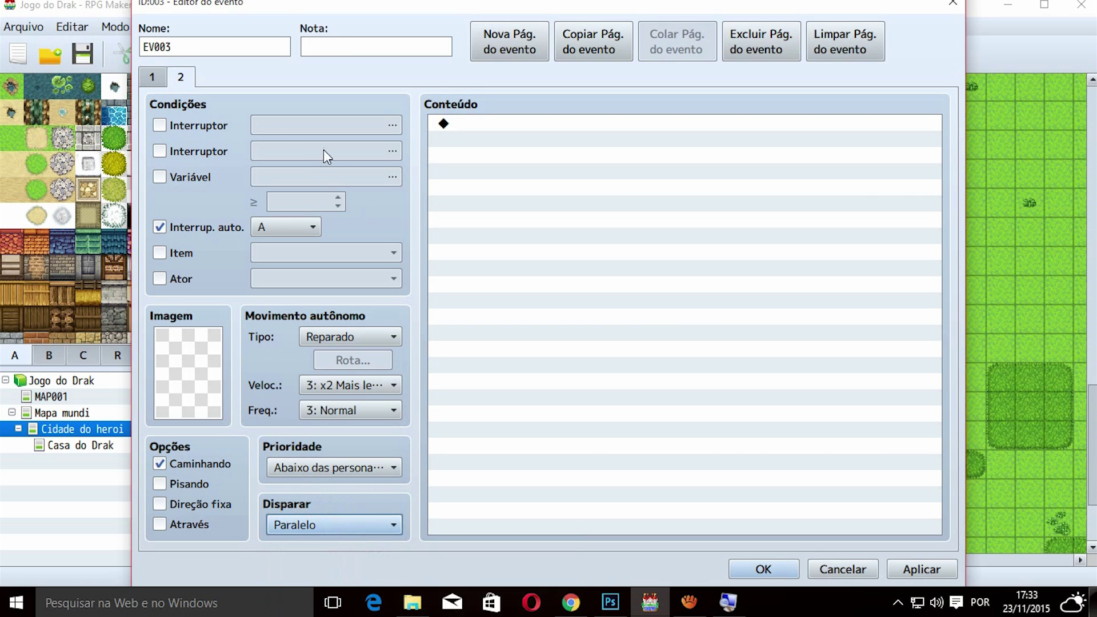
On event page 1, add a movement route for Jogador with two 1 passo para trás commands under the Se escapar branch
left_click(154, 78)
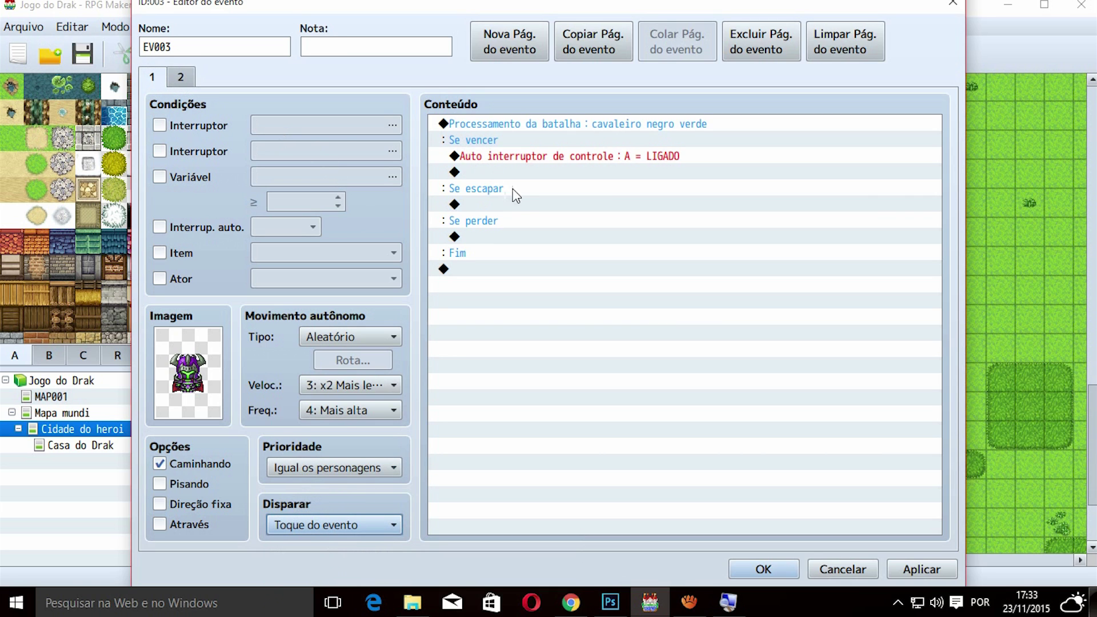
left_click(513, 204)
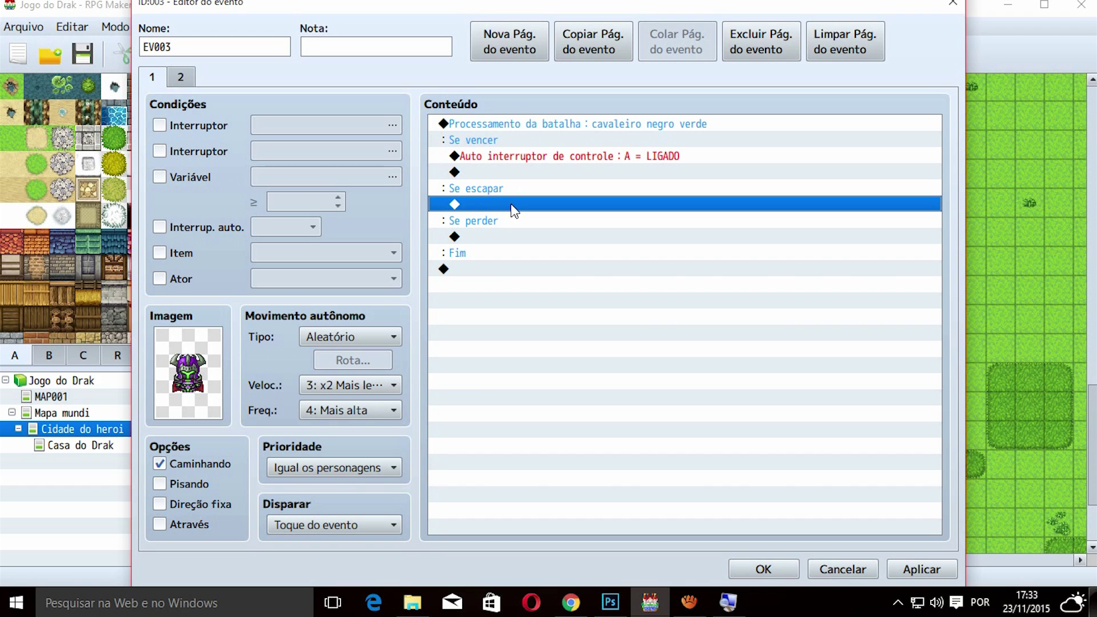
double_click(513, 205)
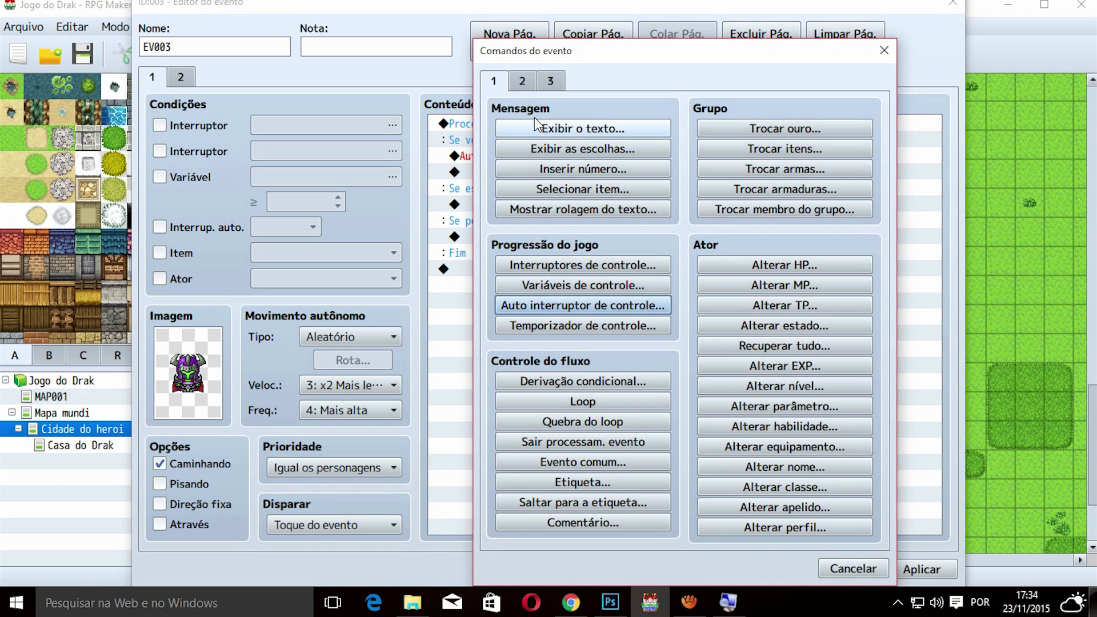
left_click(527, 80)
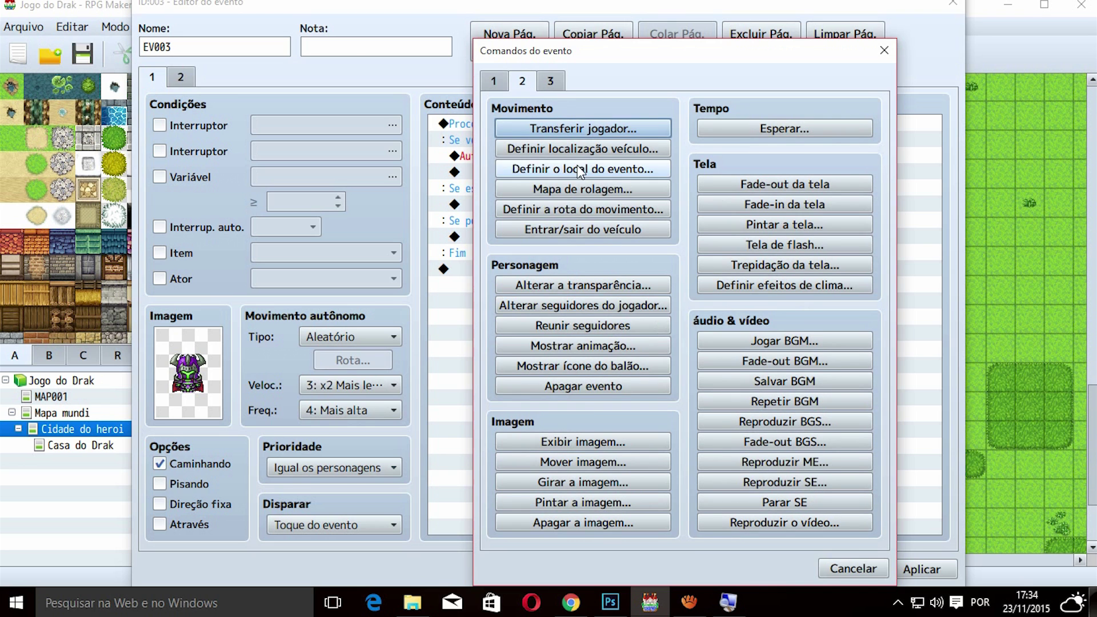
left_click(600, 211)
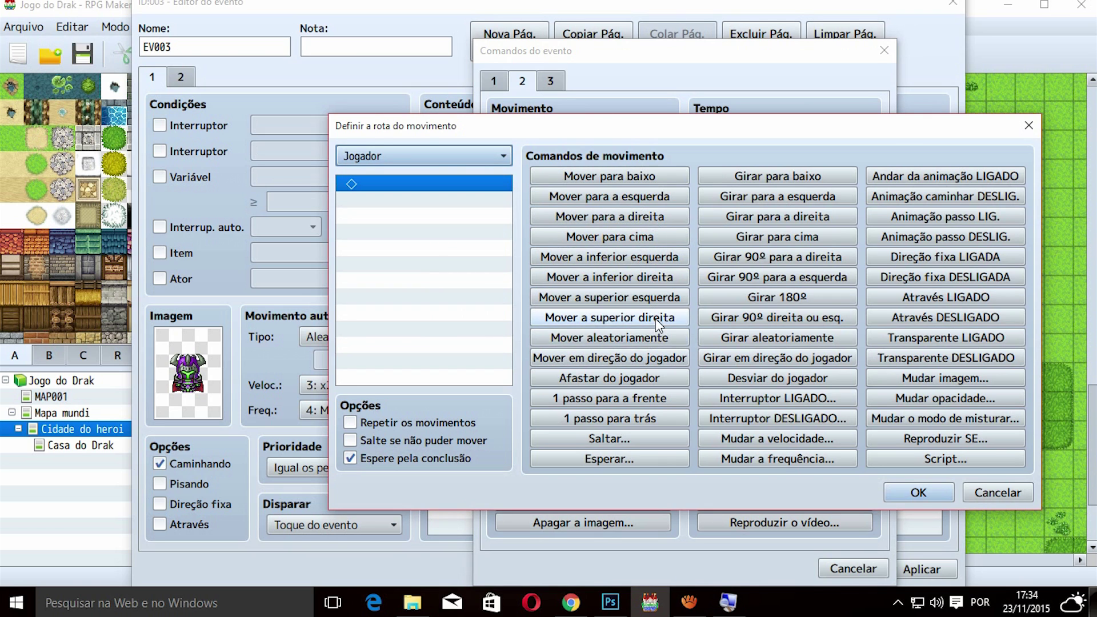
left_click(624, 422)
left_click(632, 422)
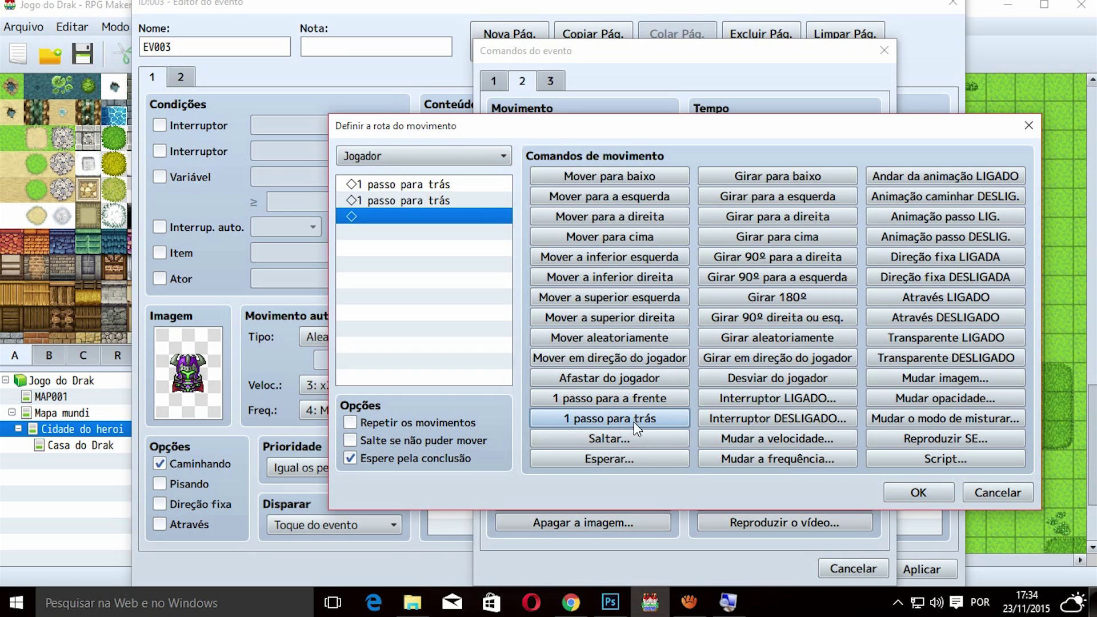
left_click(907, 493)
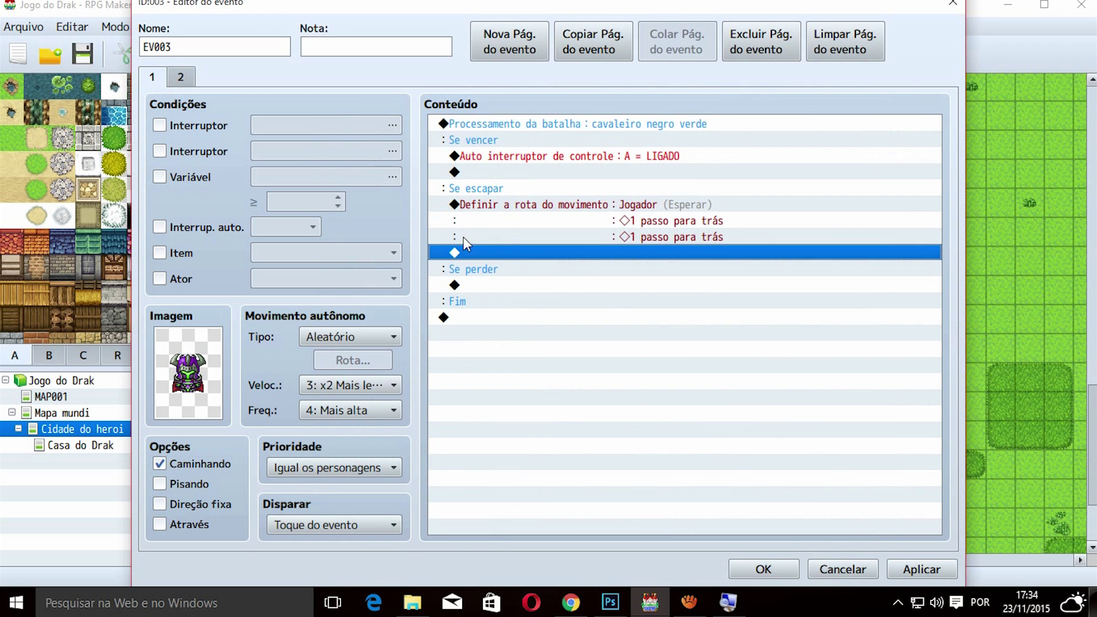
Add a Fim do jogo command under the battle's Se perder branch and save the event
left_click(507, 301)
left_click(492, 285)
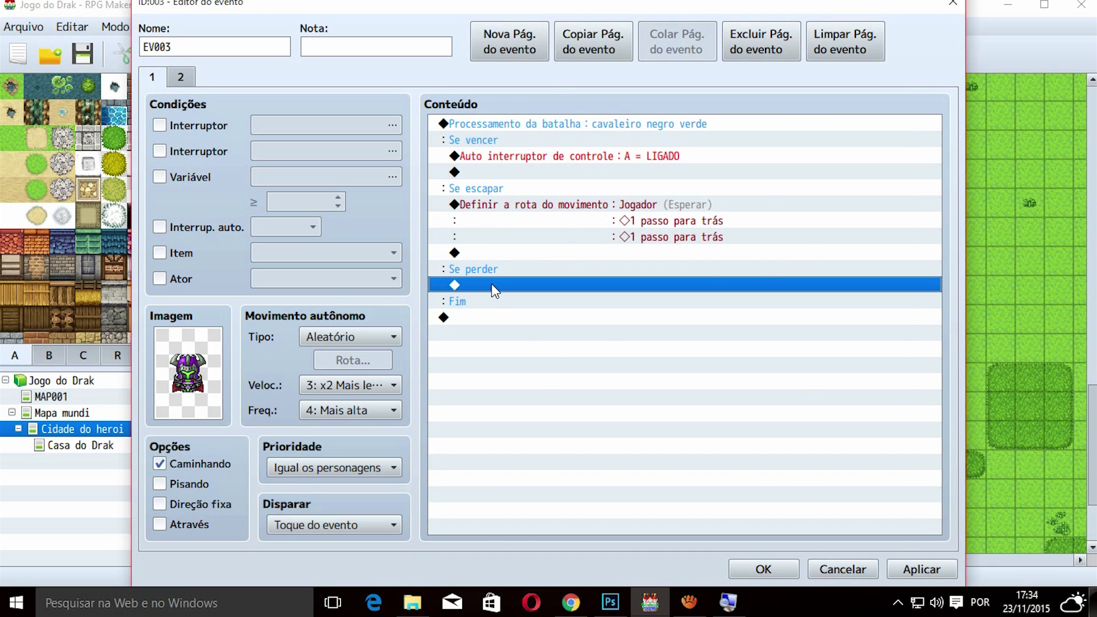
double_click(491, 283)
left_click(561, 86)
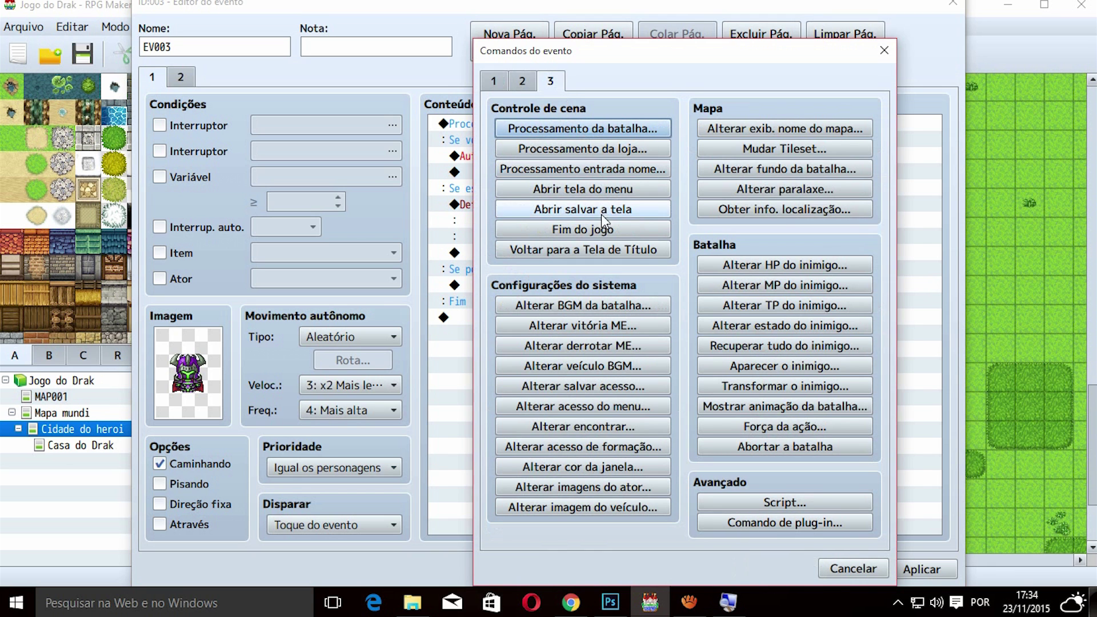
left_click(609, 229)
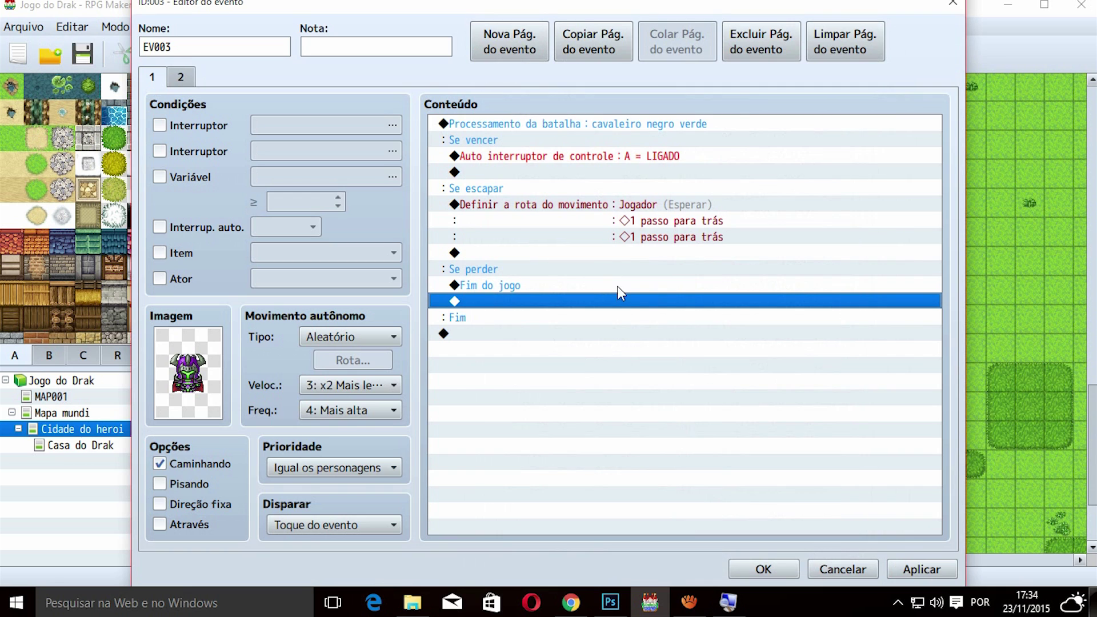
left_click(758, 568)
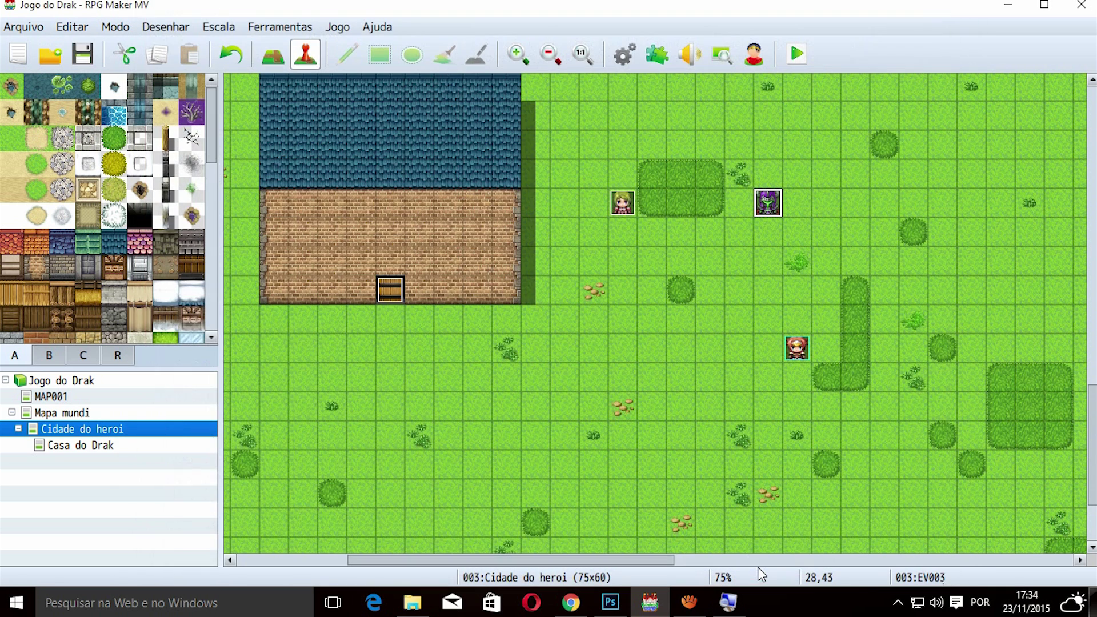
Set actor Drak's initial level (Nível inicial) to 12 in the database and accept the change
left_click(798, 55)
left_click(657, 337)
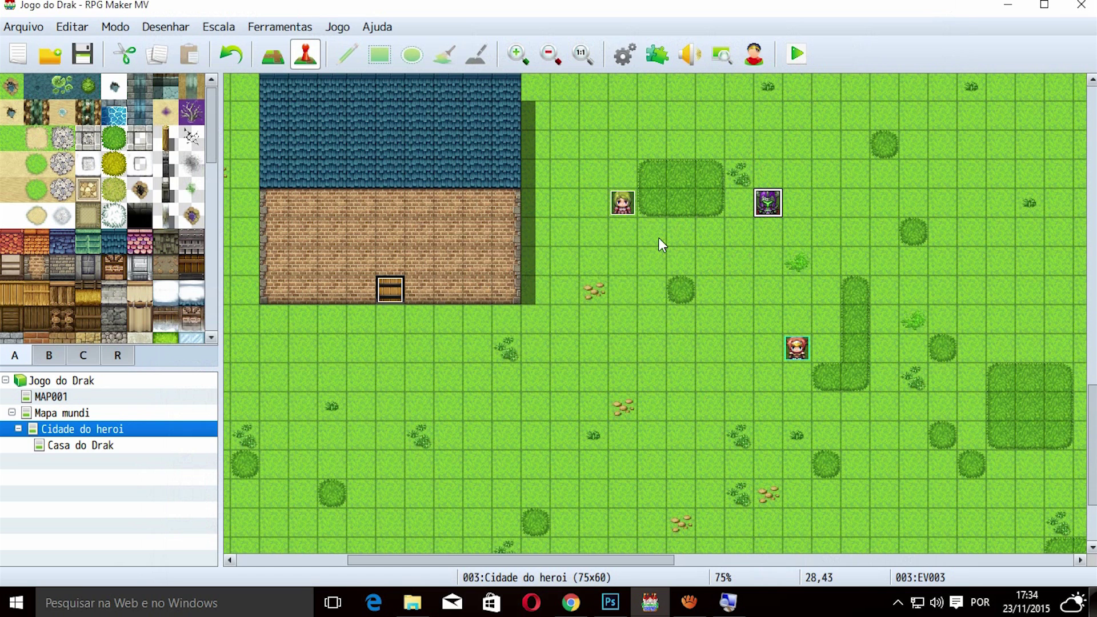
left_click(279, 27)
left_click(260, 46)
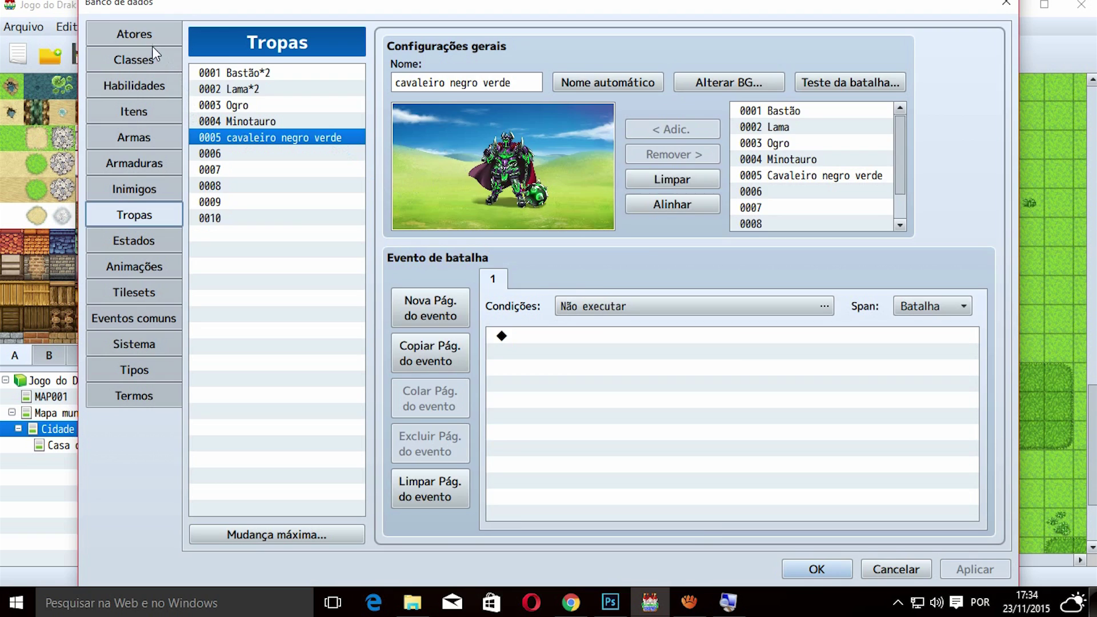
left_click(150, 43)
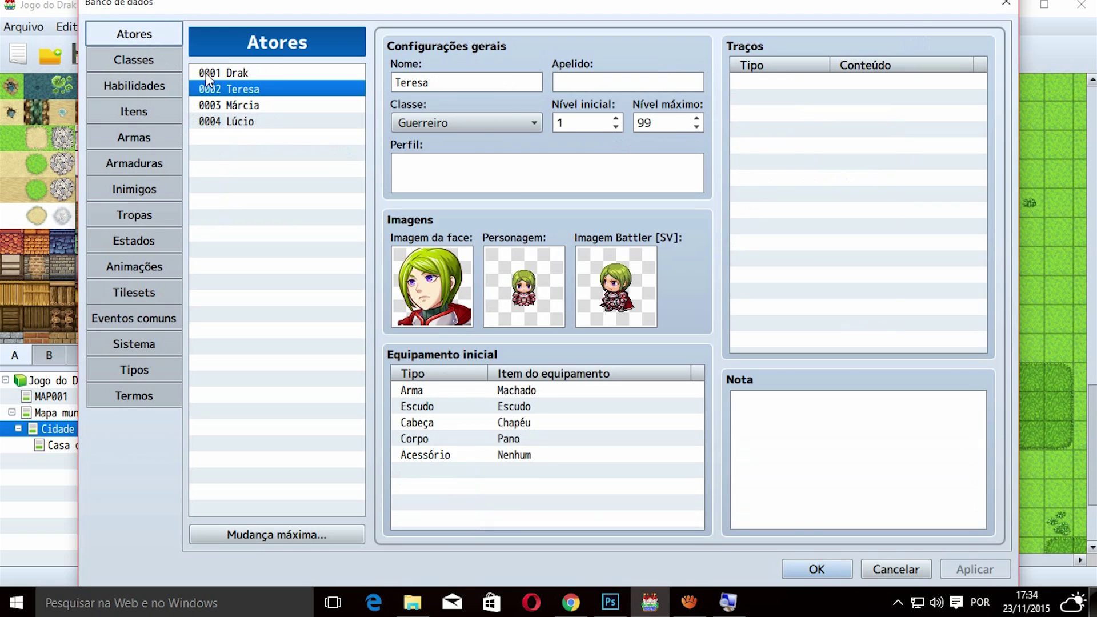
left_click(573, 119)
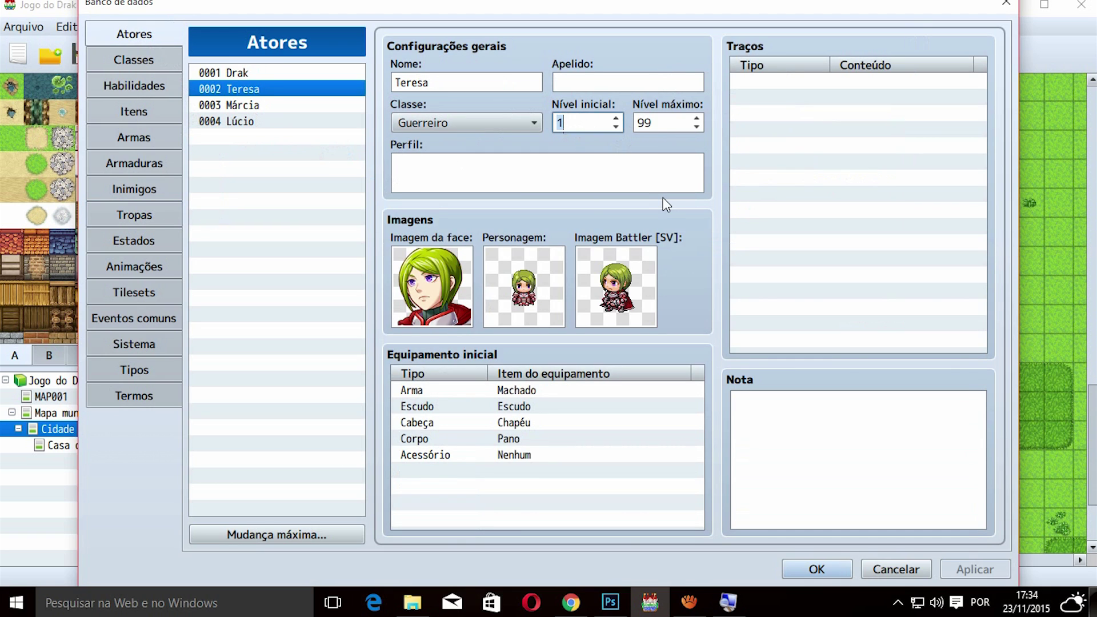
left_click(346, 69)
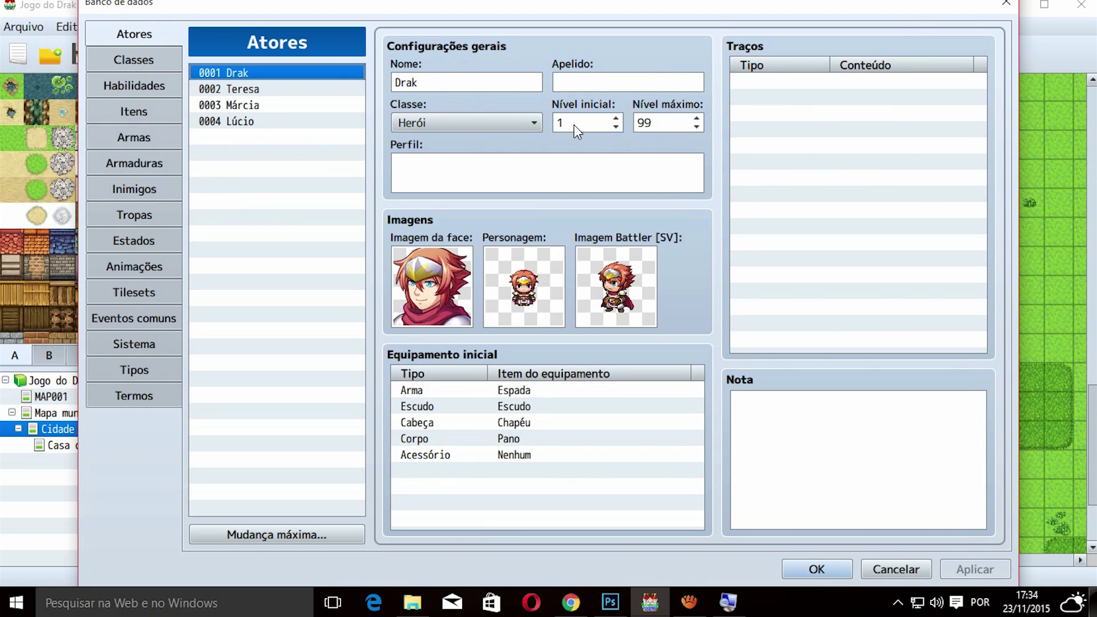
type("2")
left_click(816, 570)
Save the game changes, start a playtest and enter the battle with Cavaleiro negro verde
left_click(798, 55)
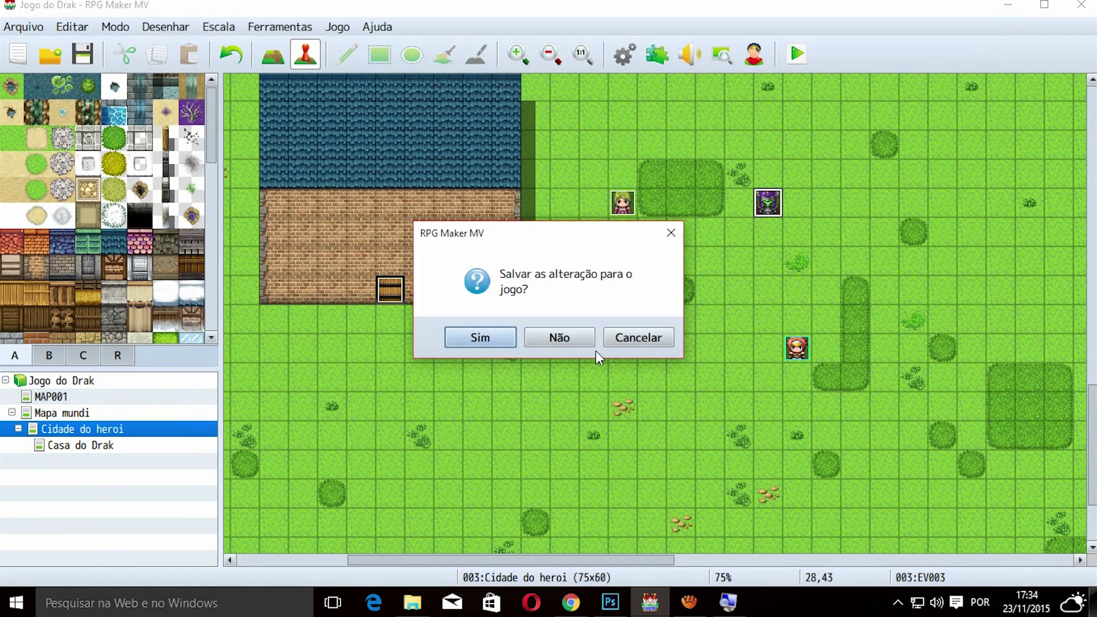
left_click(480, 338)
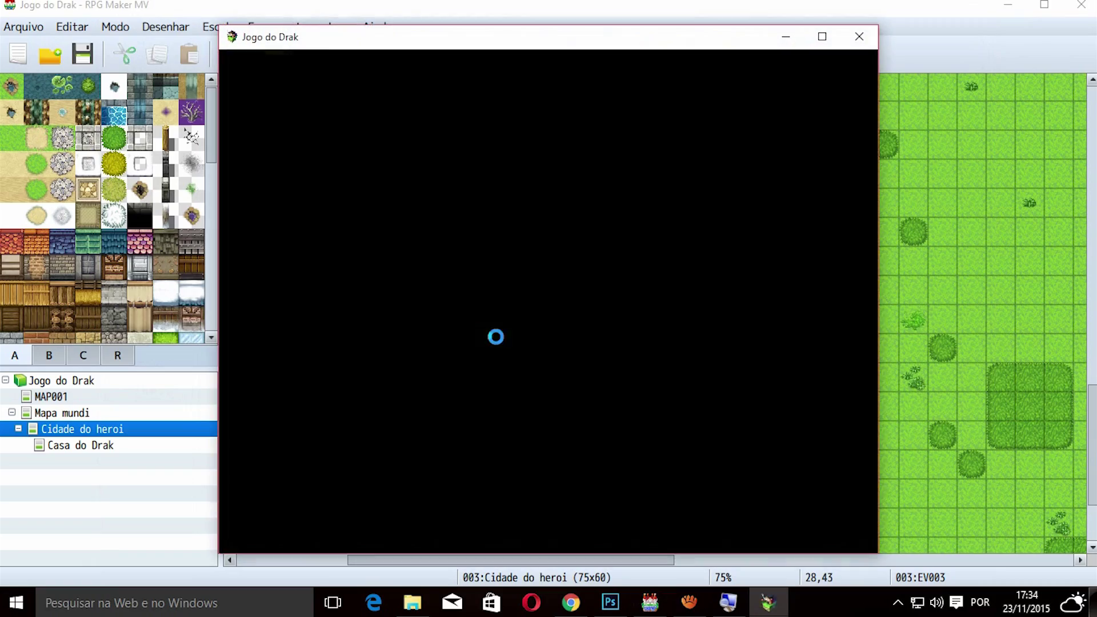
key("Return")
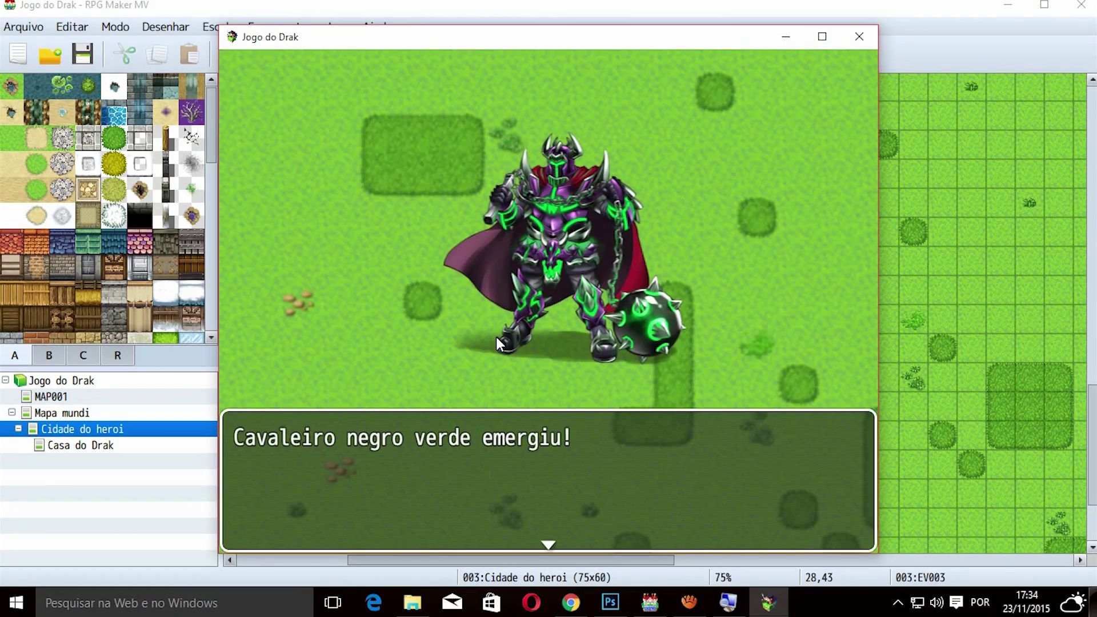
key("Return")
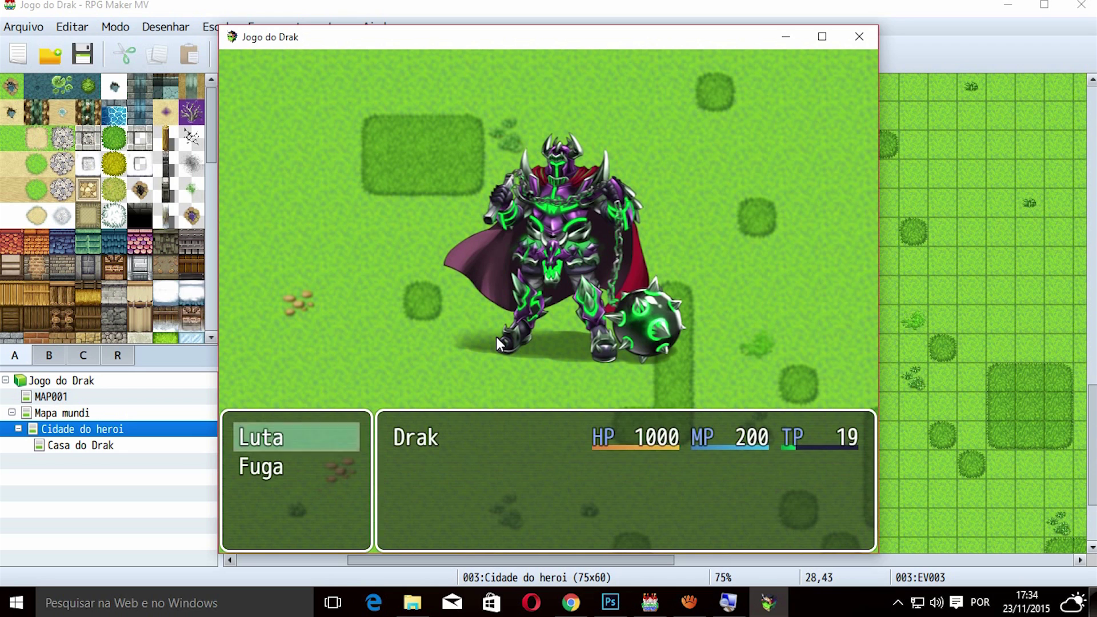
Look through Drak's battle commands and flee with Fuga to test the escape outcome
key("Return")
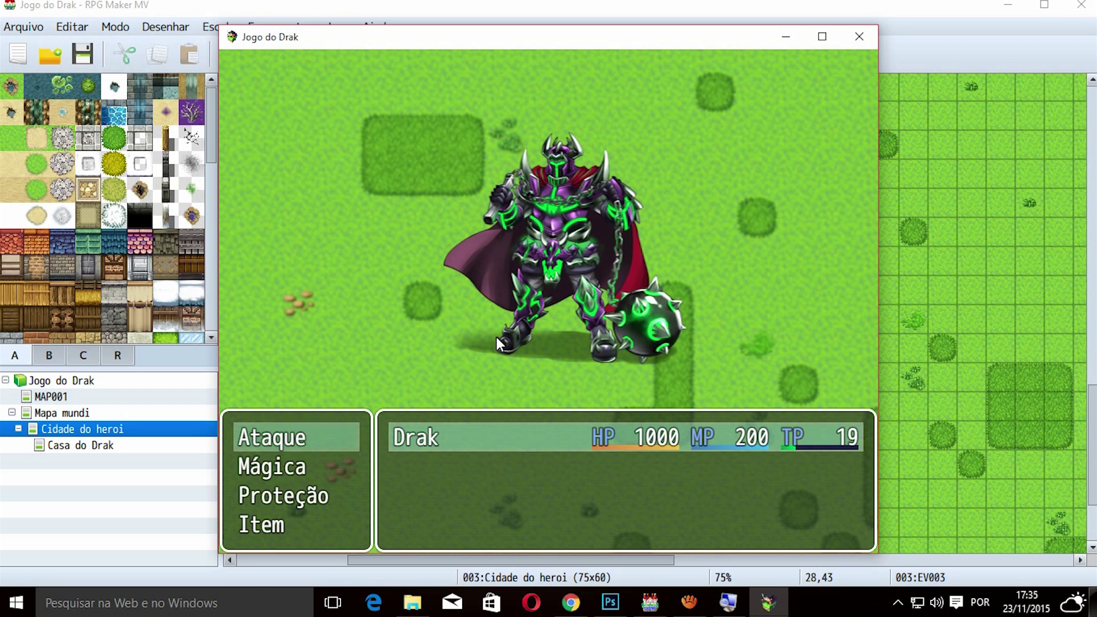
key("Down")
key("Up")
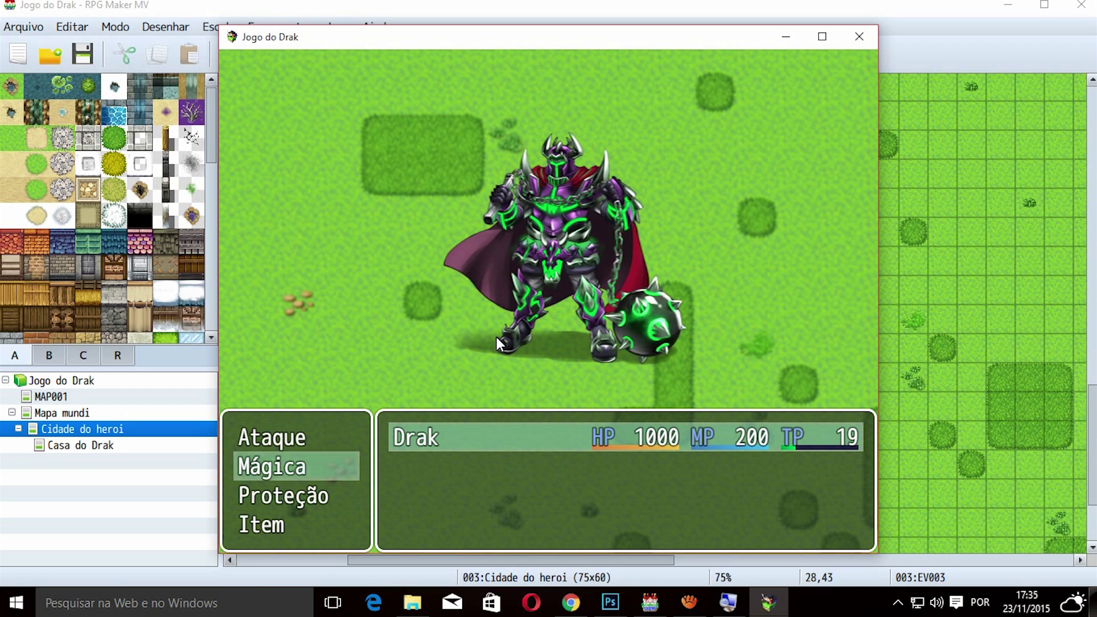
key("Escape")
key("Down")
key("Return")
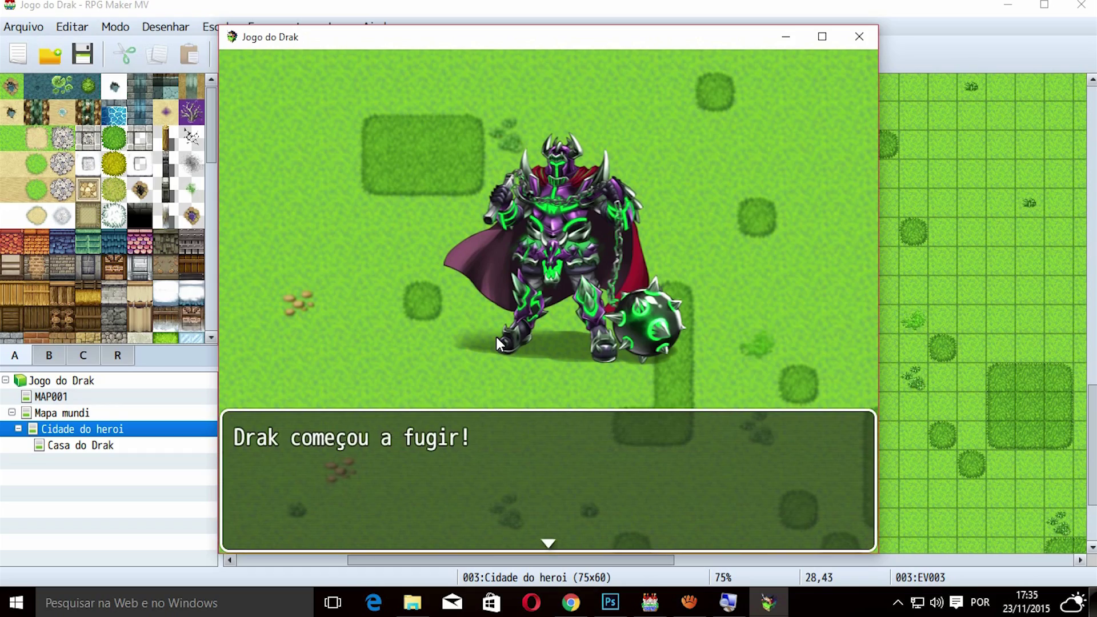
key("Return")
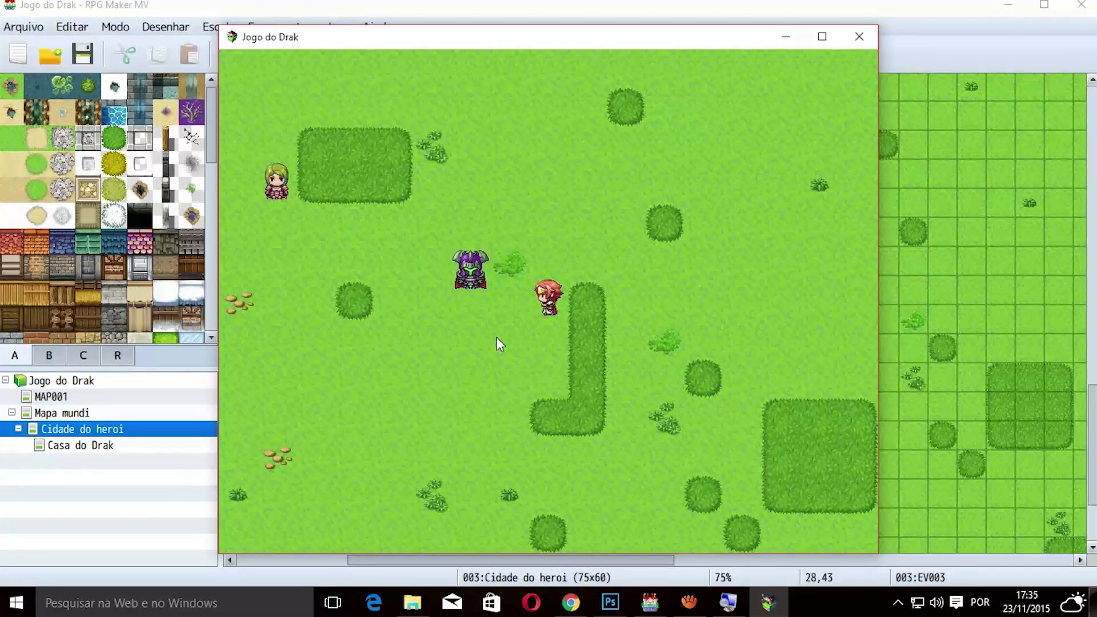
Walk Drak back across the map into the black knight to trigger the battle again
key("Left")
key("Left")
key("Left")
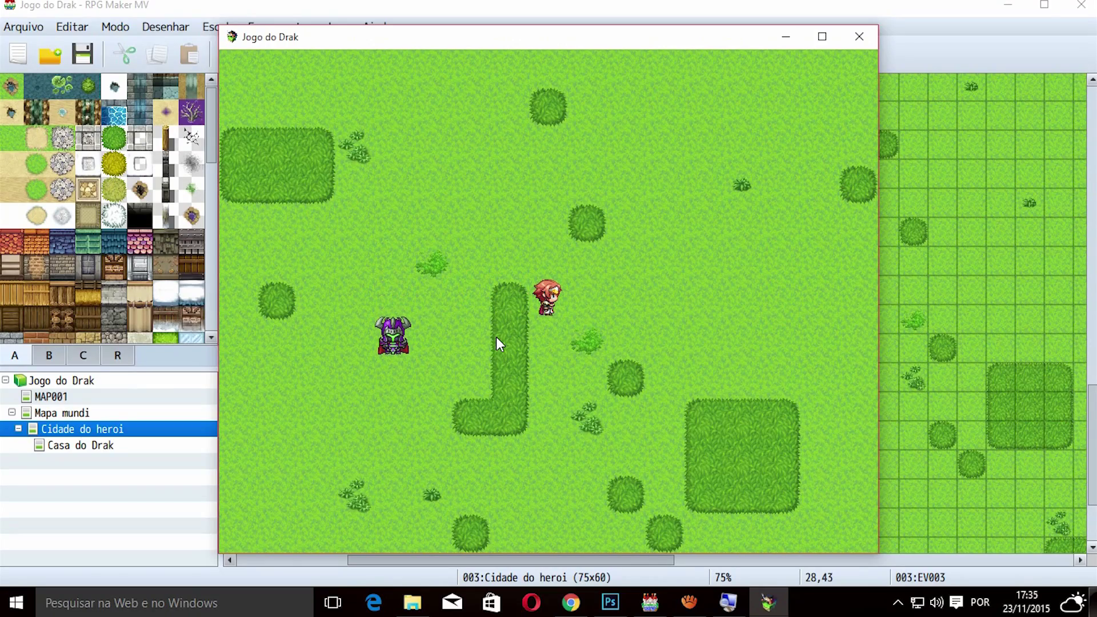
key("Left")
key("Left")
key("Left")
key("Left")
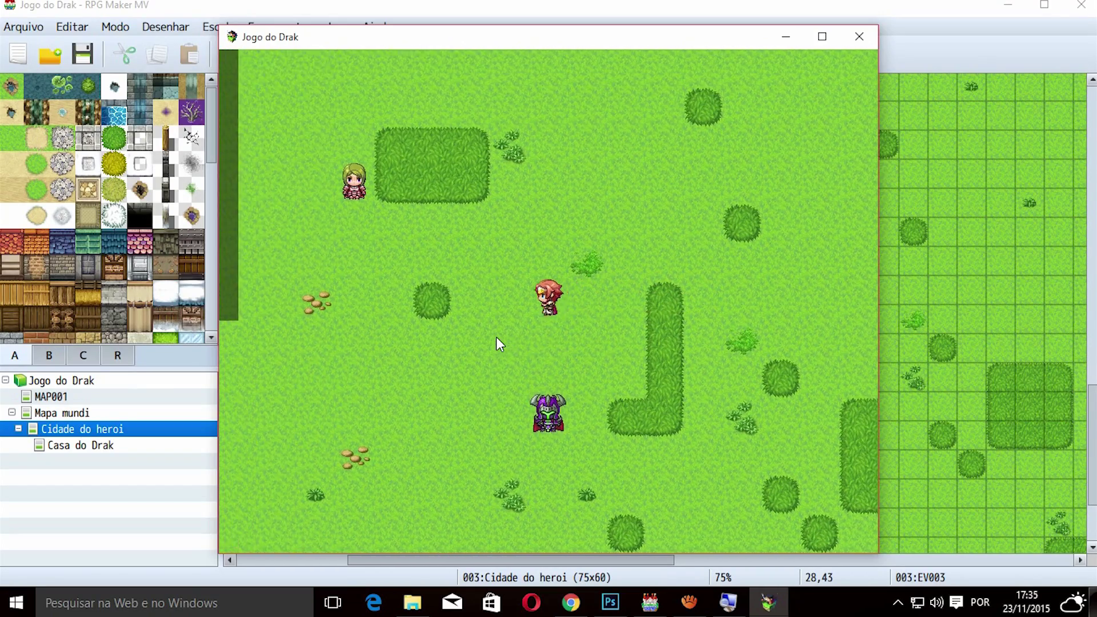
key("Down")
key("Down")
key("Down")
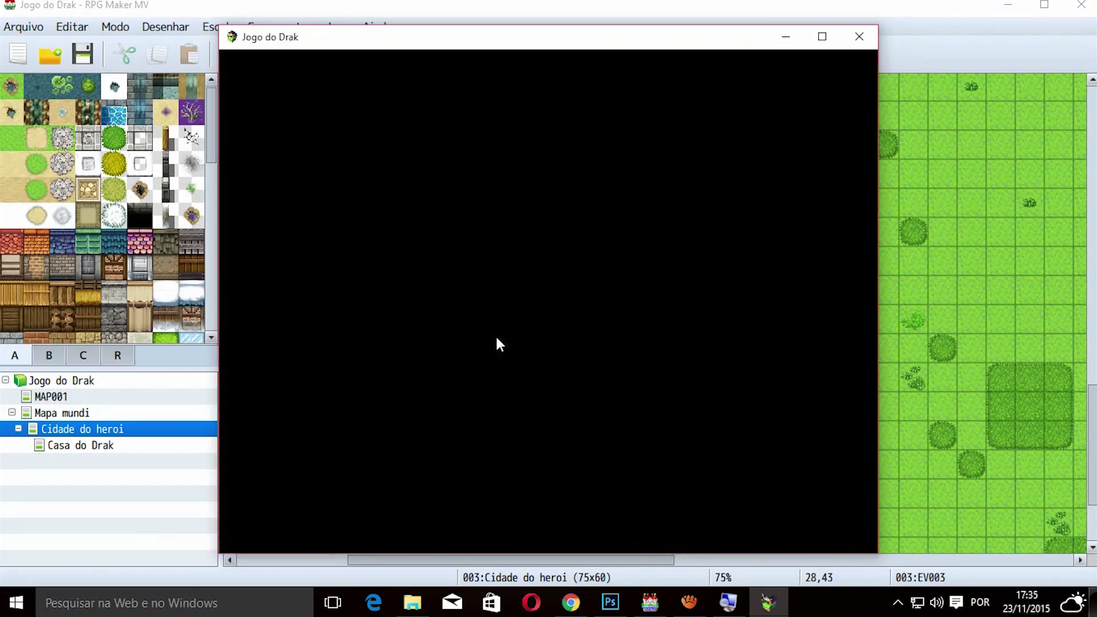
Fight Cavaleiro negro verde with Luta and Ataque until victory to test the win outcome
key("Return")
key("Return")
key("Return")
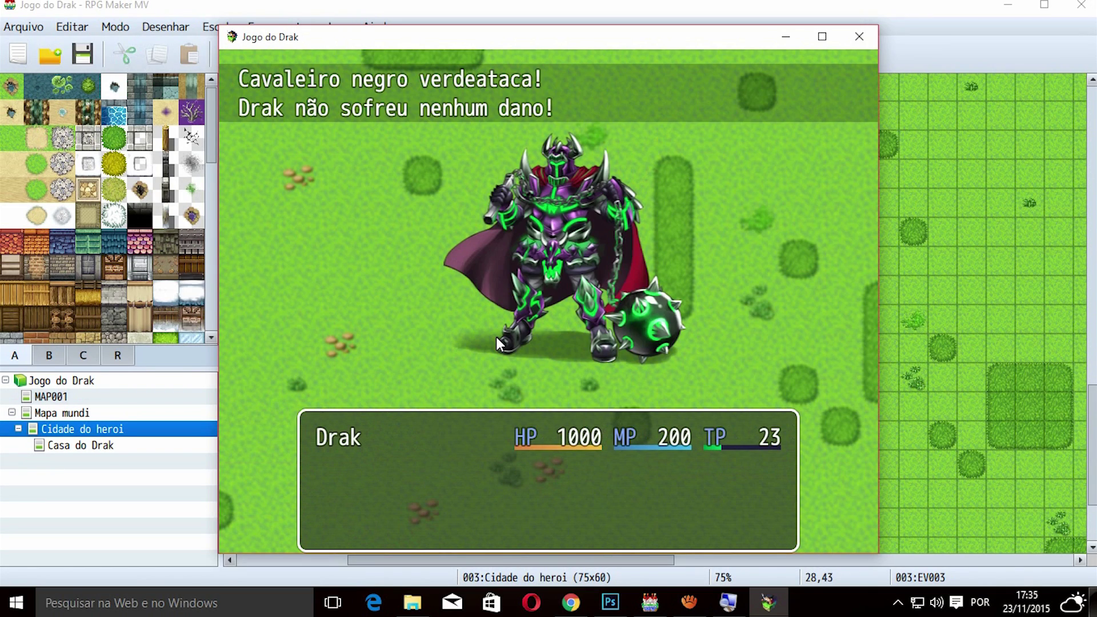
key("Return")
key("Return")
key("Return")
key("Return")
key("Return")
key("Return")
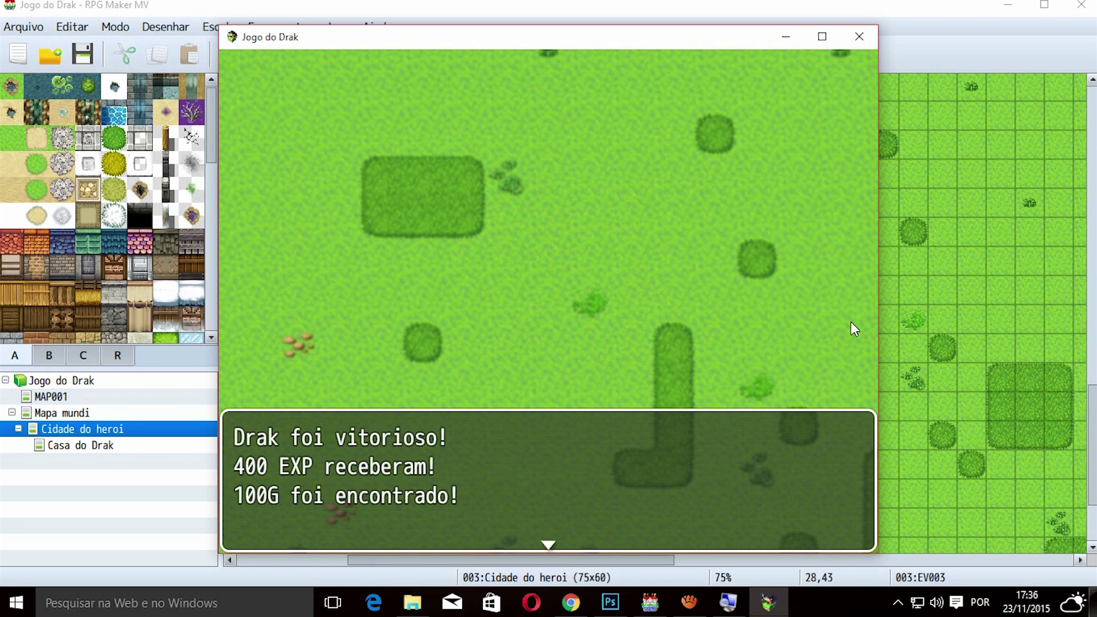
key("Return")
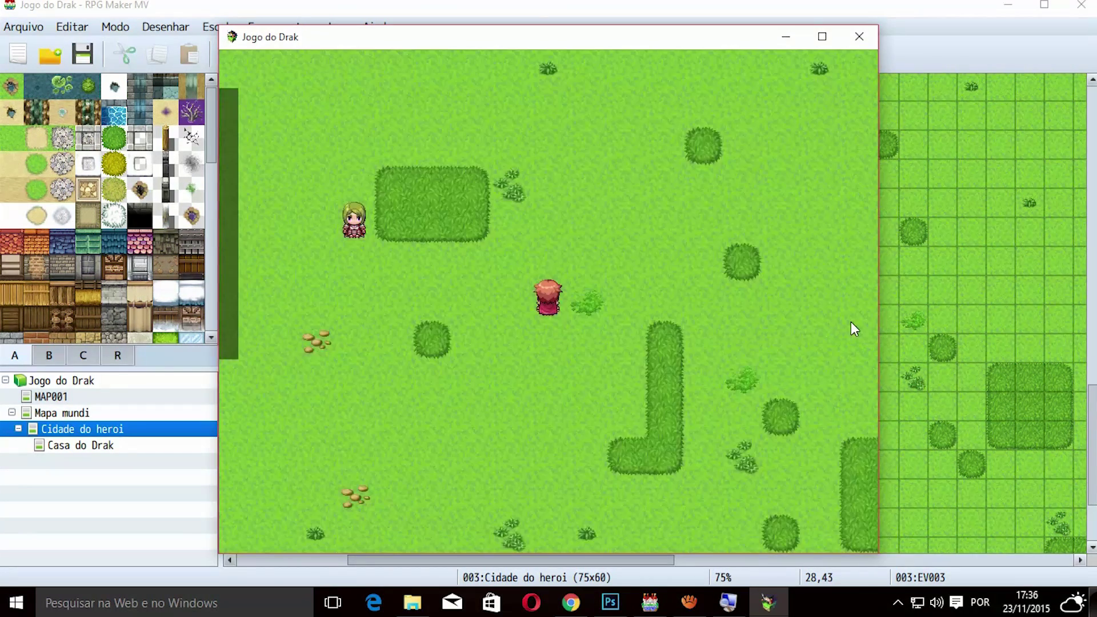
Walk Drak around the area where the enemy stood and close the playtest
key("Up")
key("Up")
key("Up")
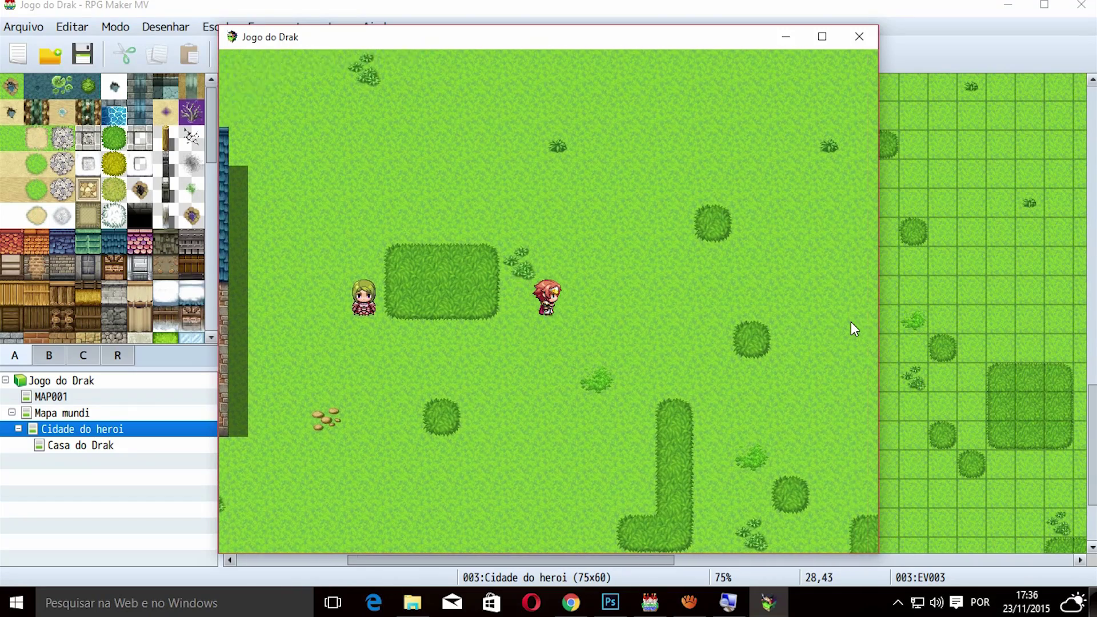
left_click(859, 36)
Reset actor Drak's initial level (Nível inicial) to the minimum of 1 in the database and accept the change
left_click(269, 27)
left_click(270, 47)
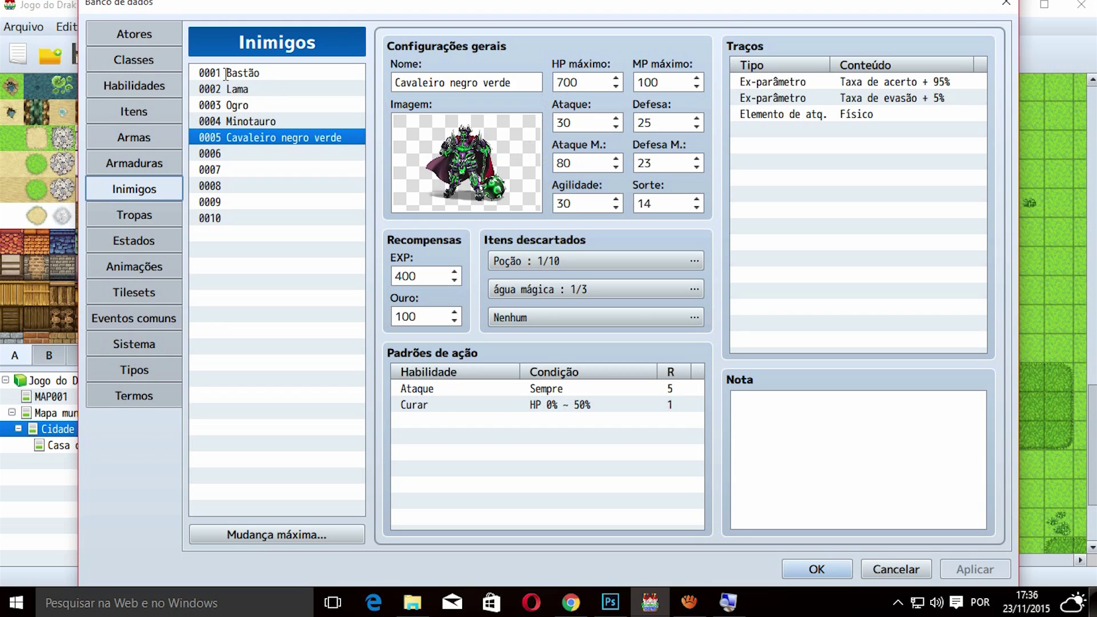
left_click(134, 35)
left_click(455, 84)
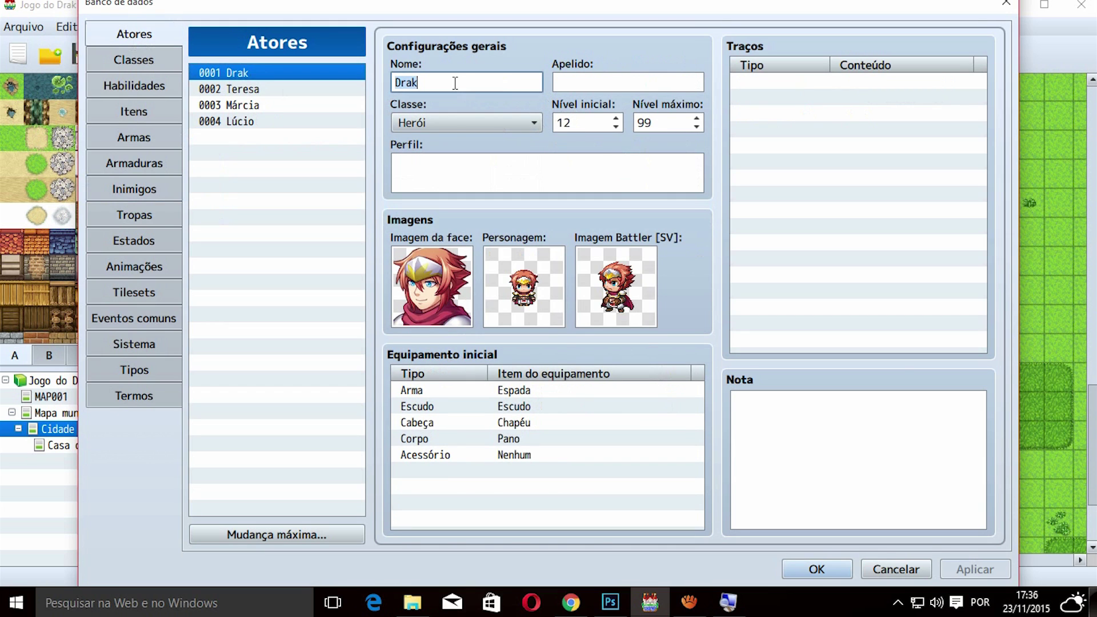
double_click(595, 125)
type("0")
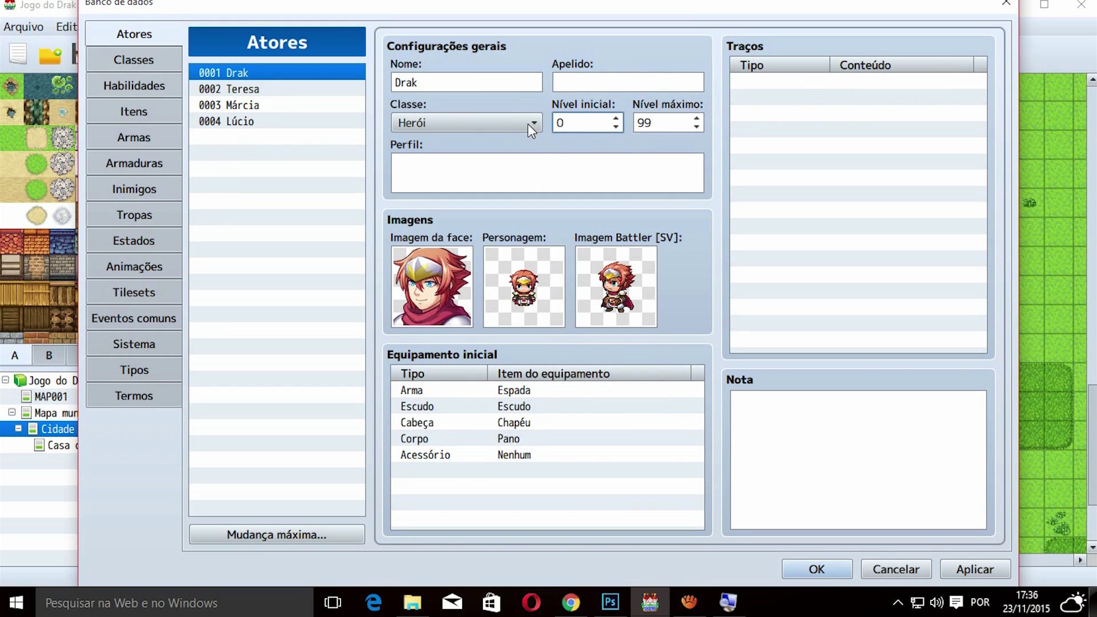
left_click(821, 578)
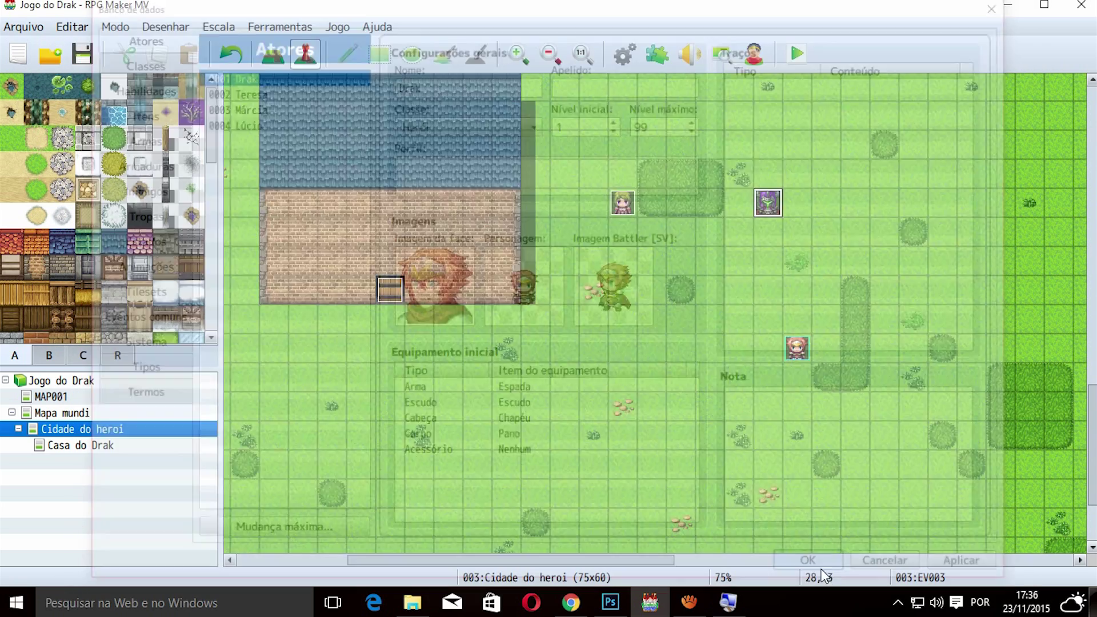
Save and playtest the game, play the knight battle to Drak's defeat to test the lose outcome, and close the playtest
left_click(789, 53)
left_click(481, 338)
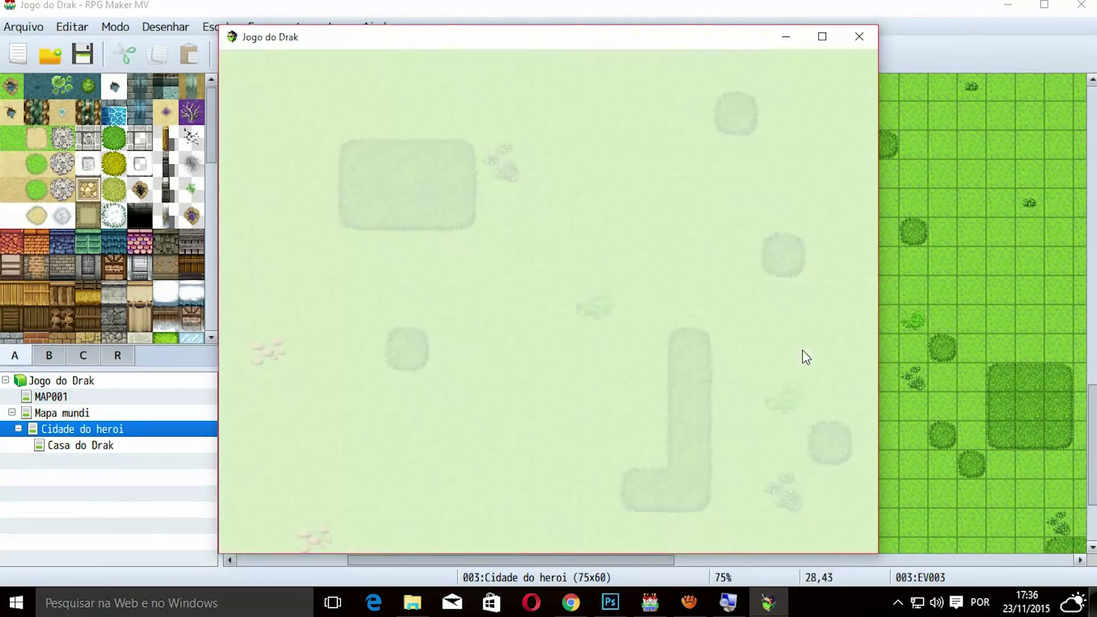
key("Return")
key("Return")
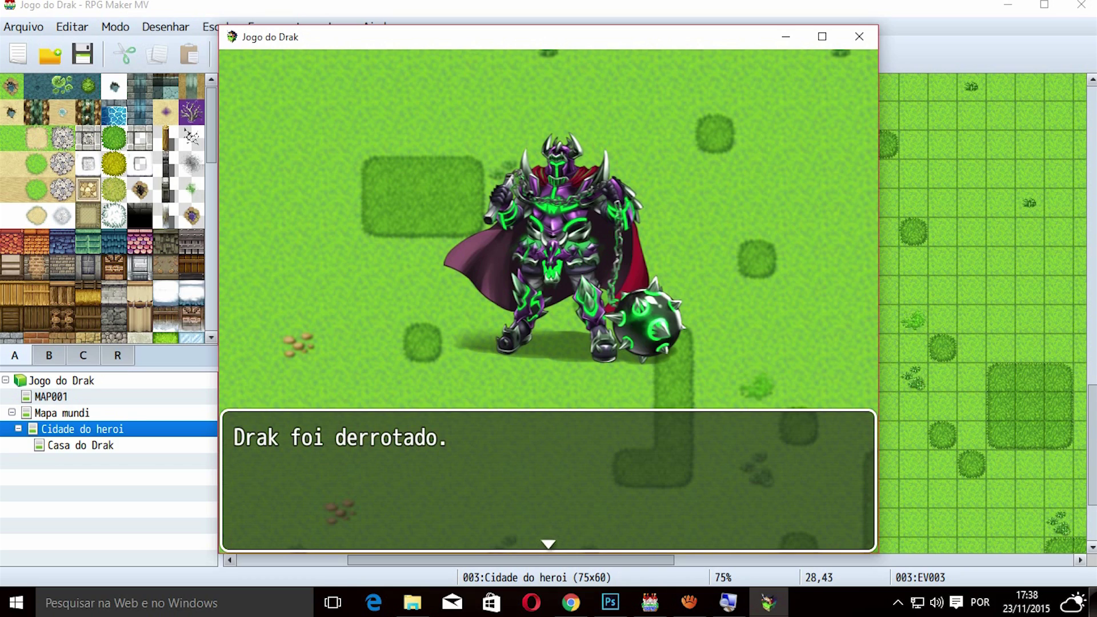
key("Return")
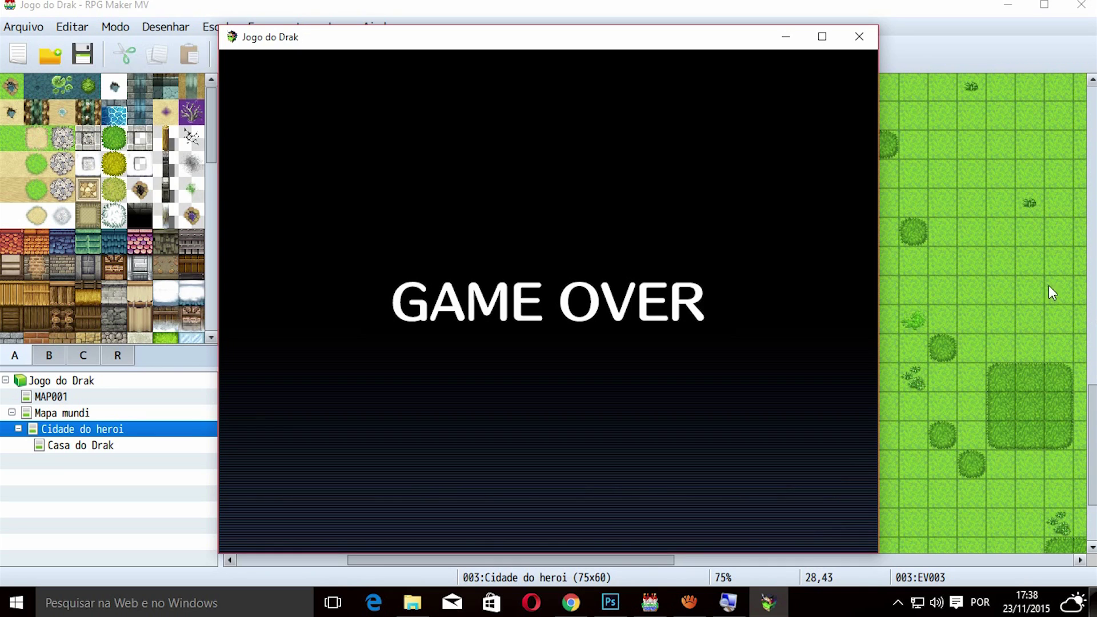
left_click(859, 37)
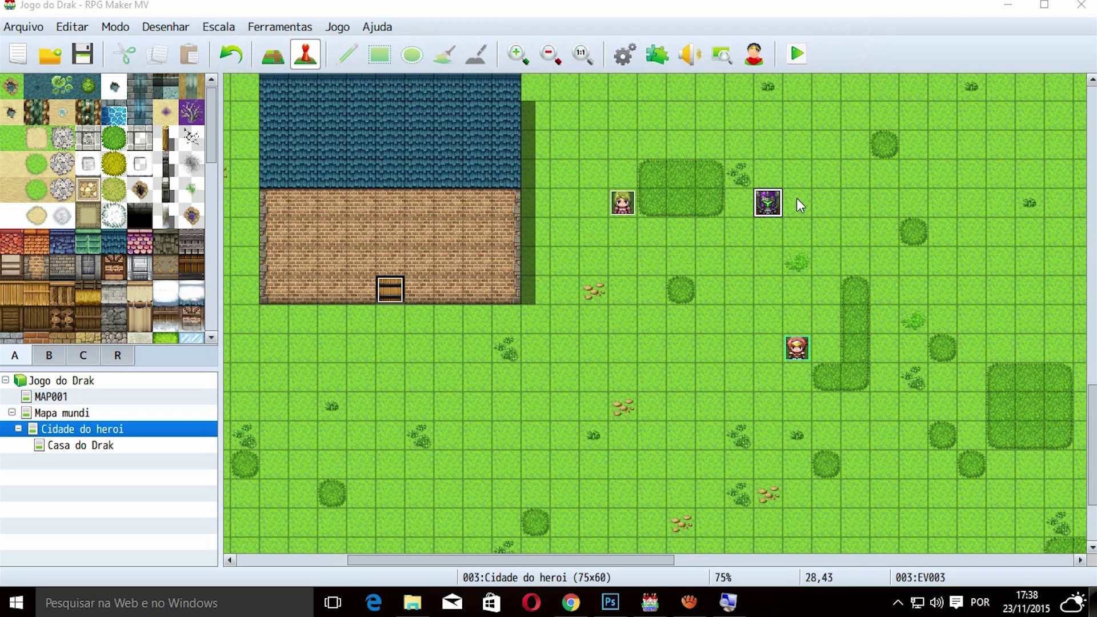